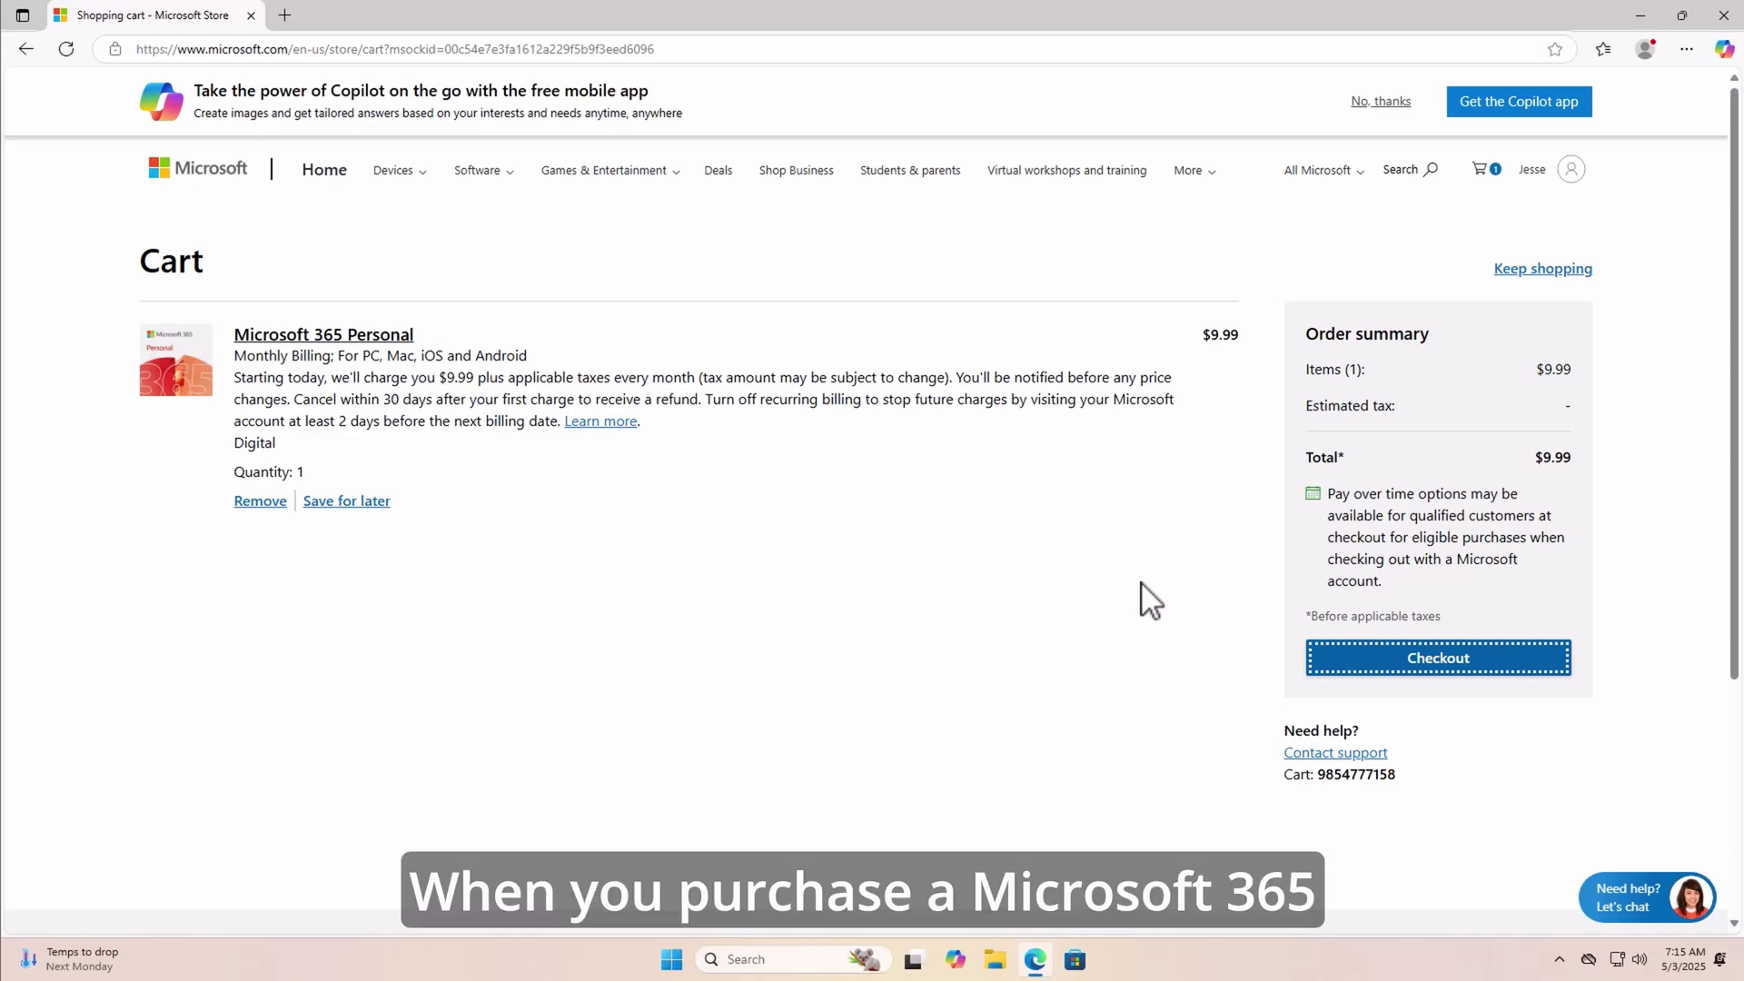
- Open a new Edge tab on the MSN start page and start a web search there
click(1421, 656)
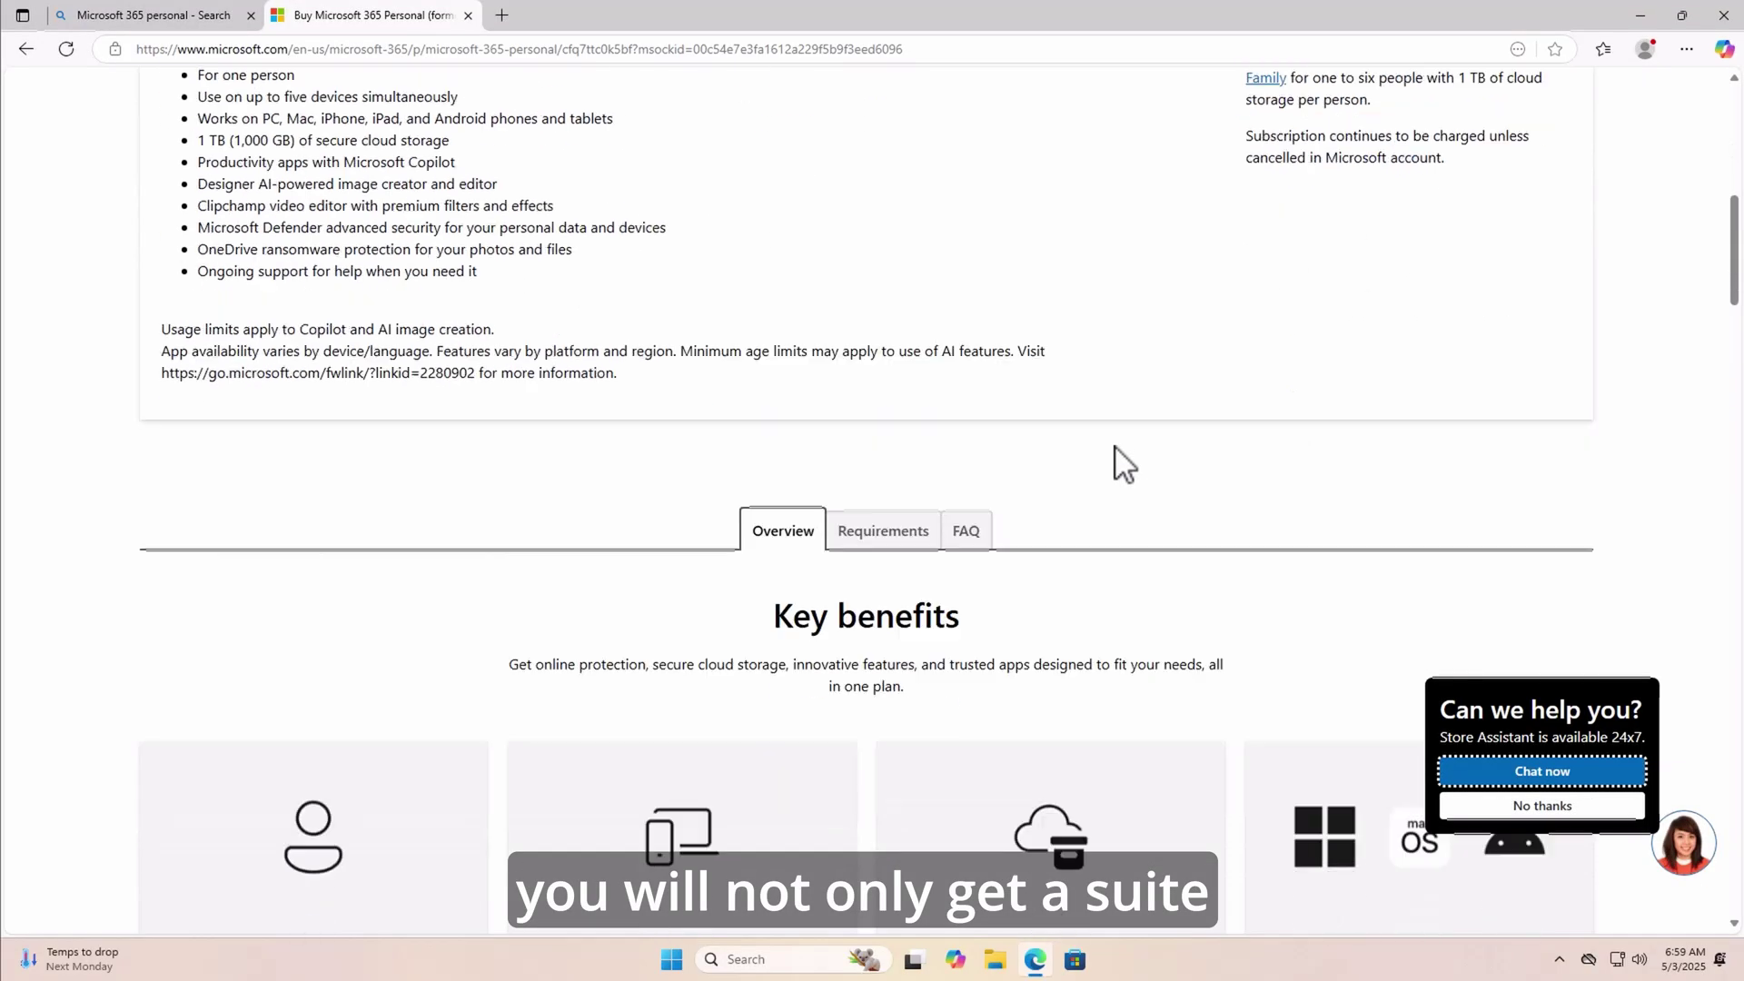
scroll(1124, 463, down, 5)
scroll(1118, 459, down, 1)
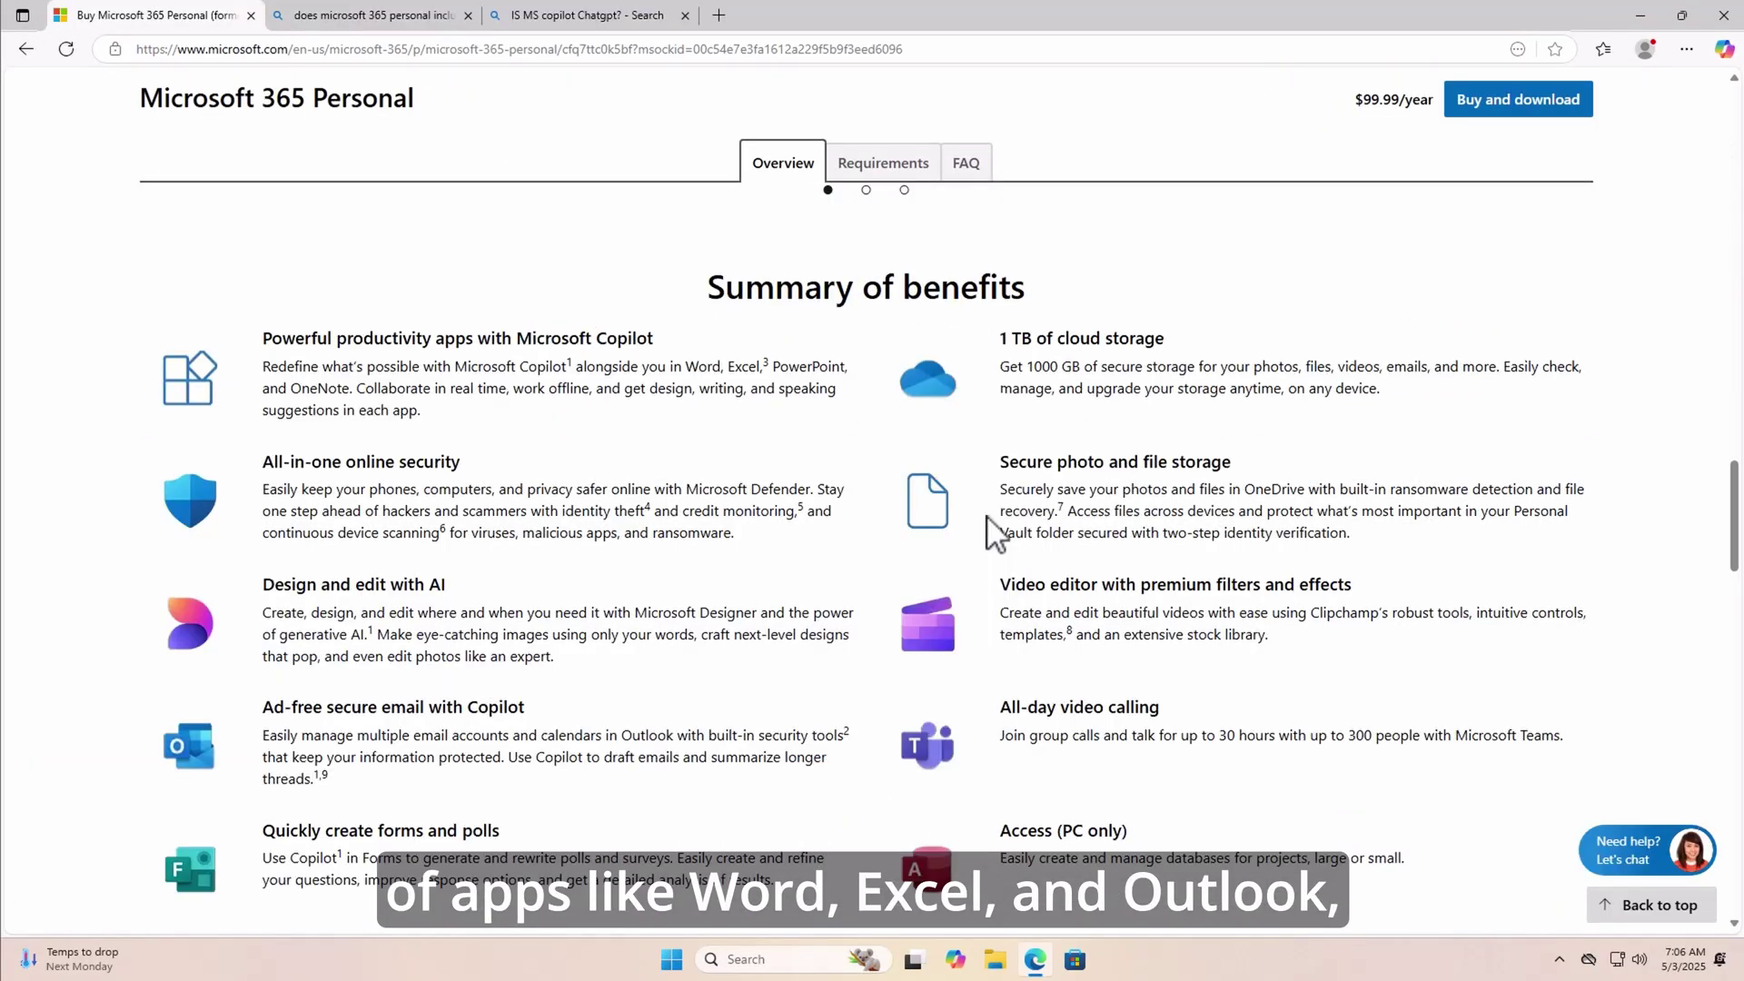
scroll(994, 527, down, 1)
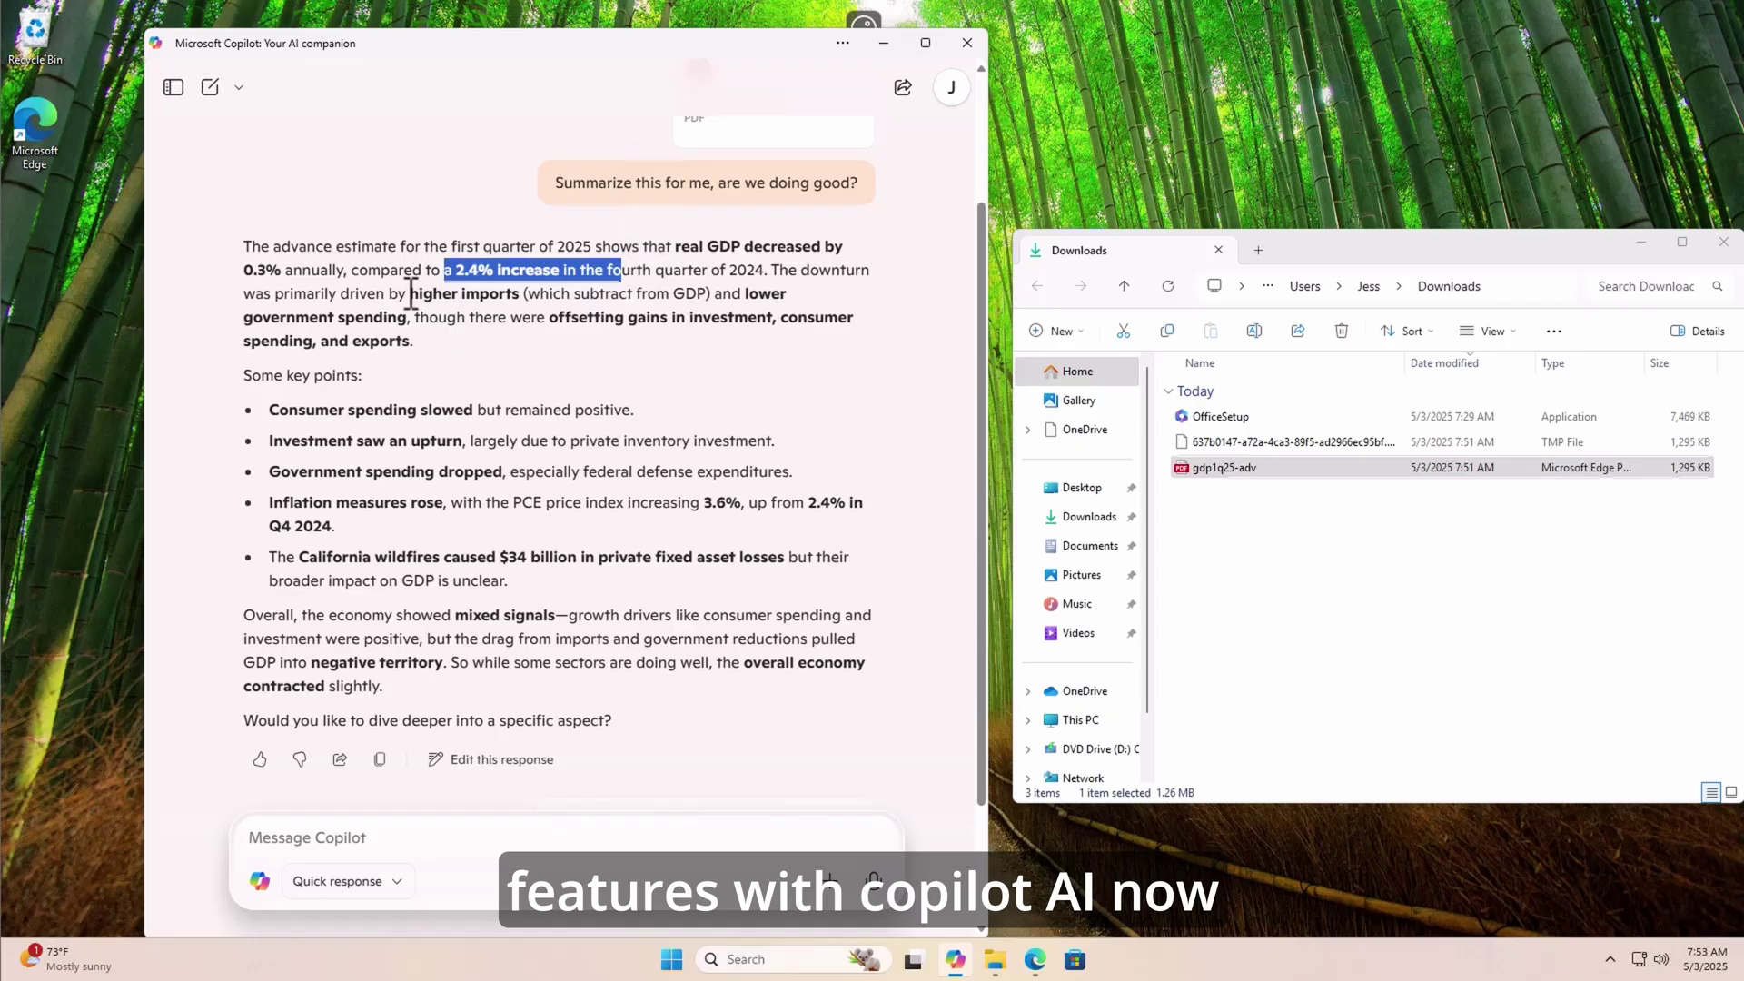
drag(423, 293, 407, 293)
click(292, 317)
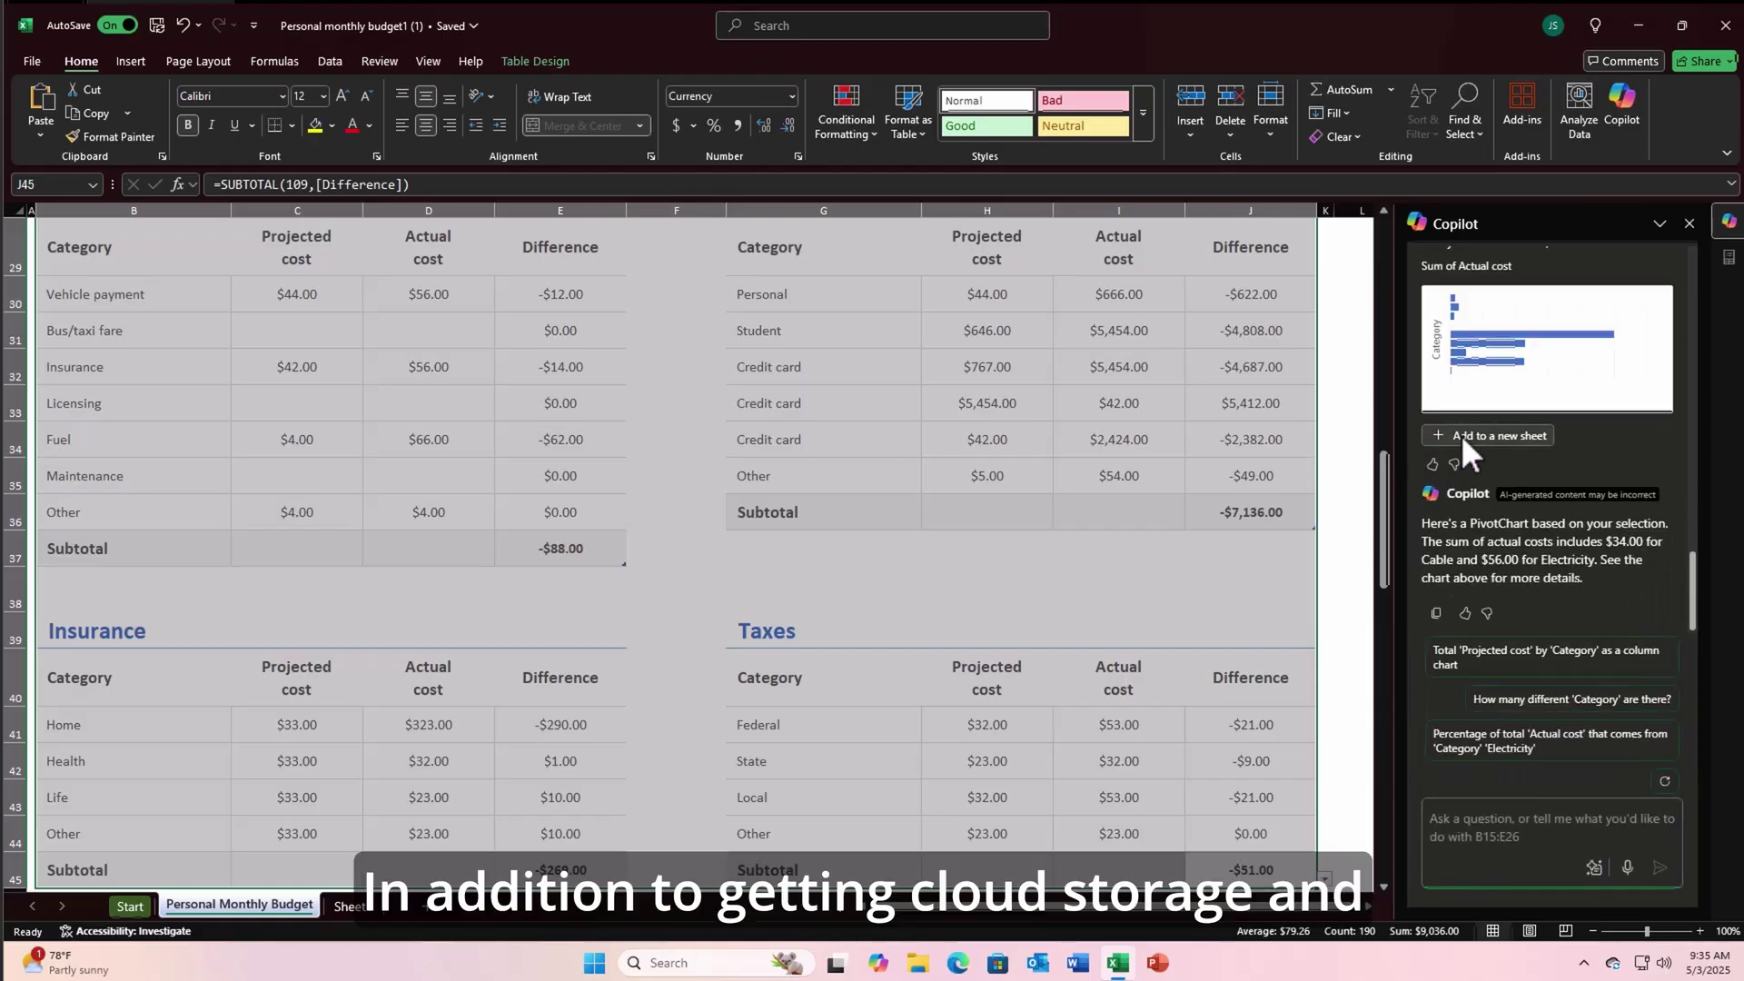
click(1461, 434)
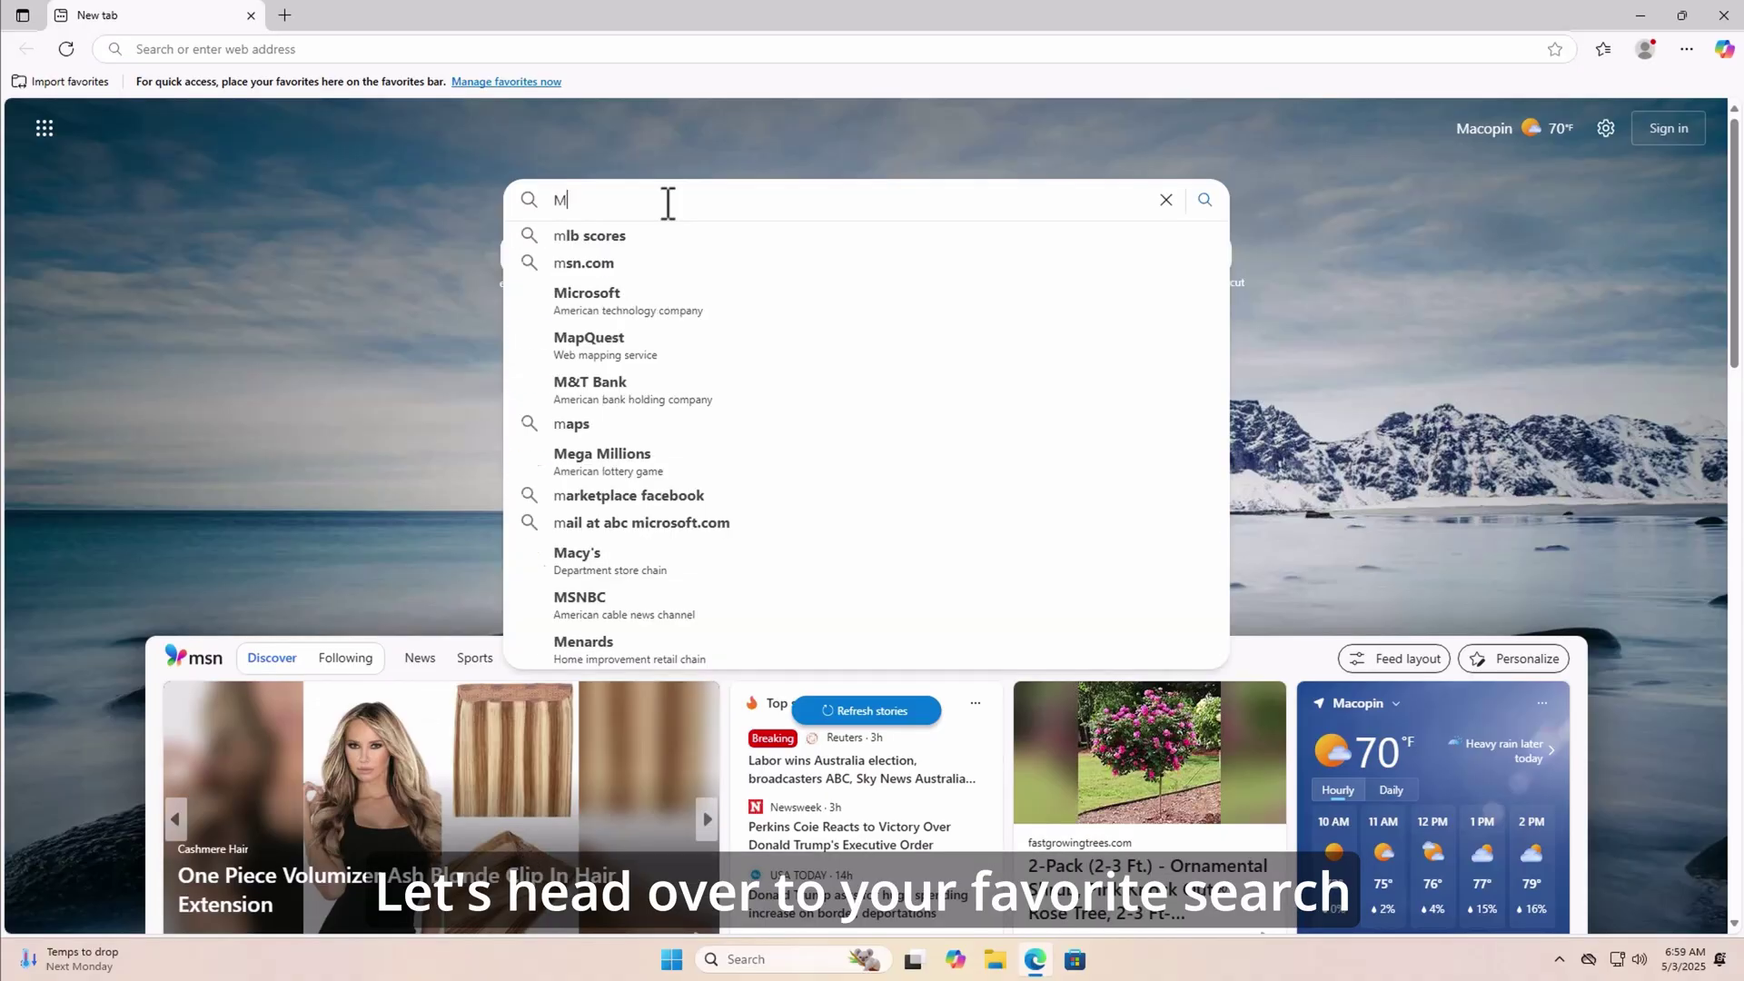
- Search for 'Microsoft 365 personal' and browse its Microsoft Store product page benefits and apps
text(365 personal)
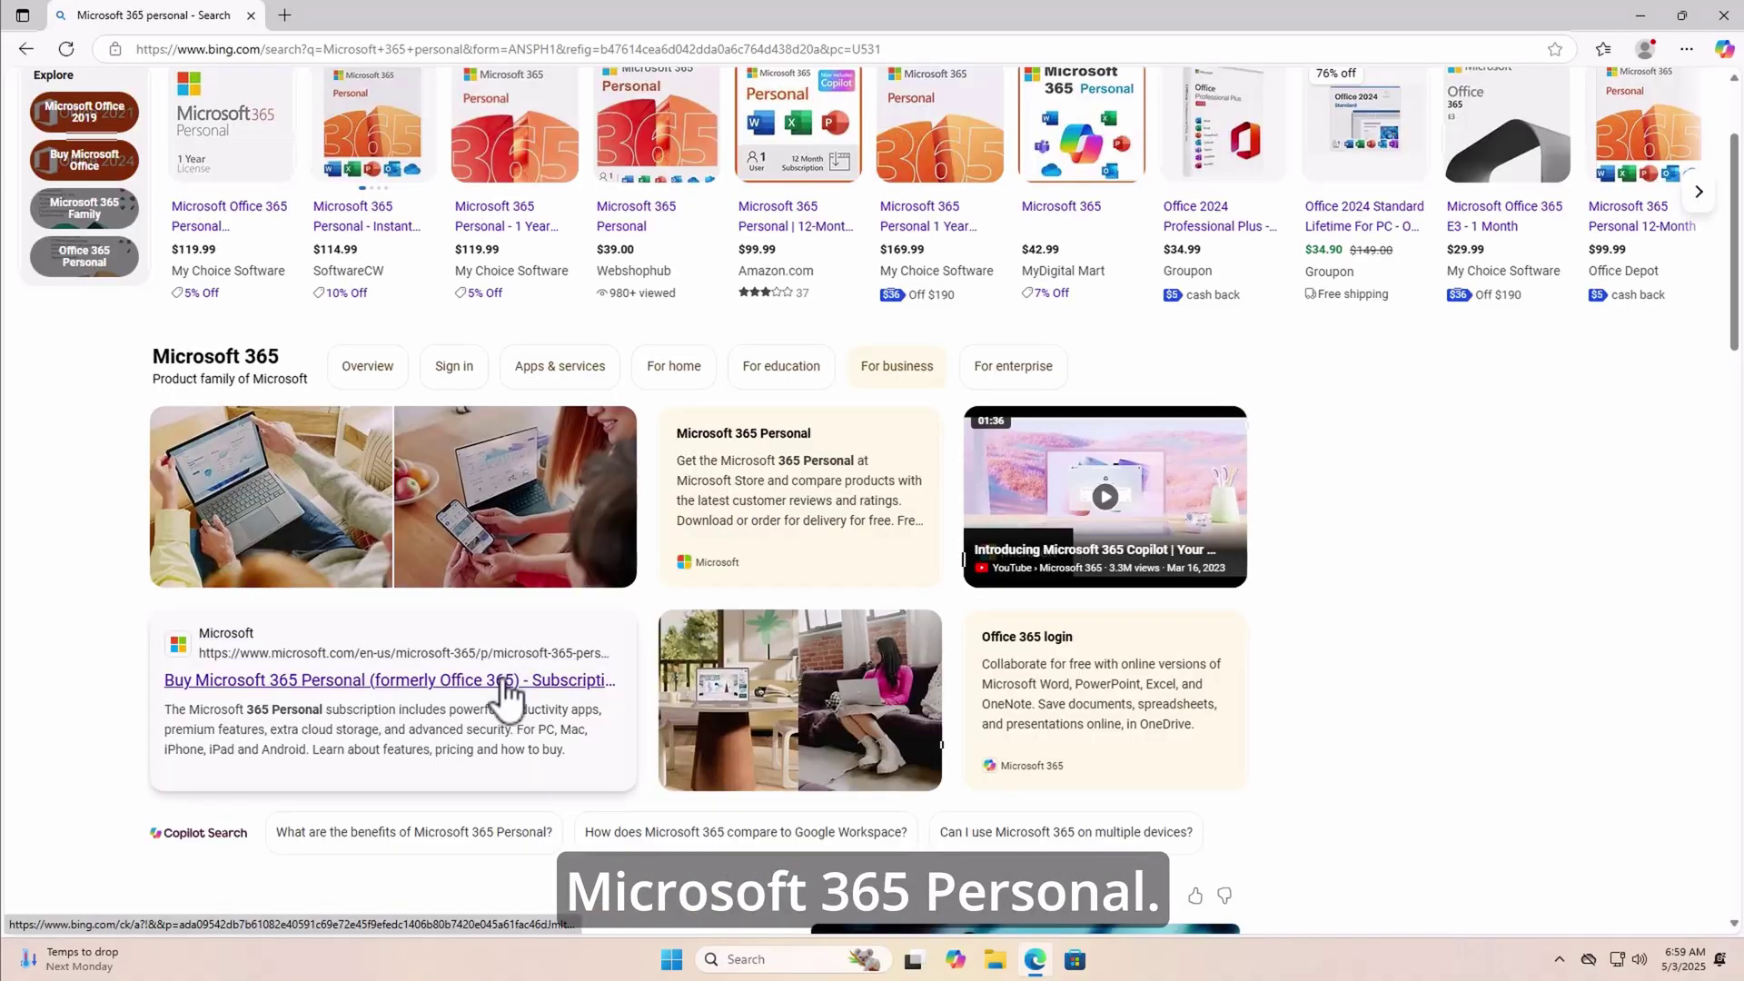
click(497, 683)
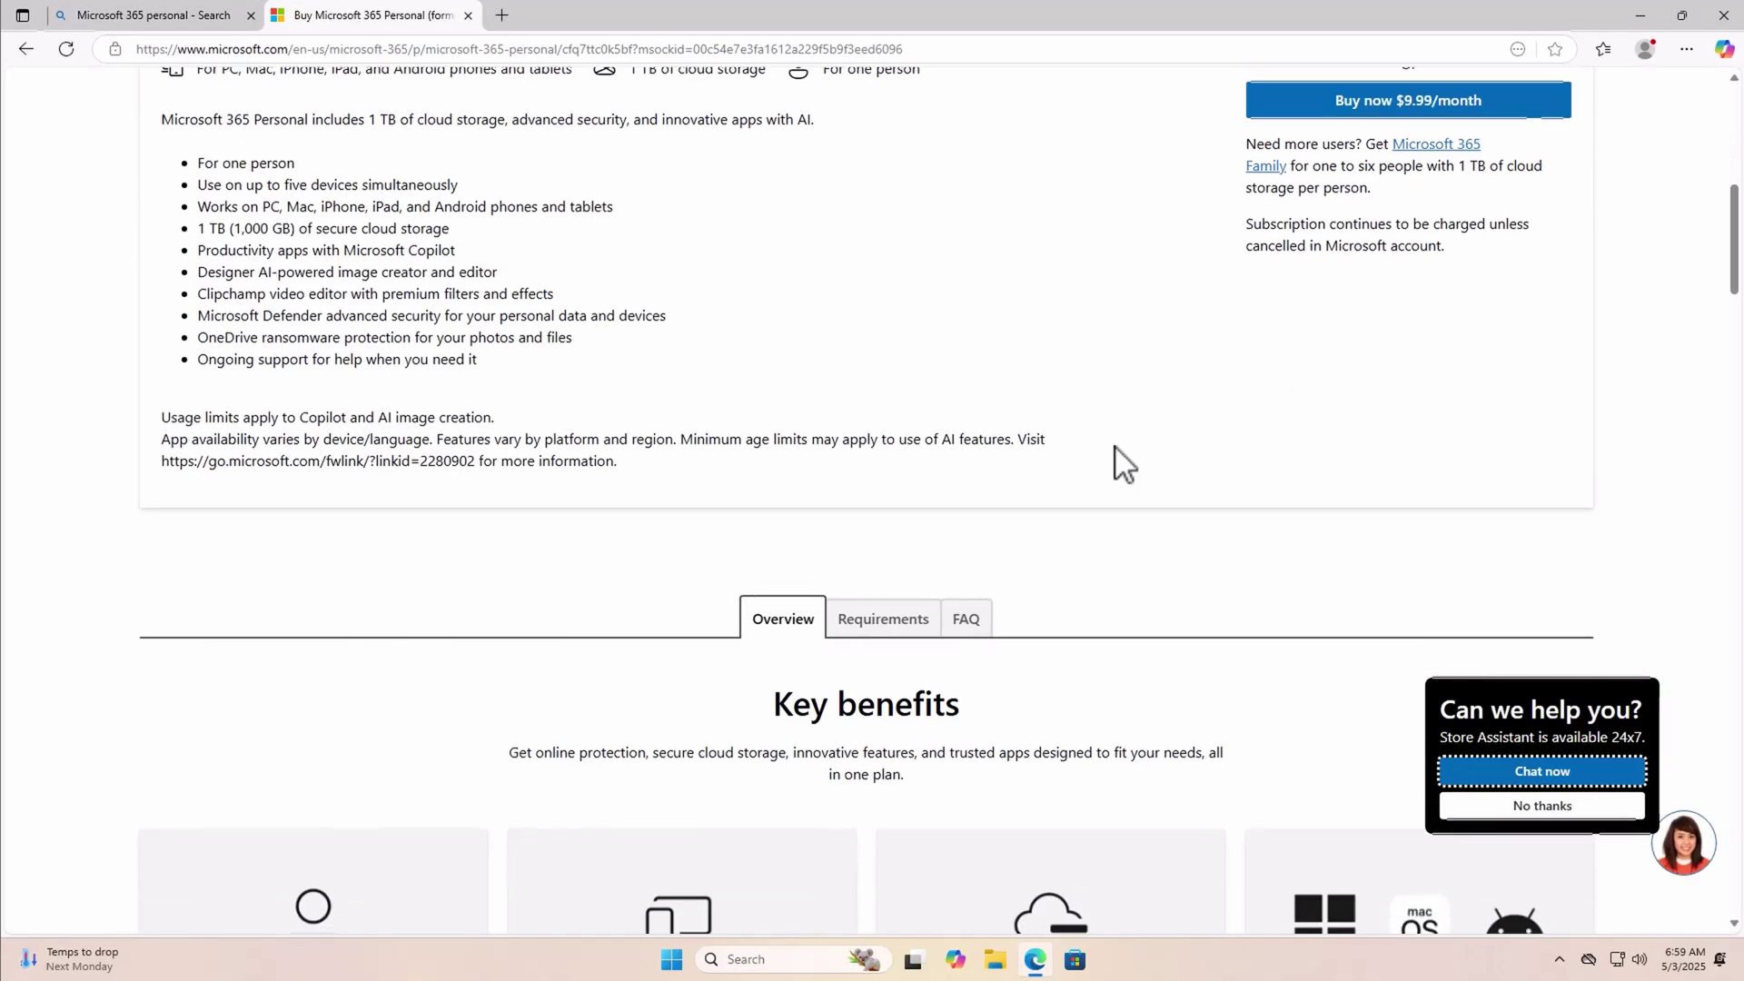
scroll(1116, 449, down, 6)
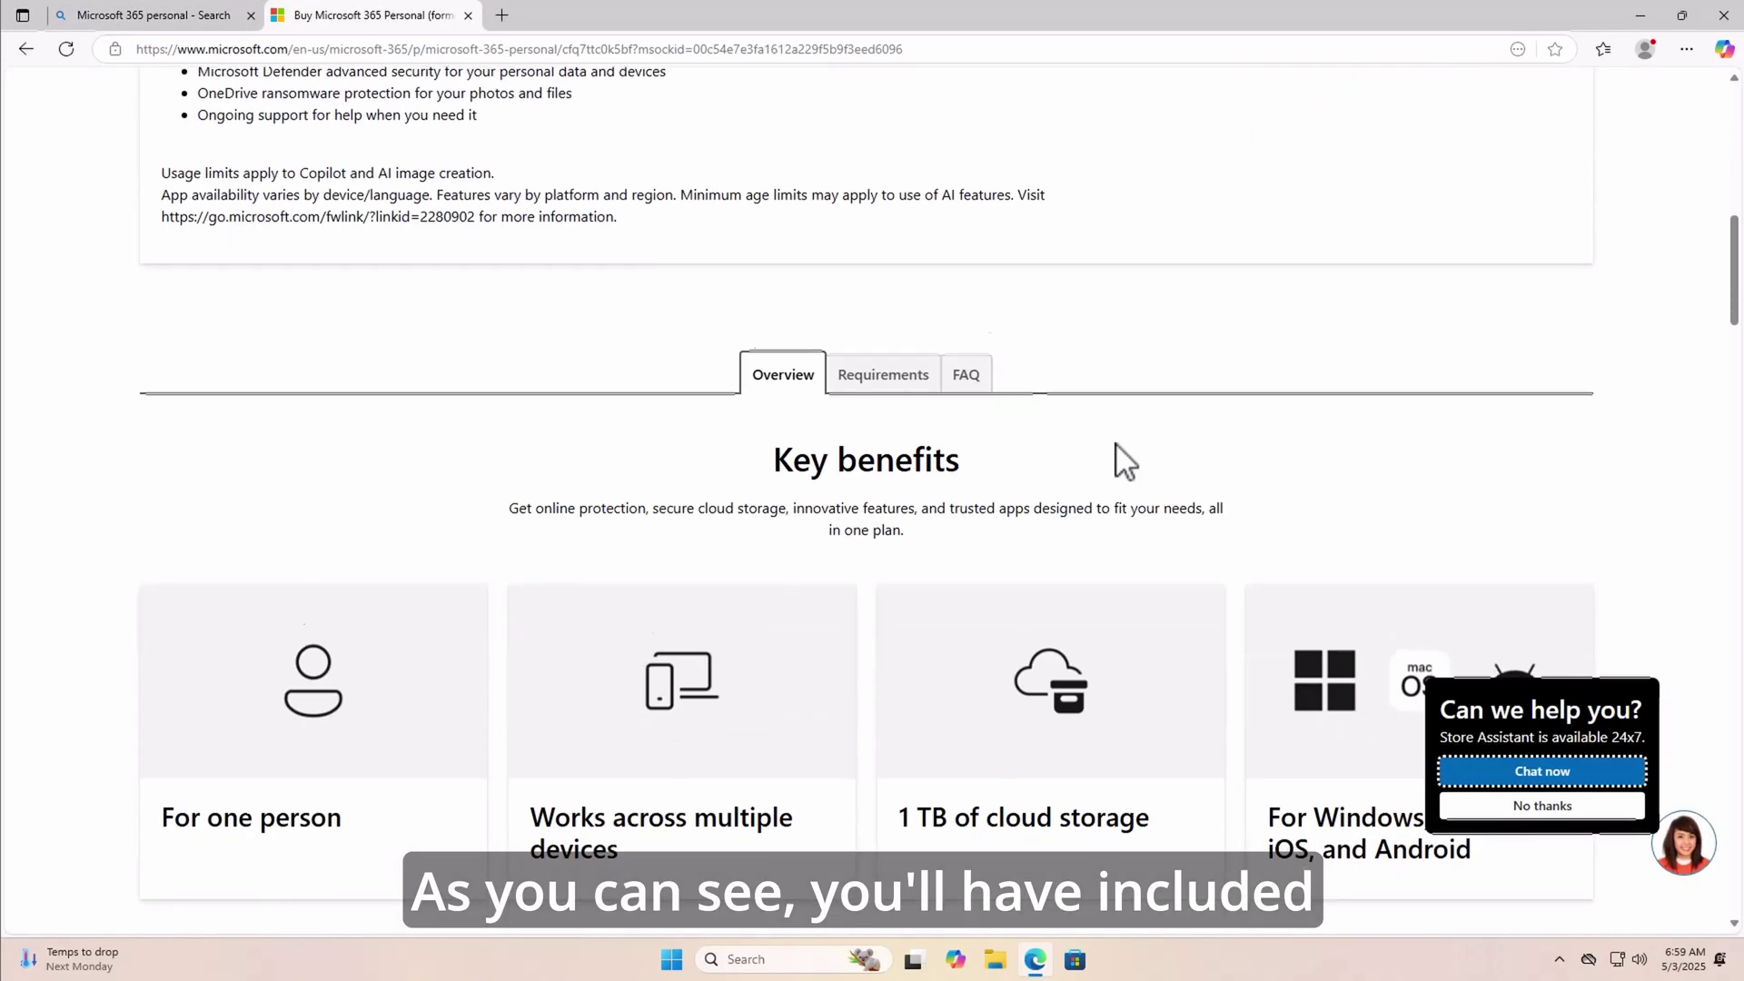
scroll(1116, 445, down, 2)
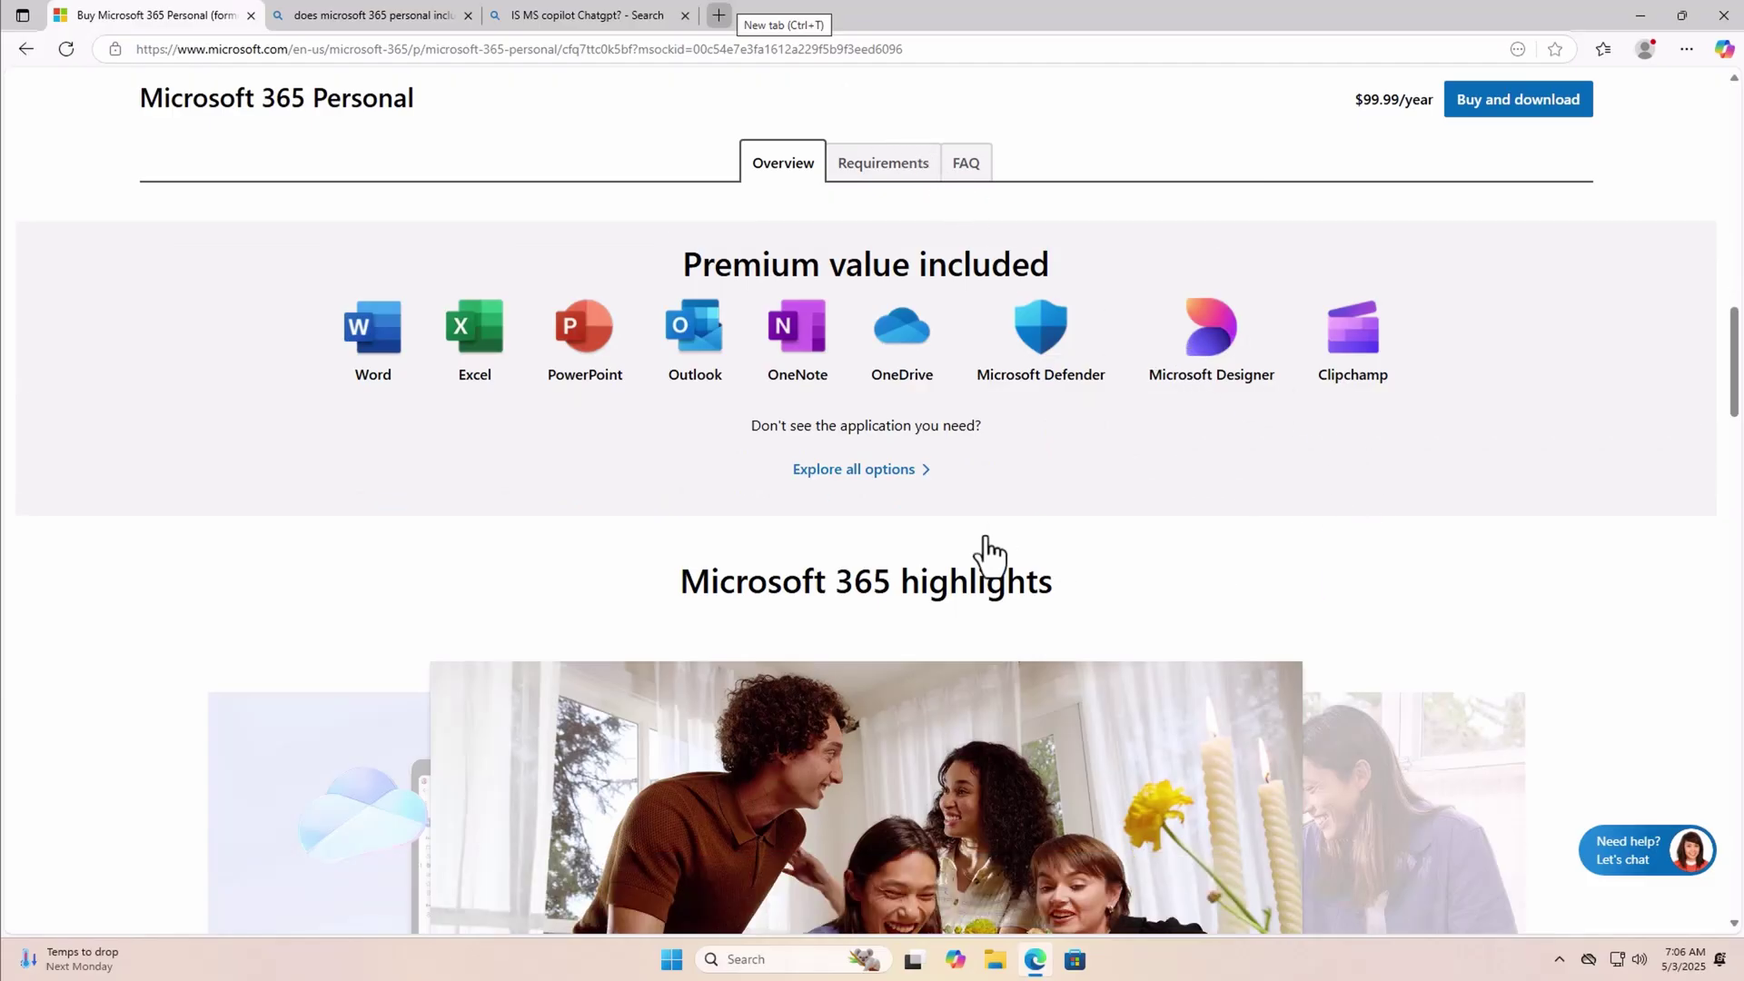
scroll(859, 595, down, 6)
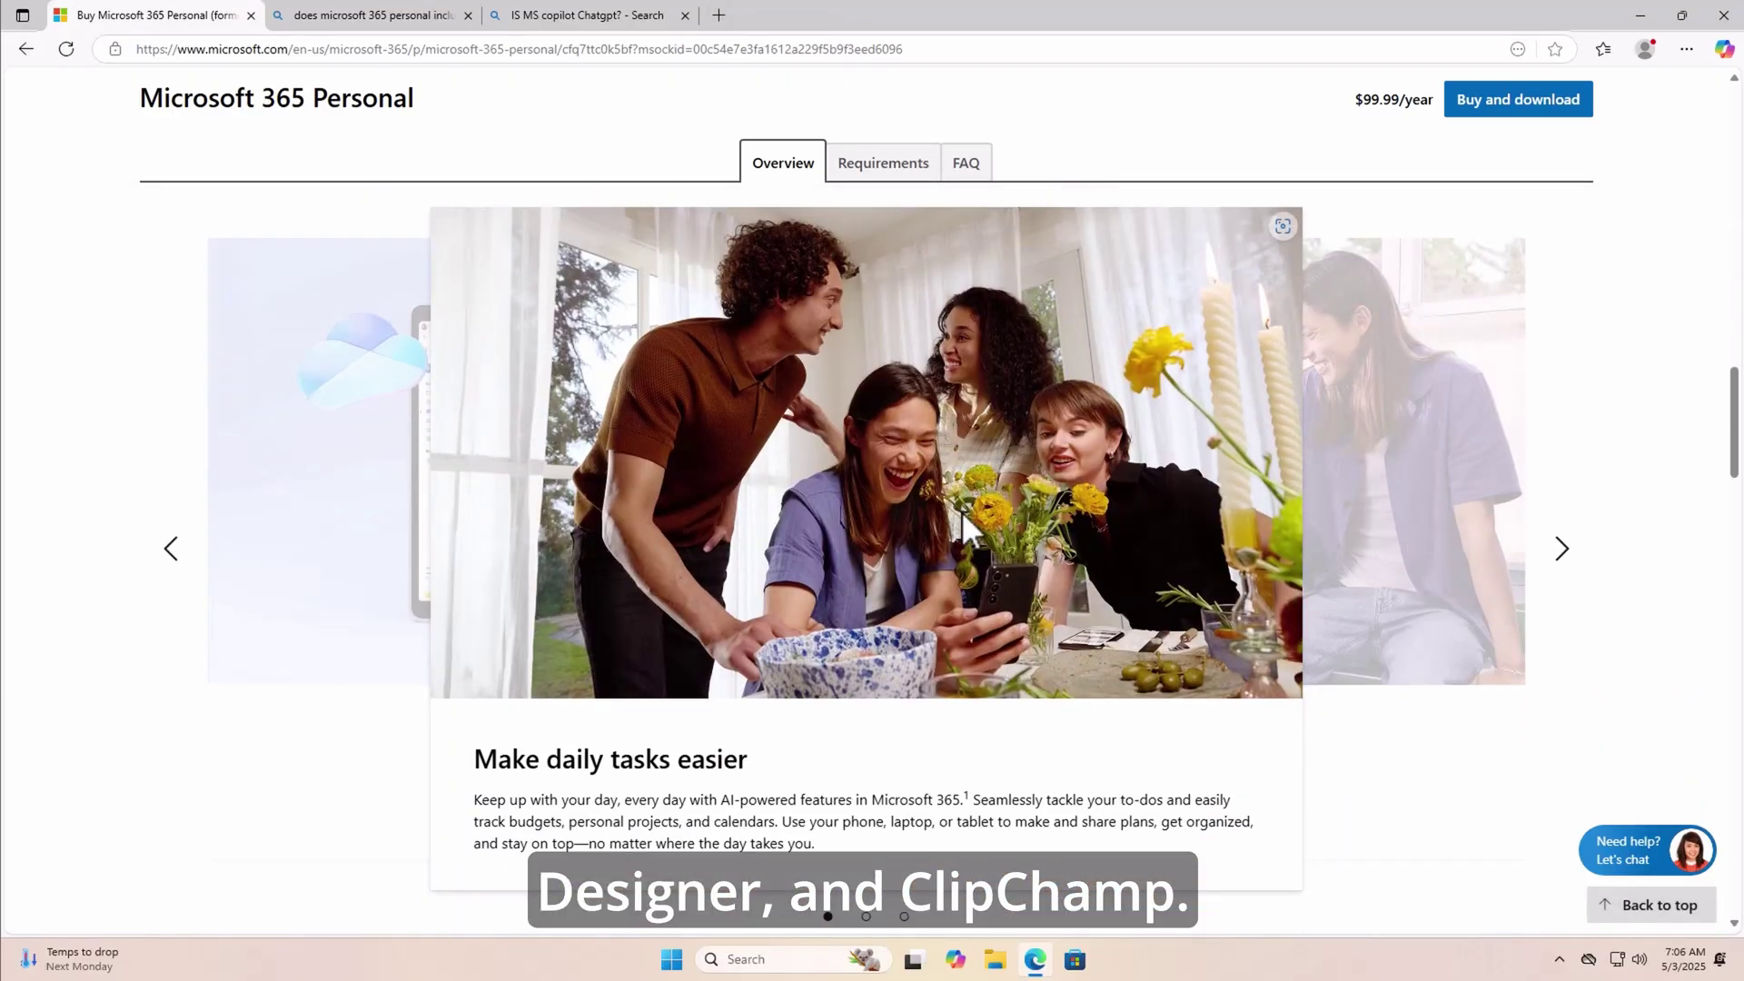
scroll(1000, 527, down, 6)
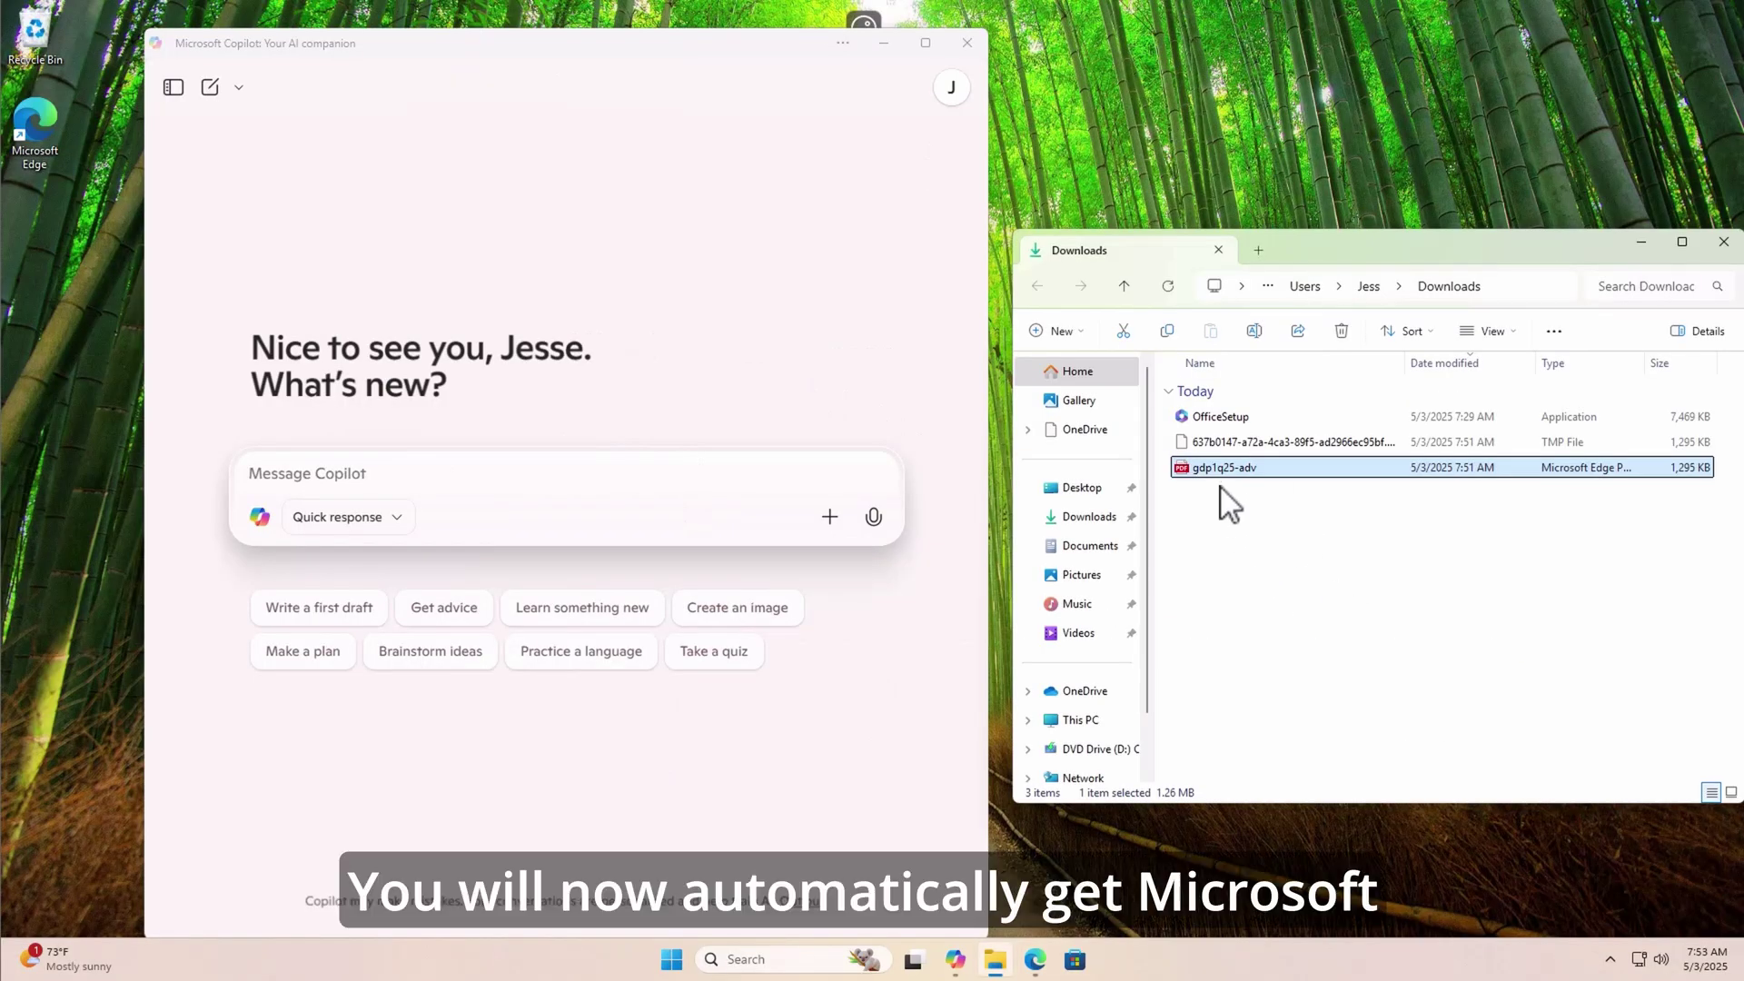
- Attach gdp1q25-adv.pdf and send 'Summarize this for me, are we doing good?' to Copilot
drag(1233, 486, 416, 516)
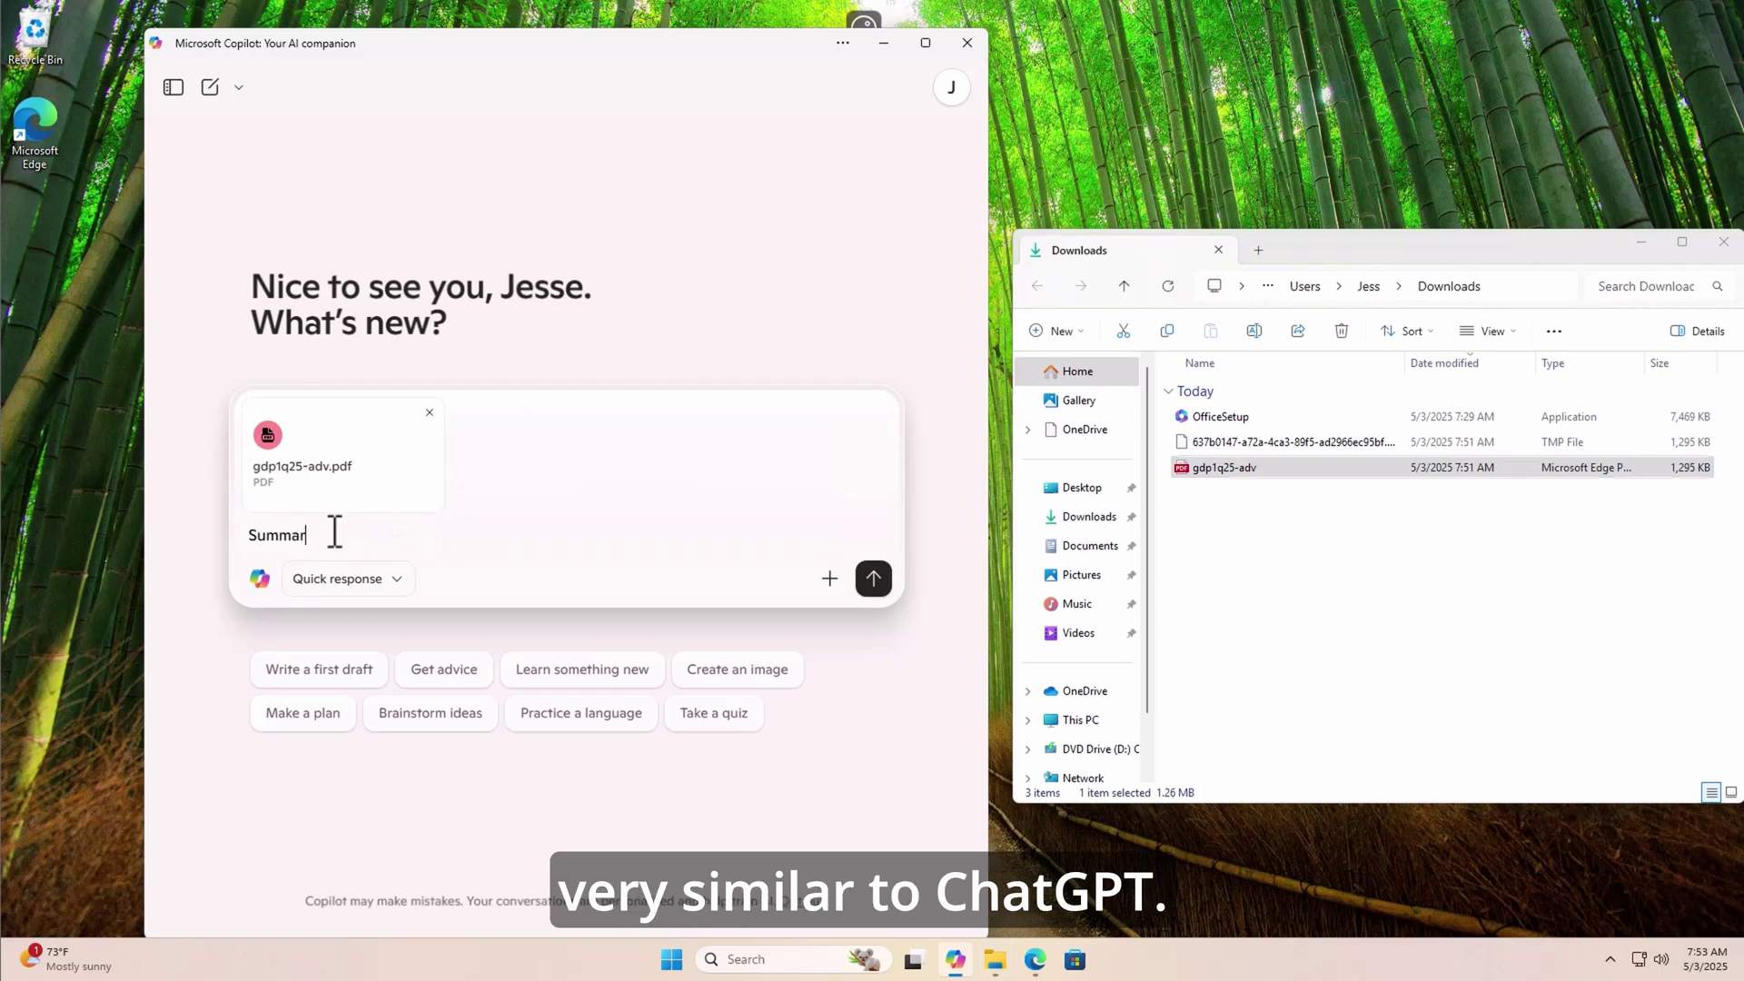
text(ize this for me,)
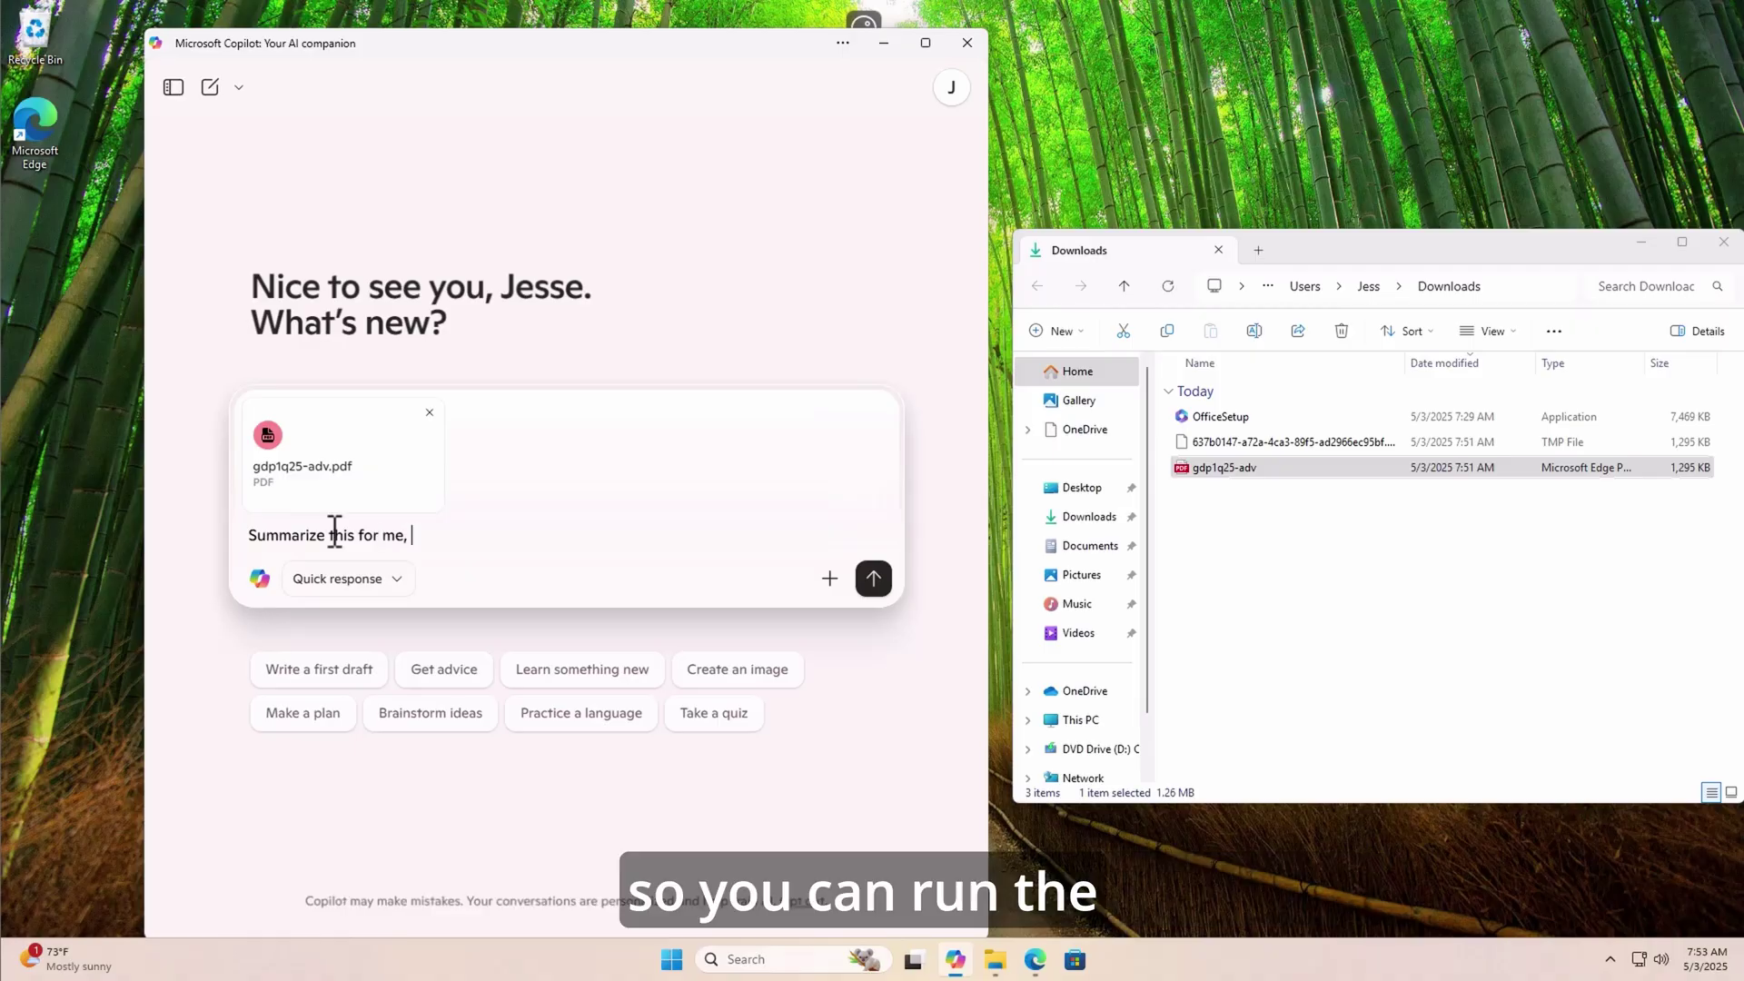
text(are we doin)
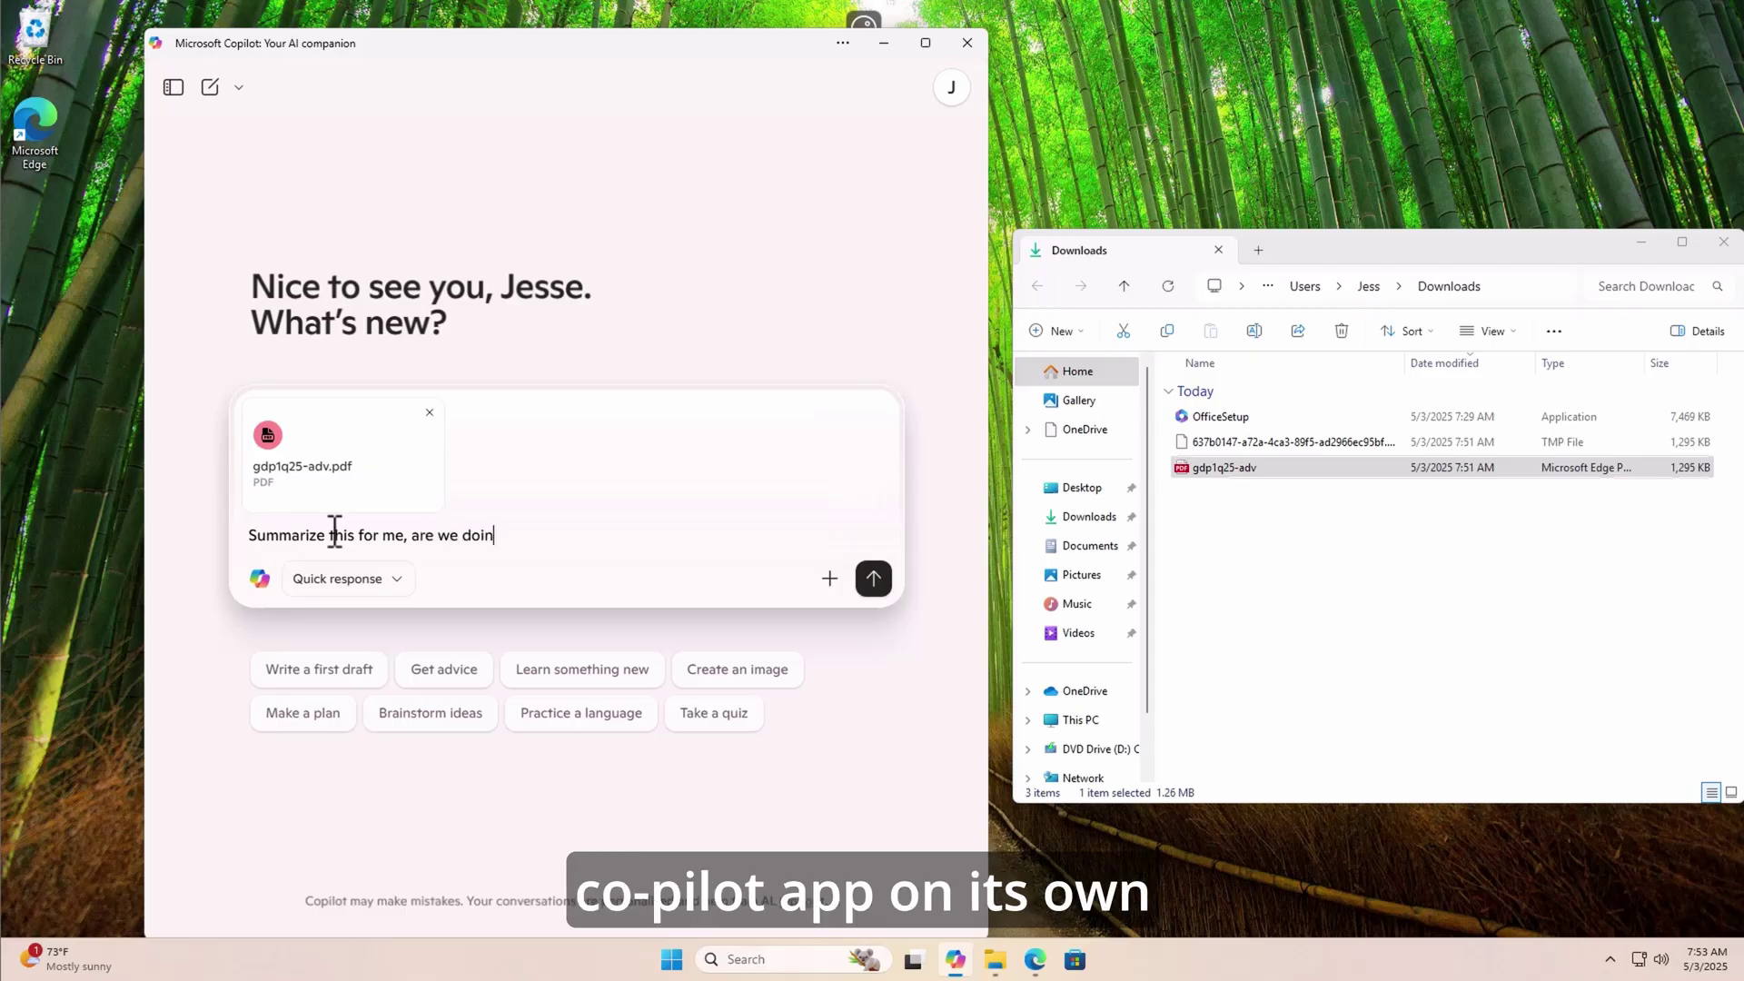
text(g good?)
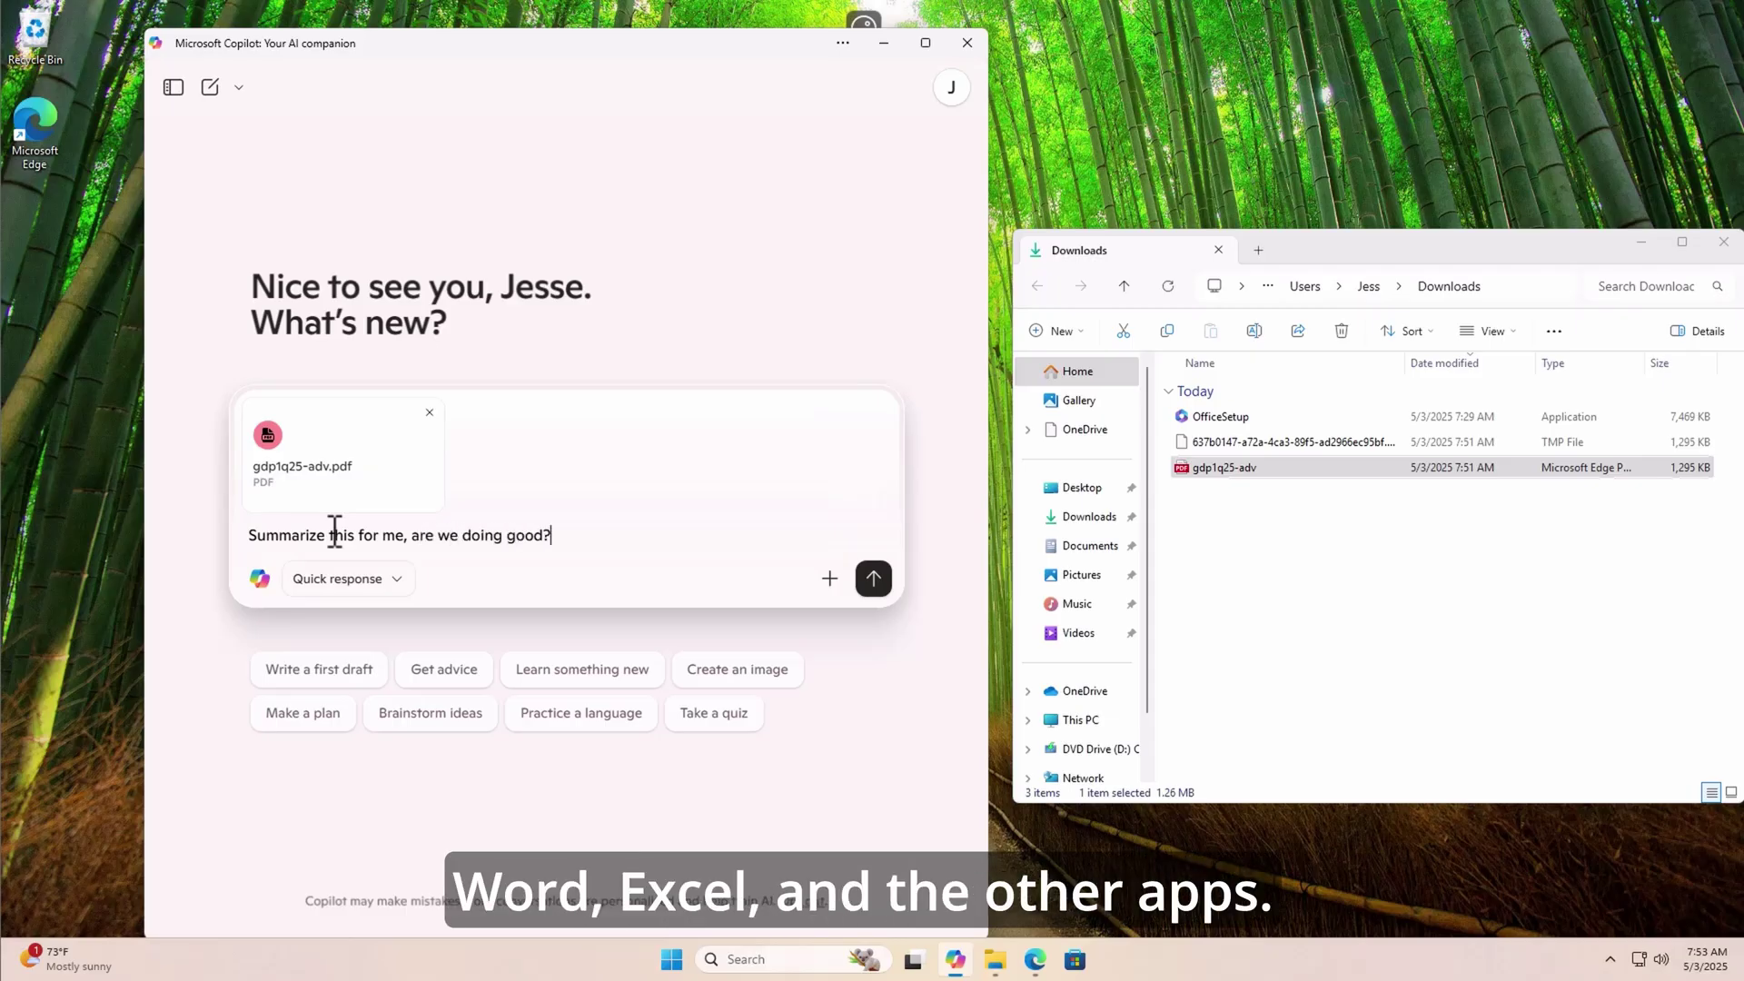
key(Return)
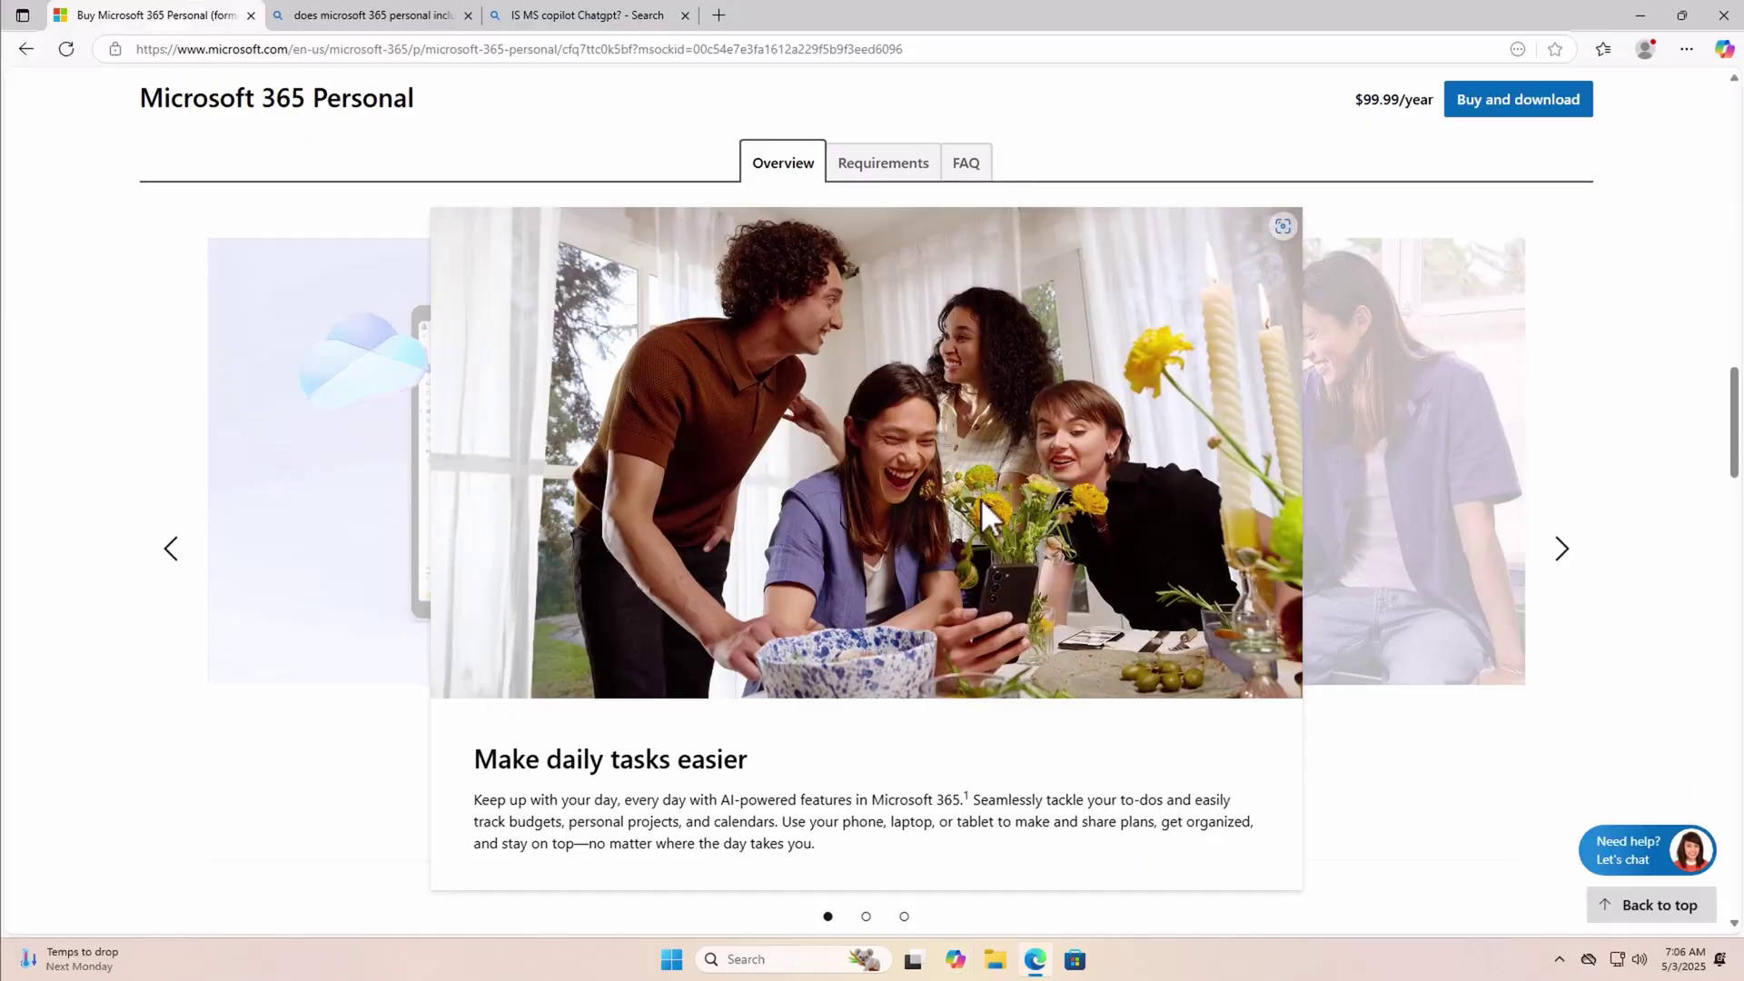
- Buy Microsoft 365 Personal with $9.99/month billing and proceed through cart checkout
scroll(986, 508, down, 5)
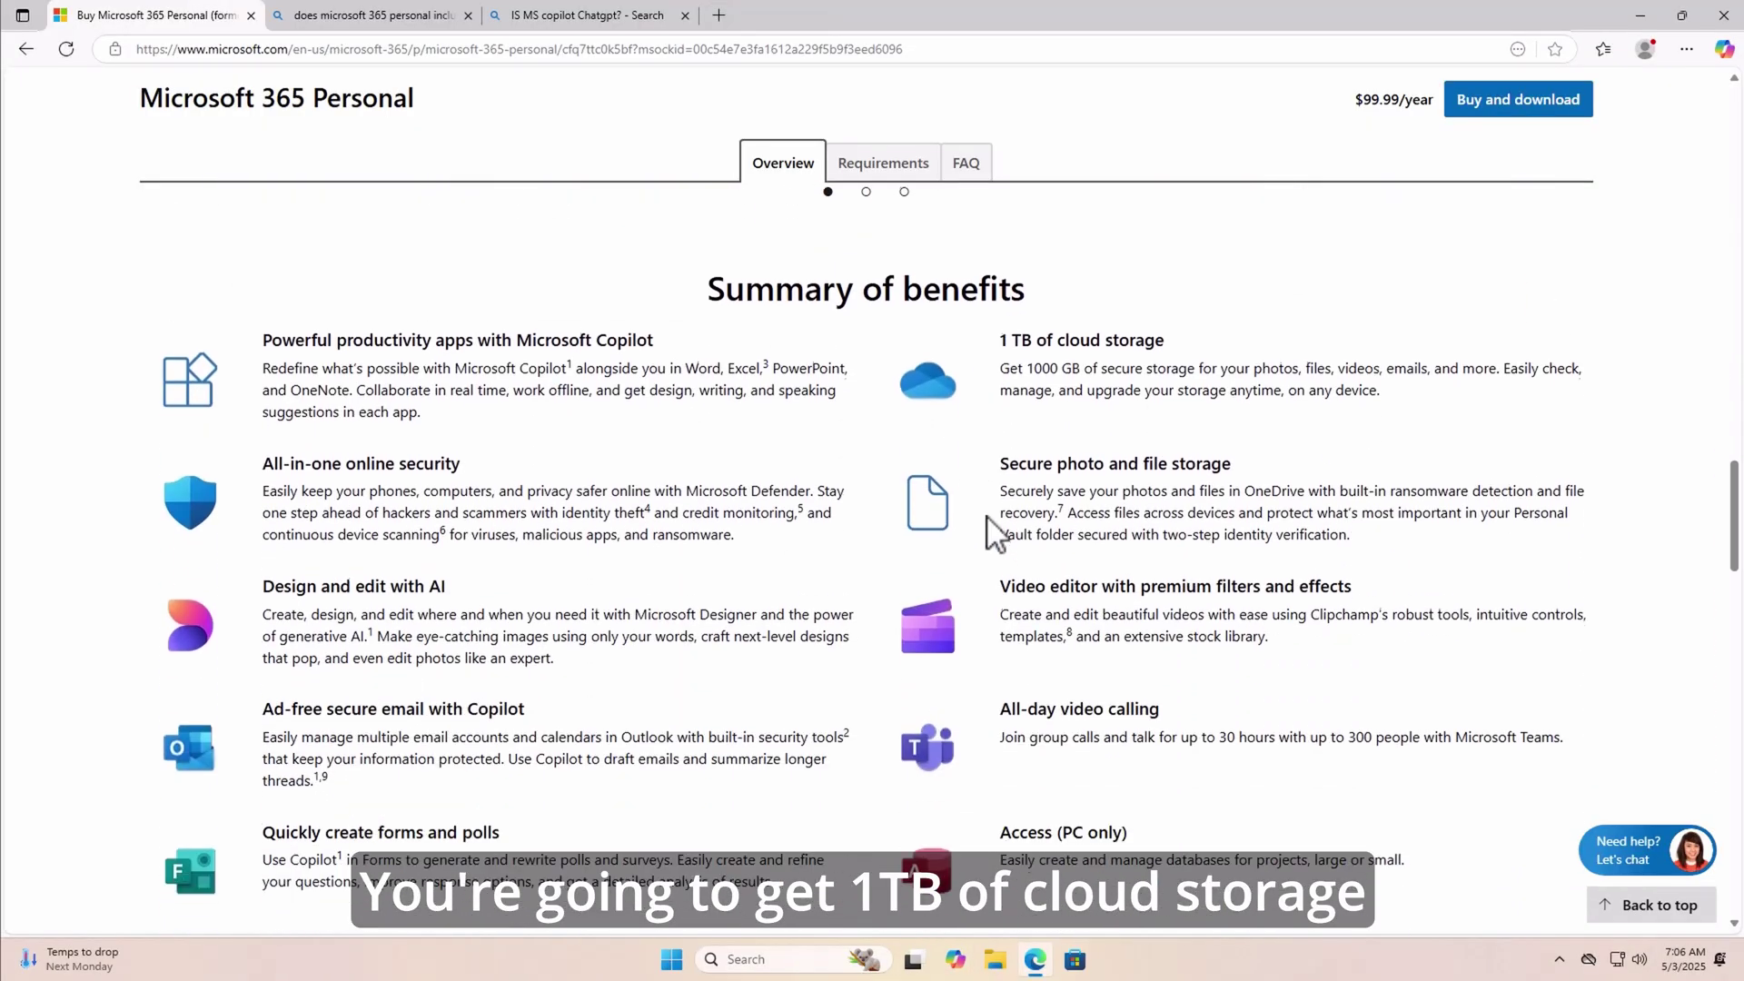
scroll(993, 533, down, 1)
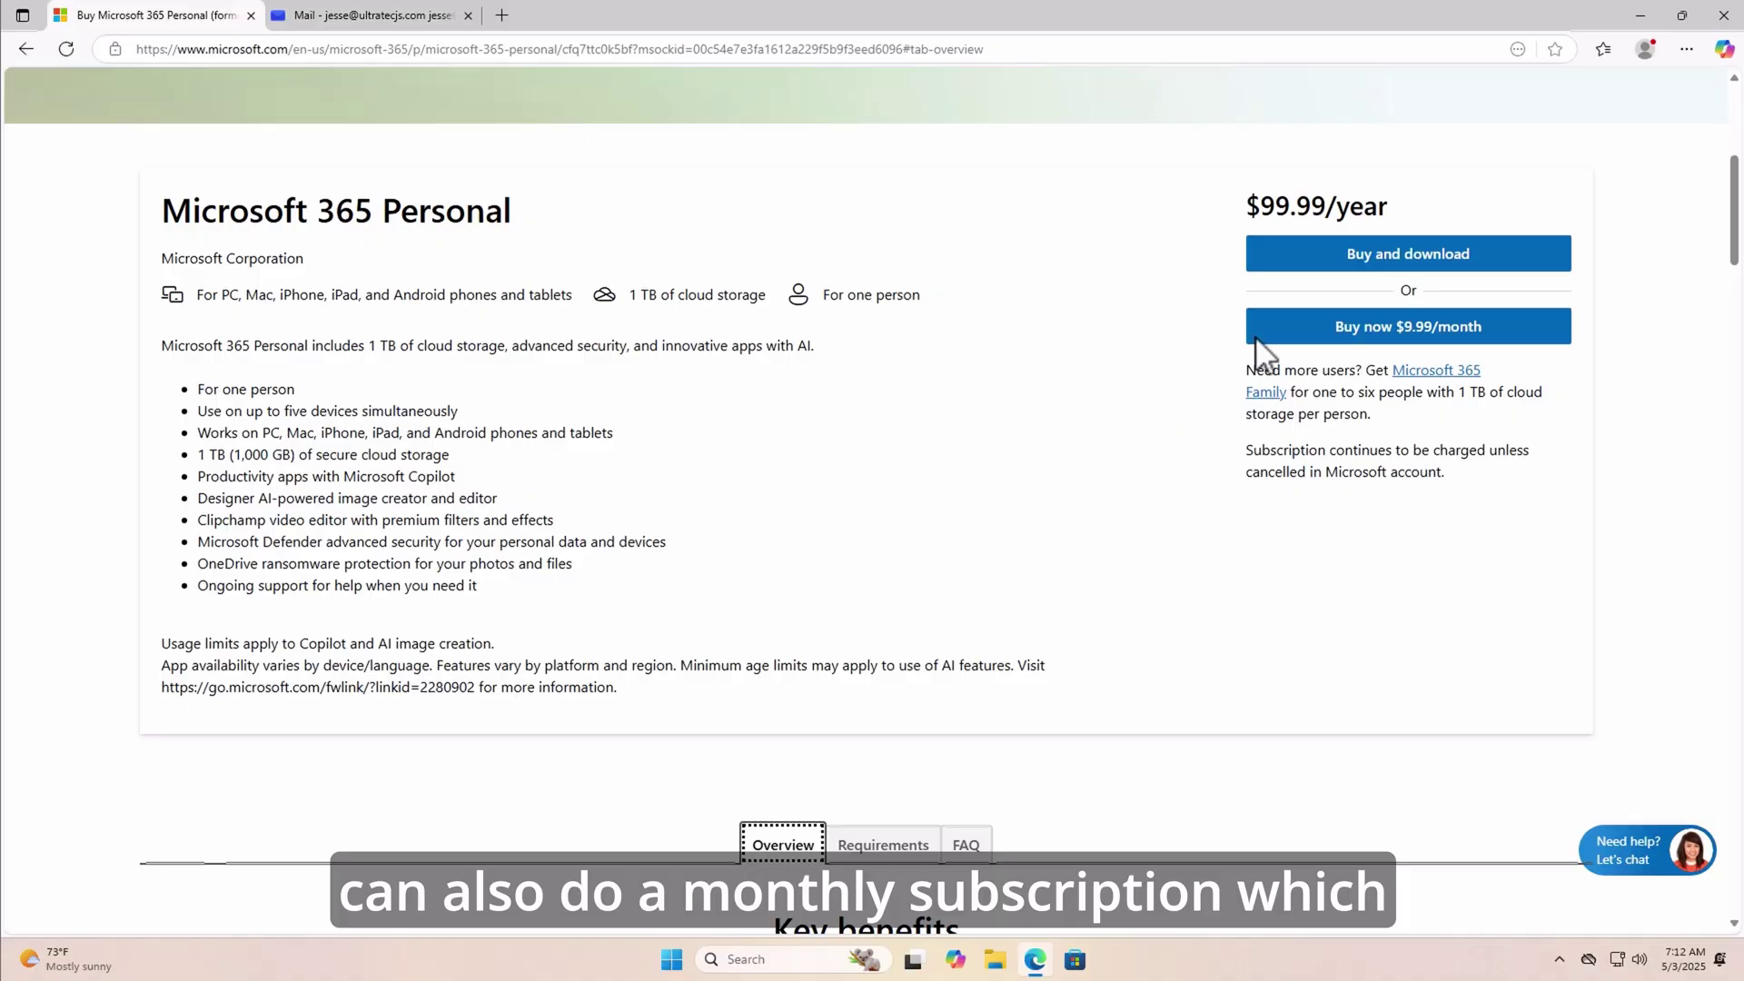
click(1353, 335)
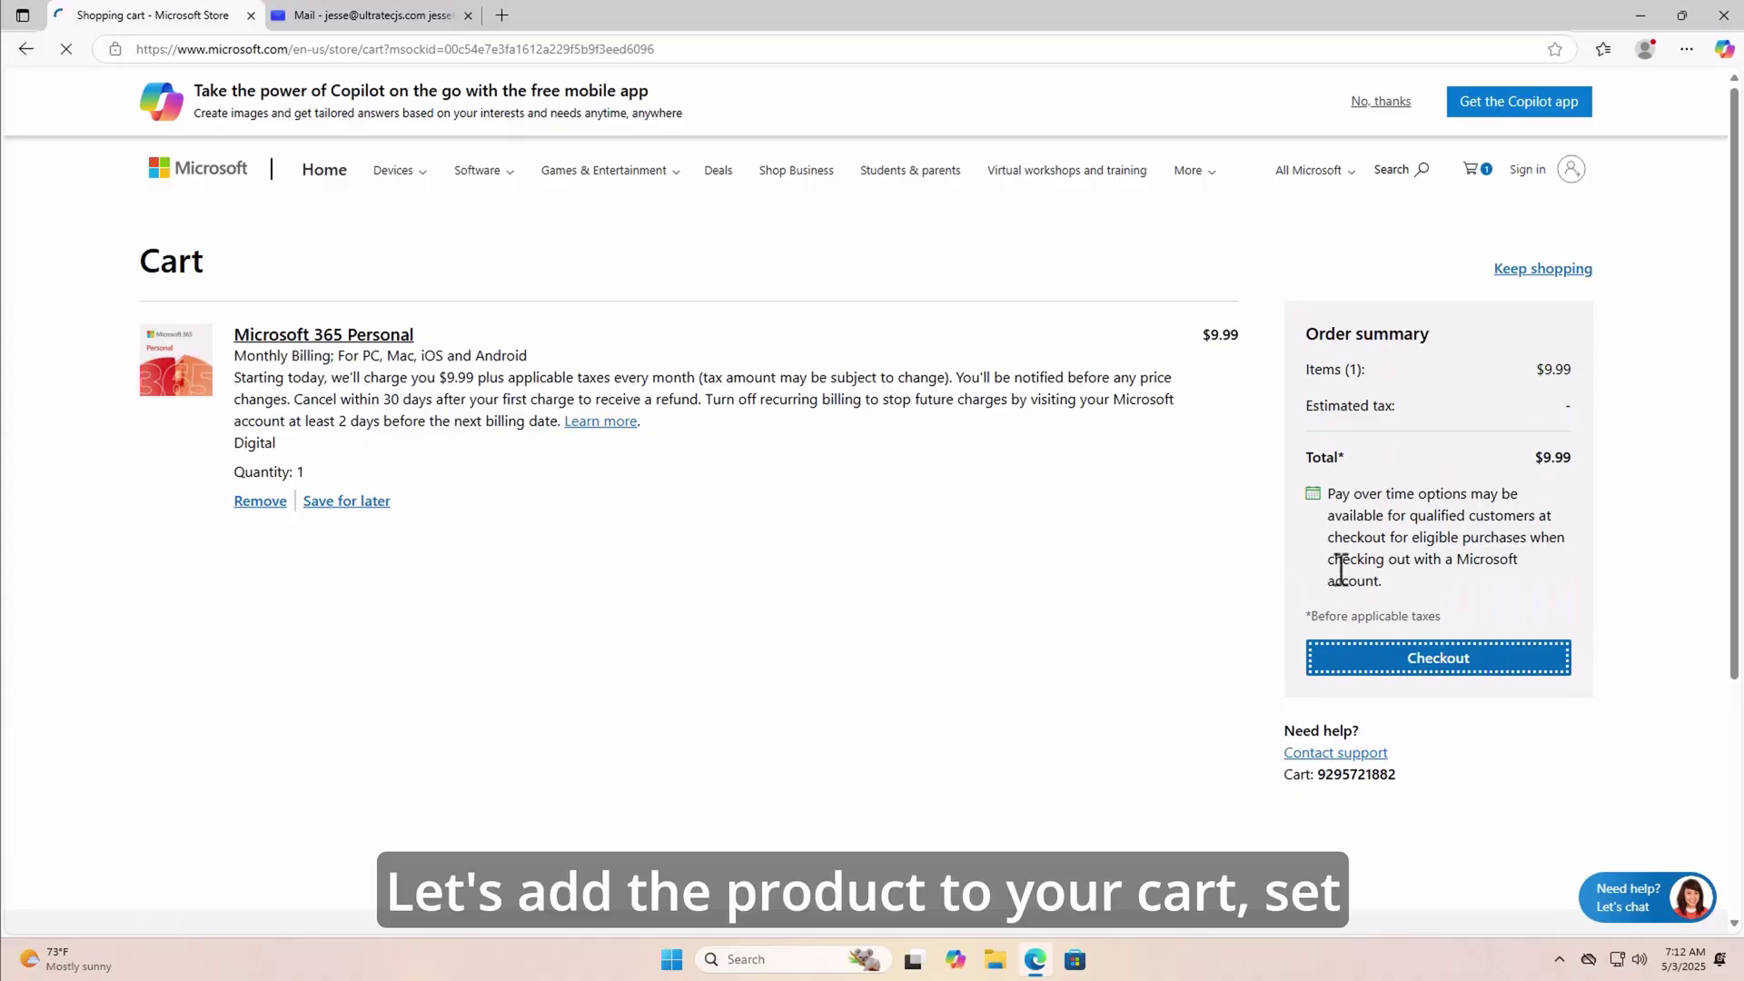
click(1367, 662)
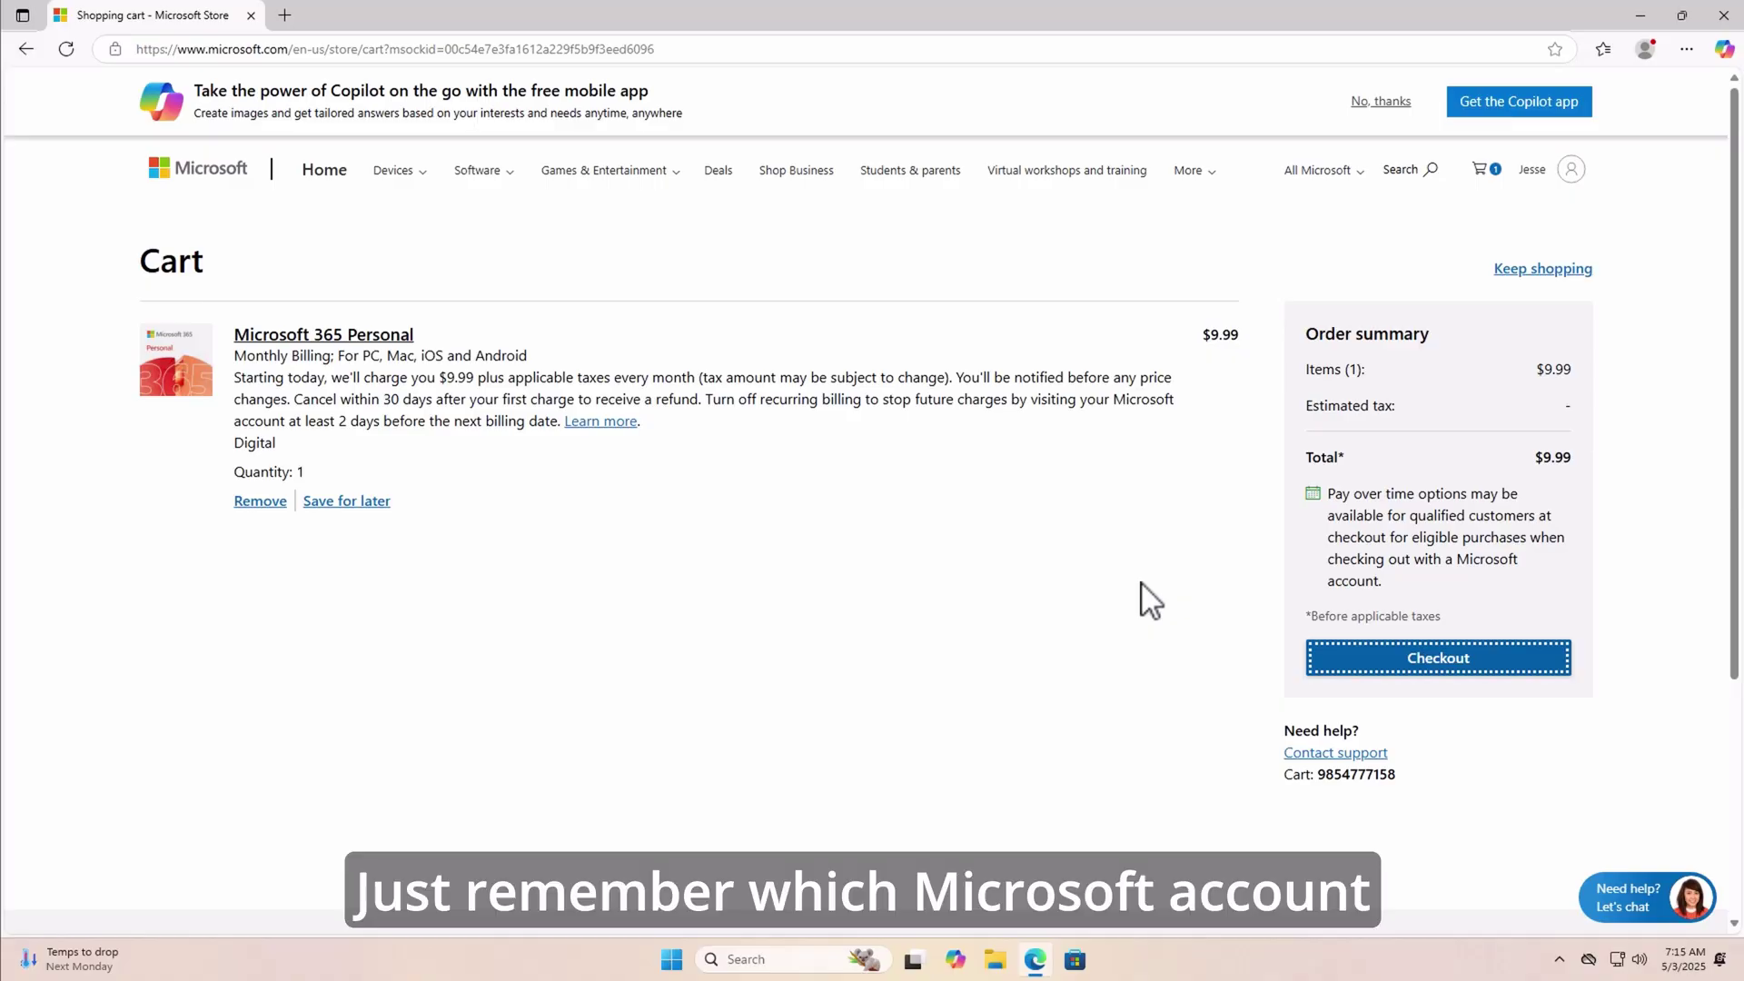
click(1425, 663)
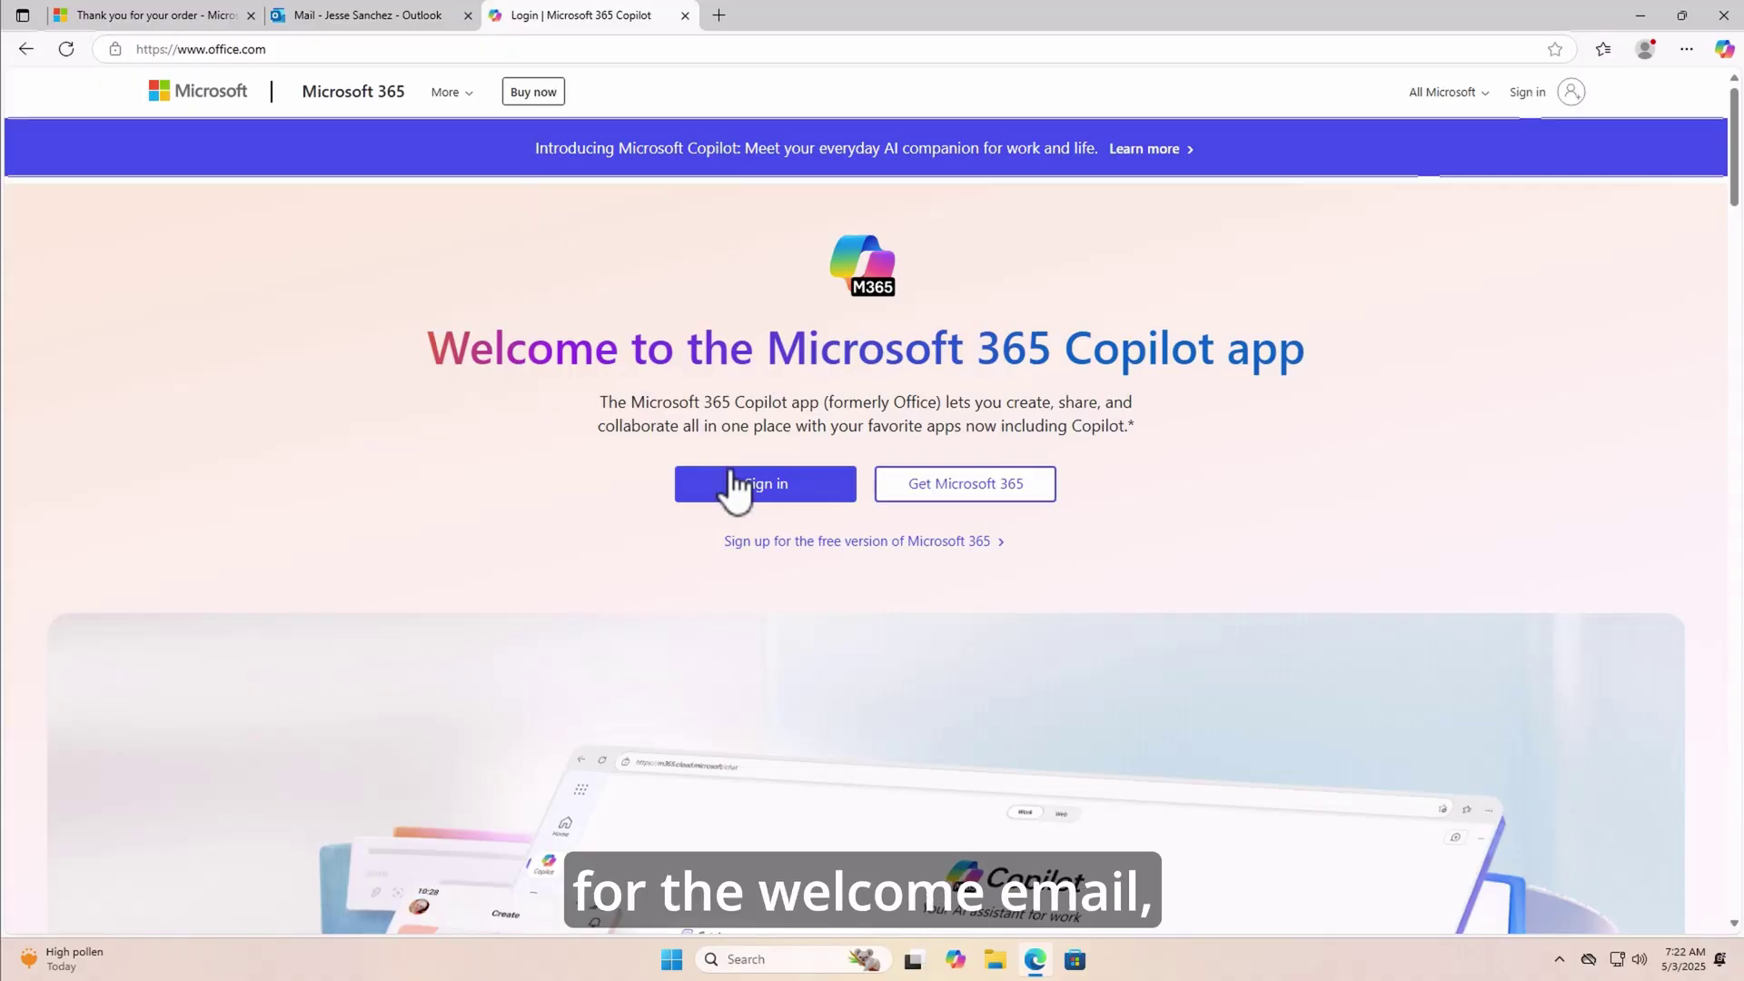
- Sign in to office.com, dismiss the welcome, briefly open Word, then open OneDrive
click(734, 486)
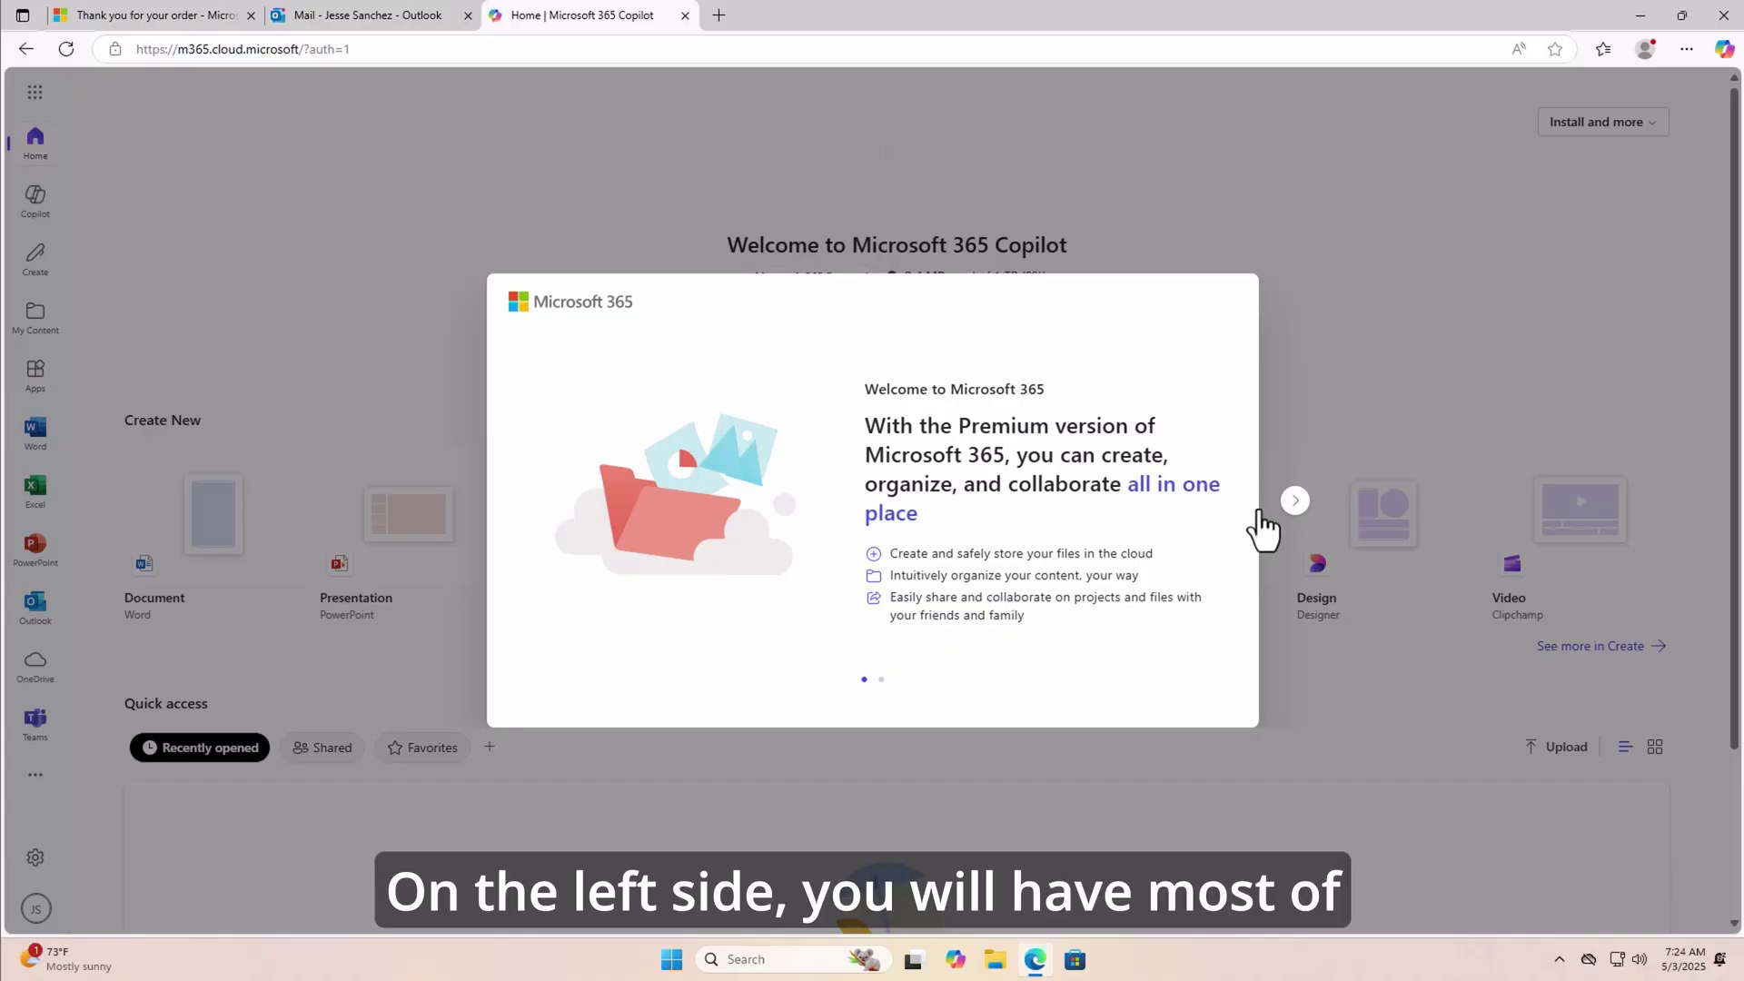
click(1308, 527)
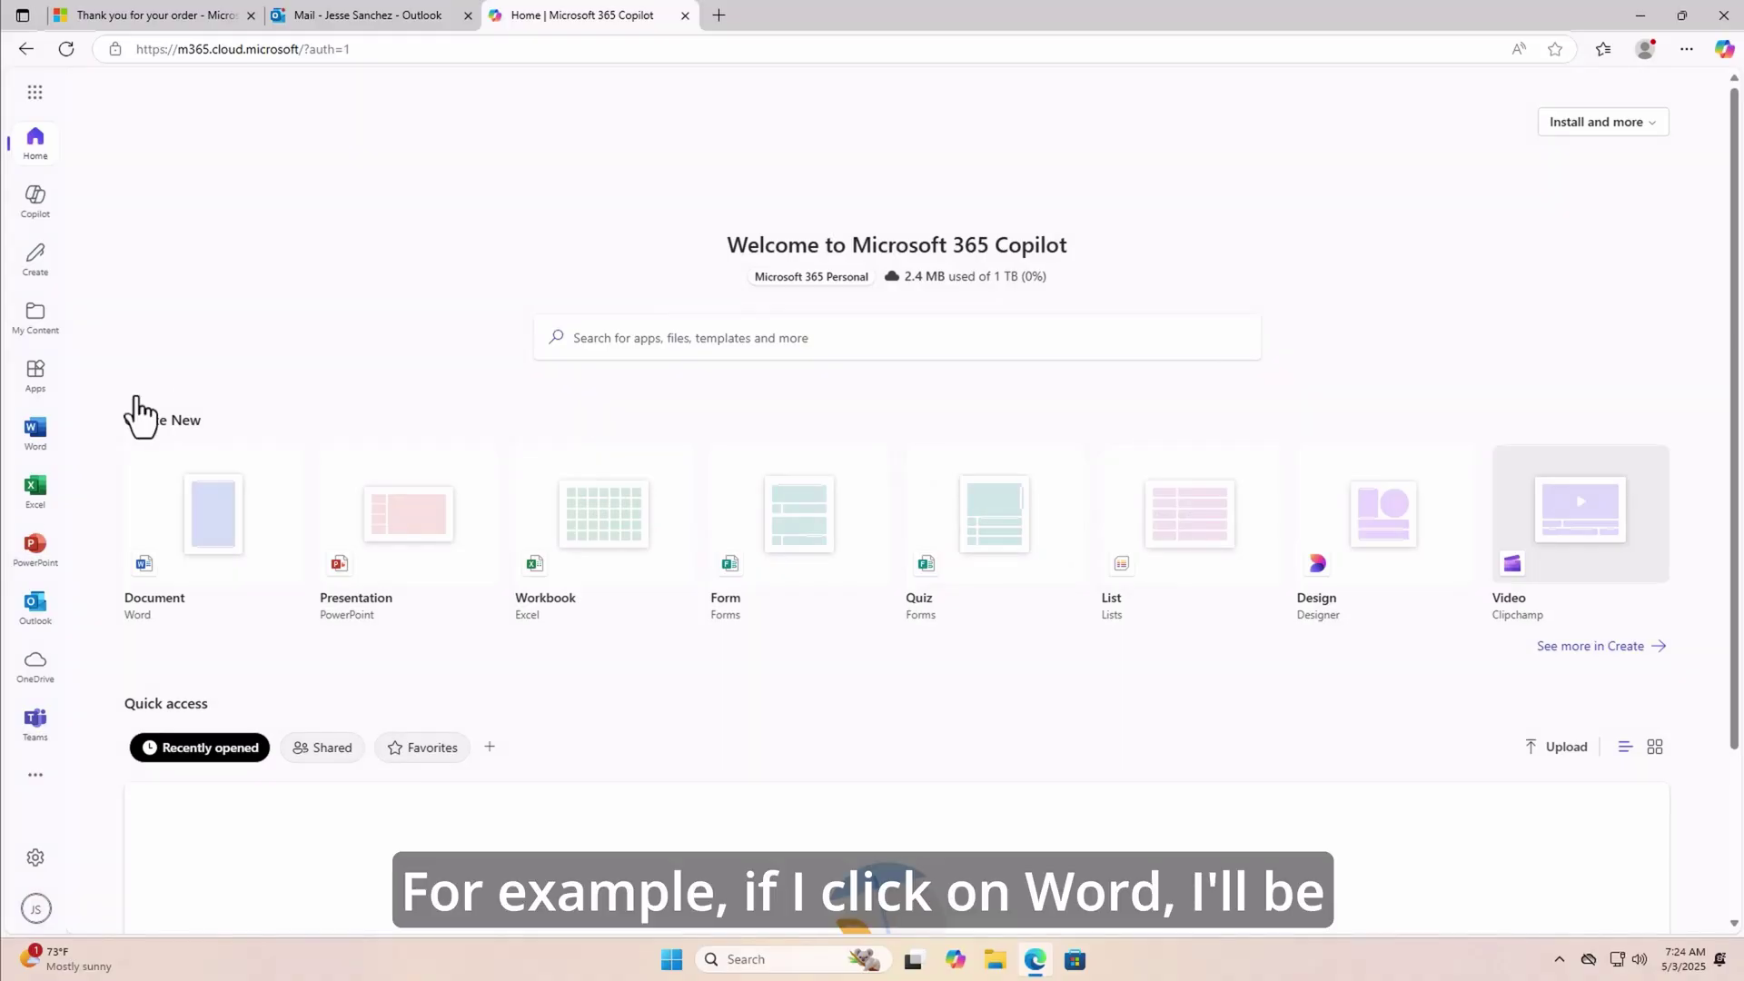
click(32, 445)
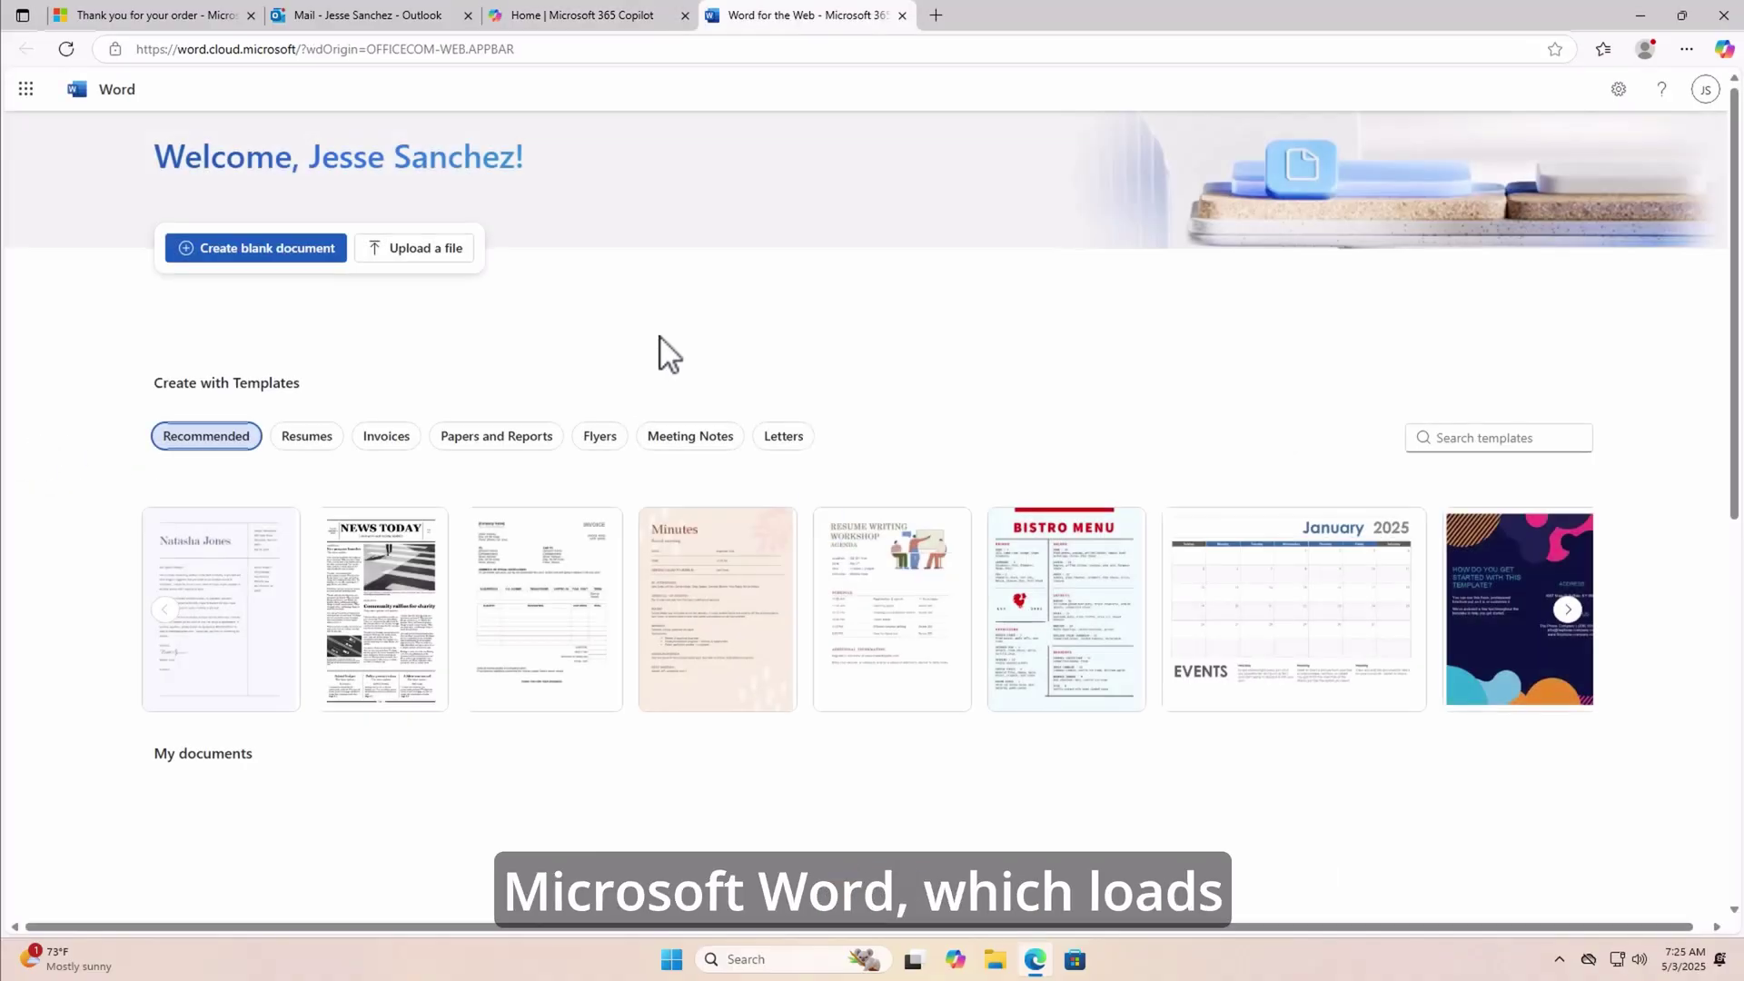
click(903, 16)
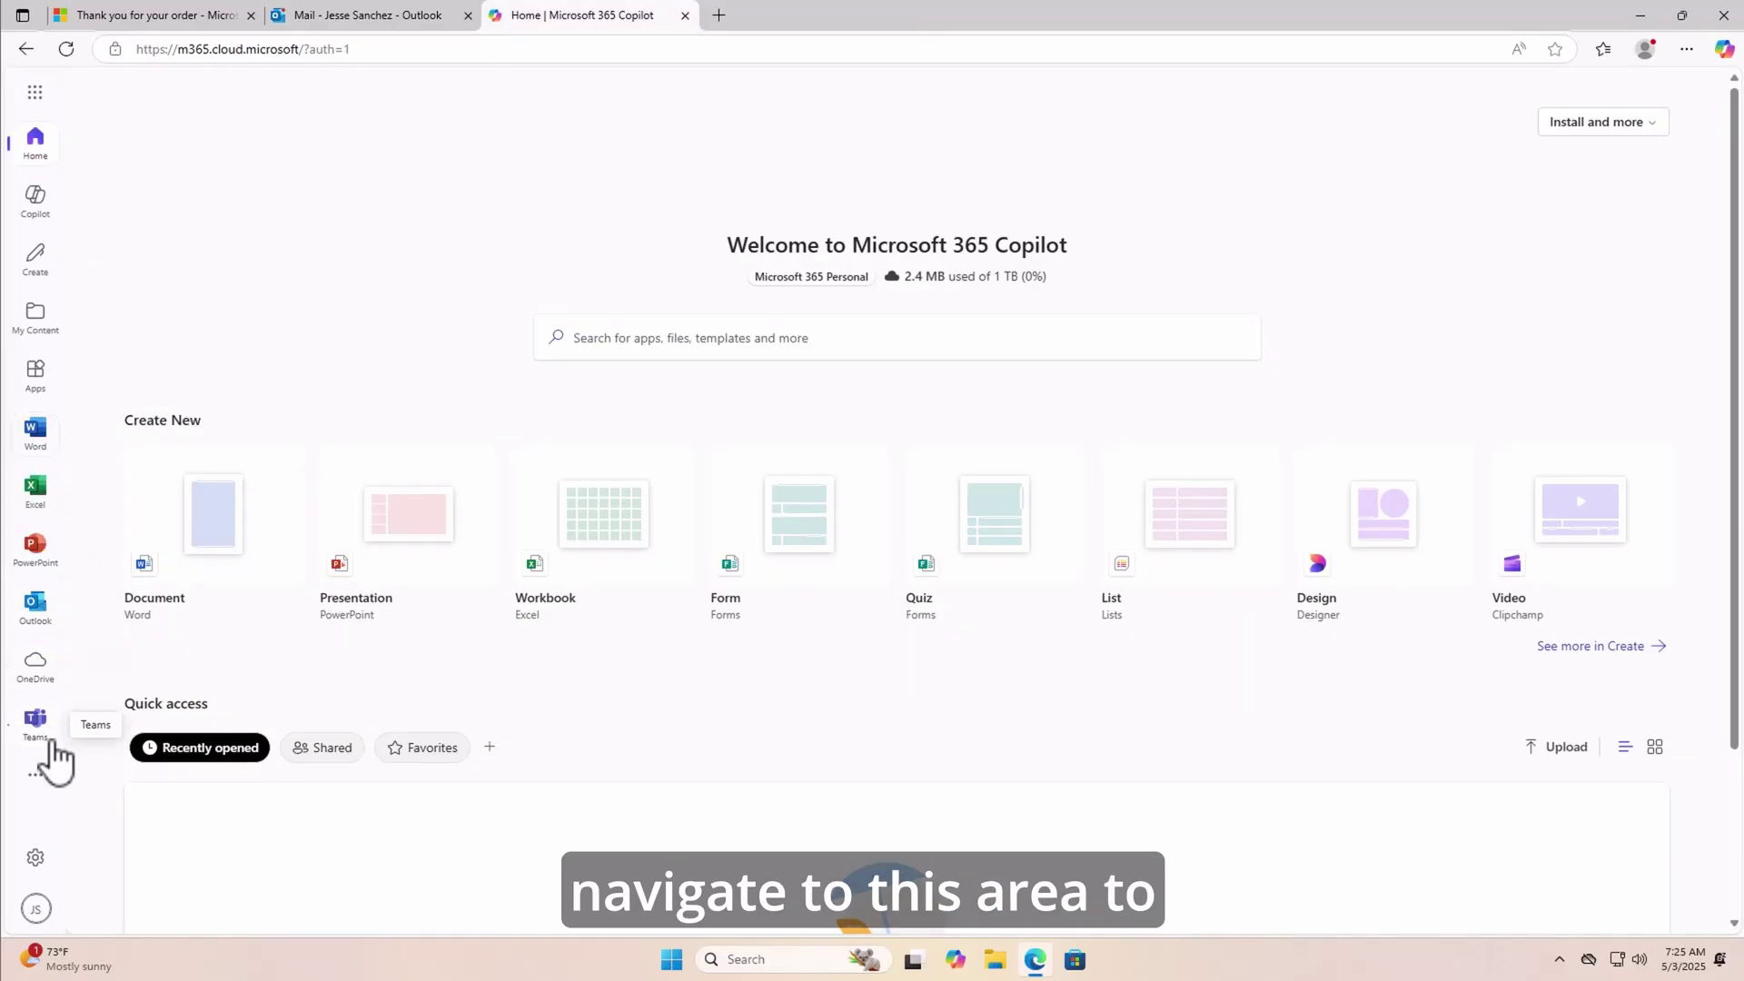
click(38, 679)
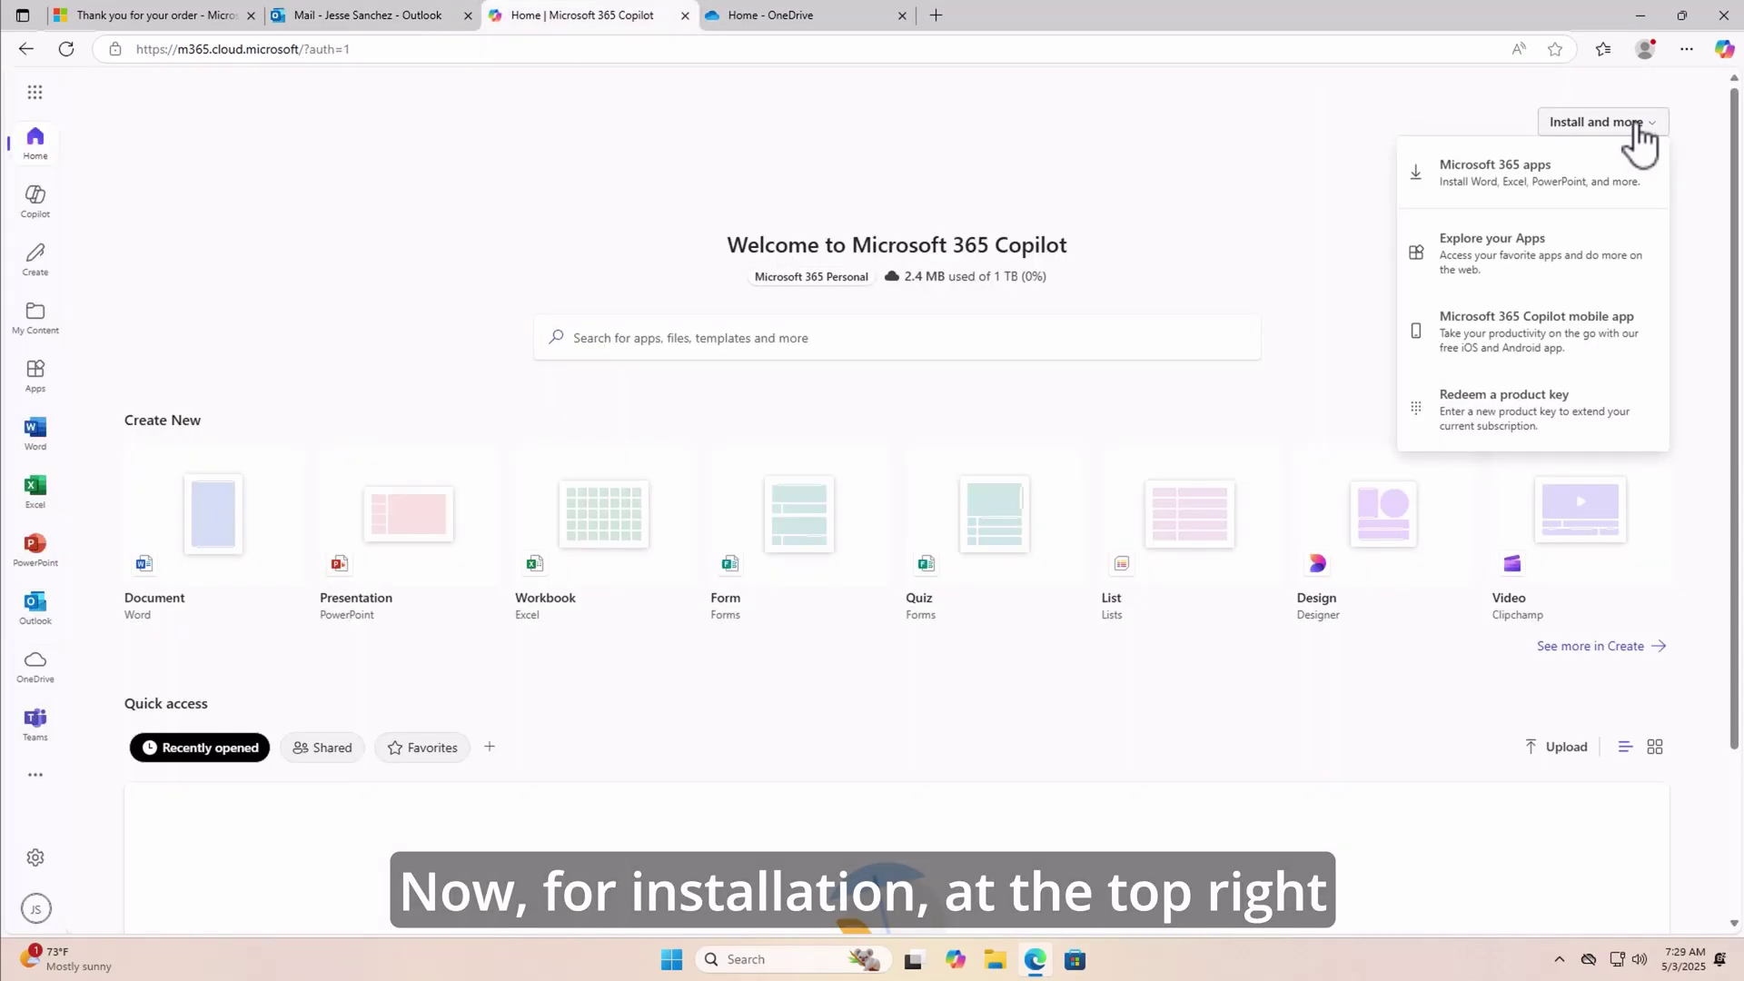
- Download the English Microsoft 365 64-bit installer and run OfficeSetup.exe
click(1529, 182)
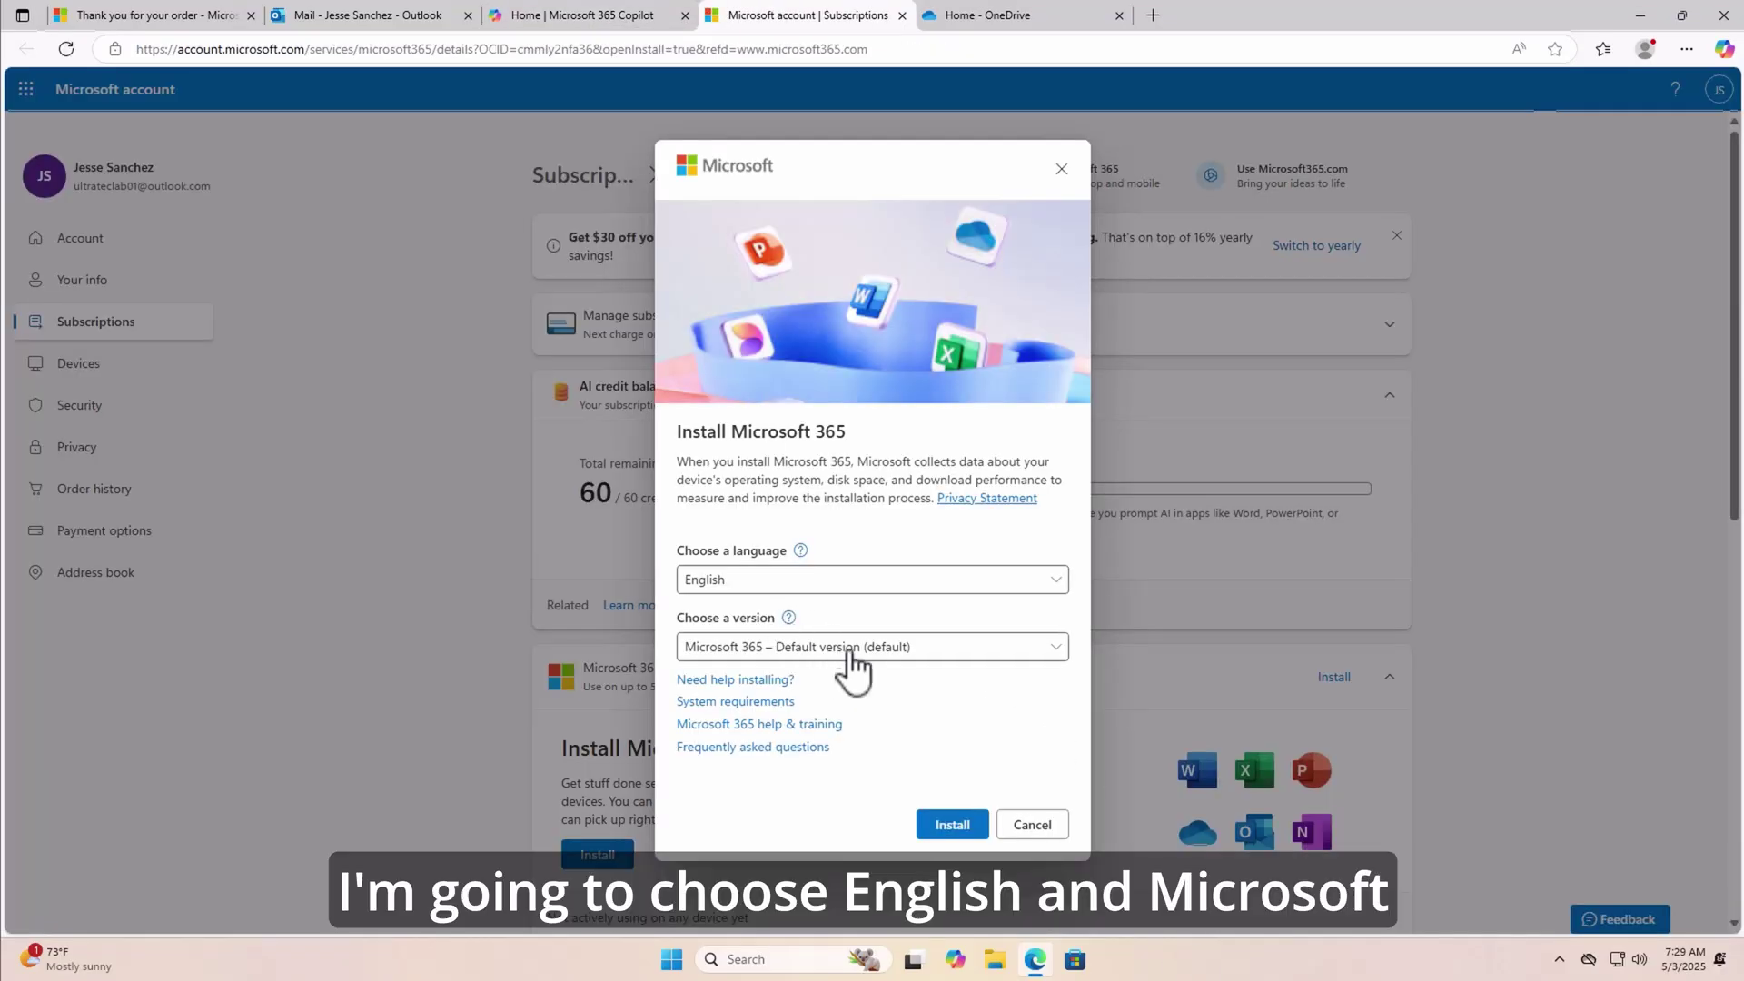
click(873, 649)
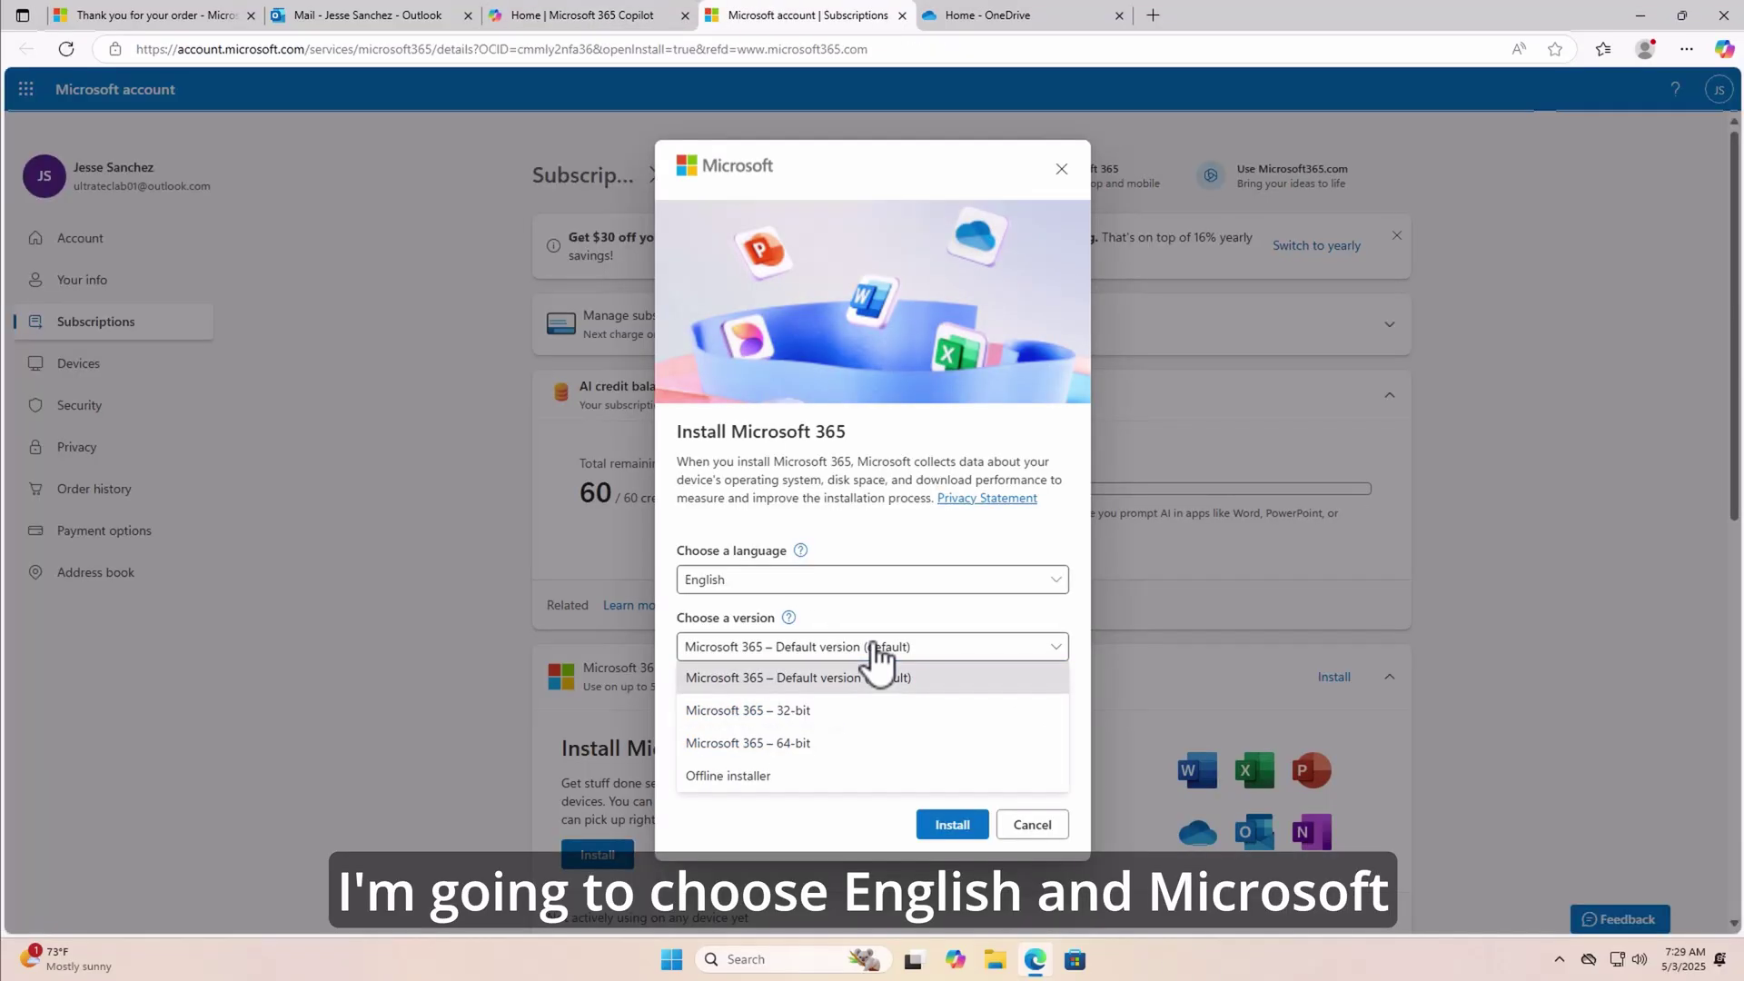
click(795, 743)
click(949, 825)
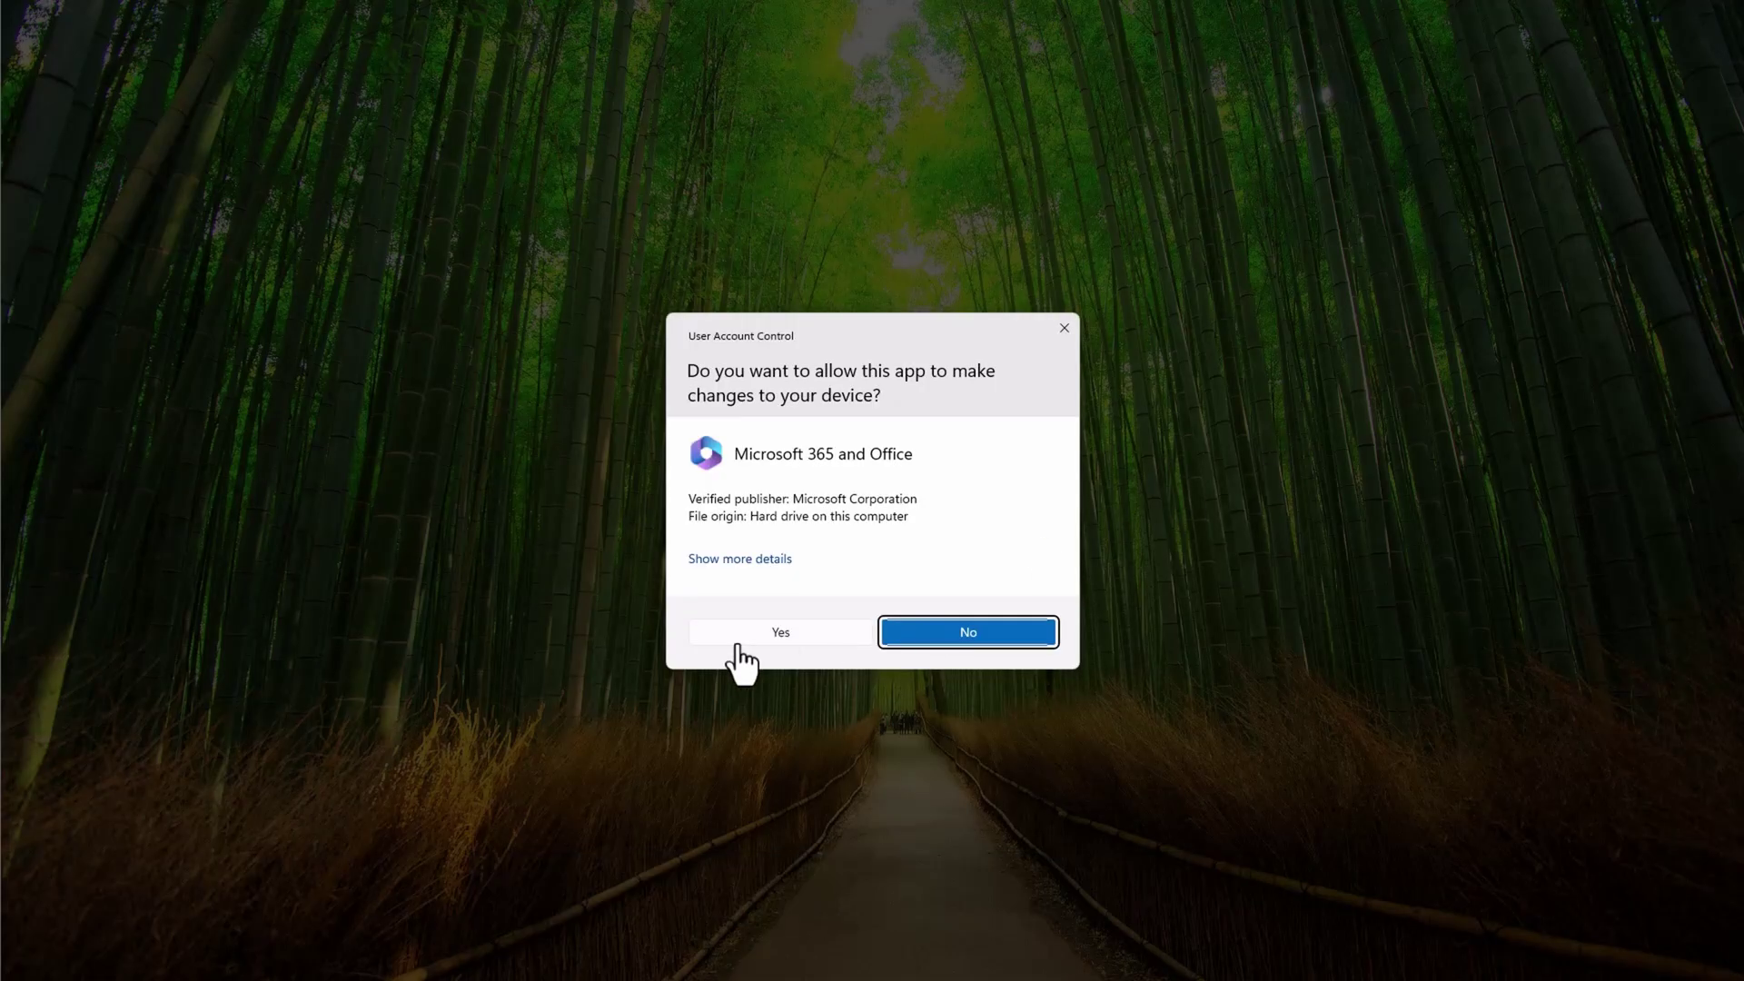
- Allow the Microsoft 365 installer to make changes on the User Account Control prompt
click(760, 636)
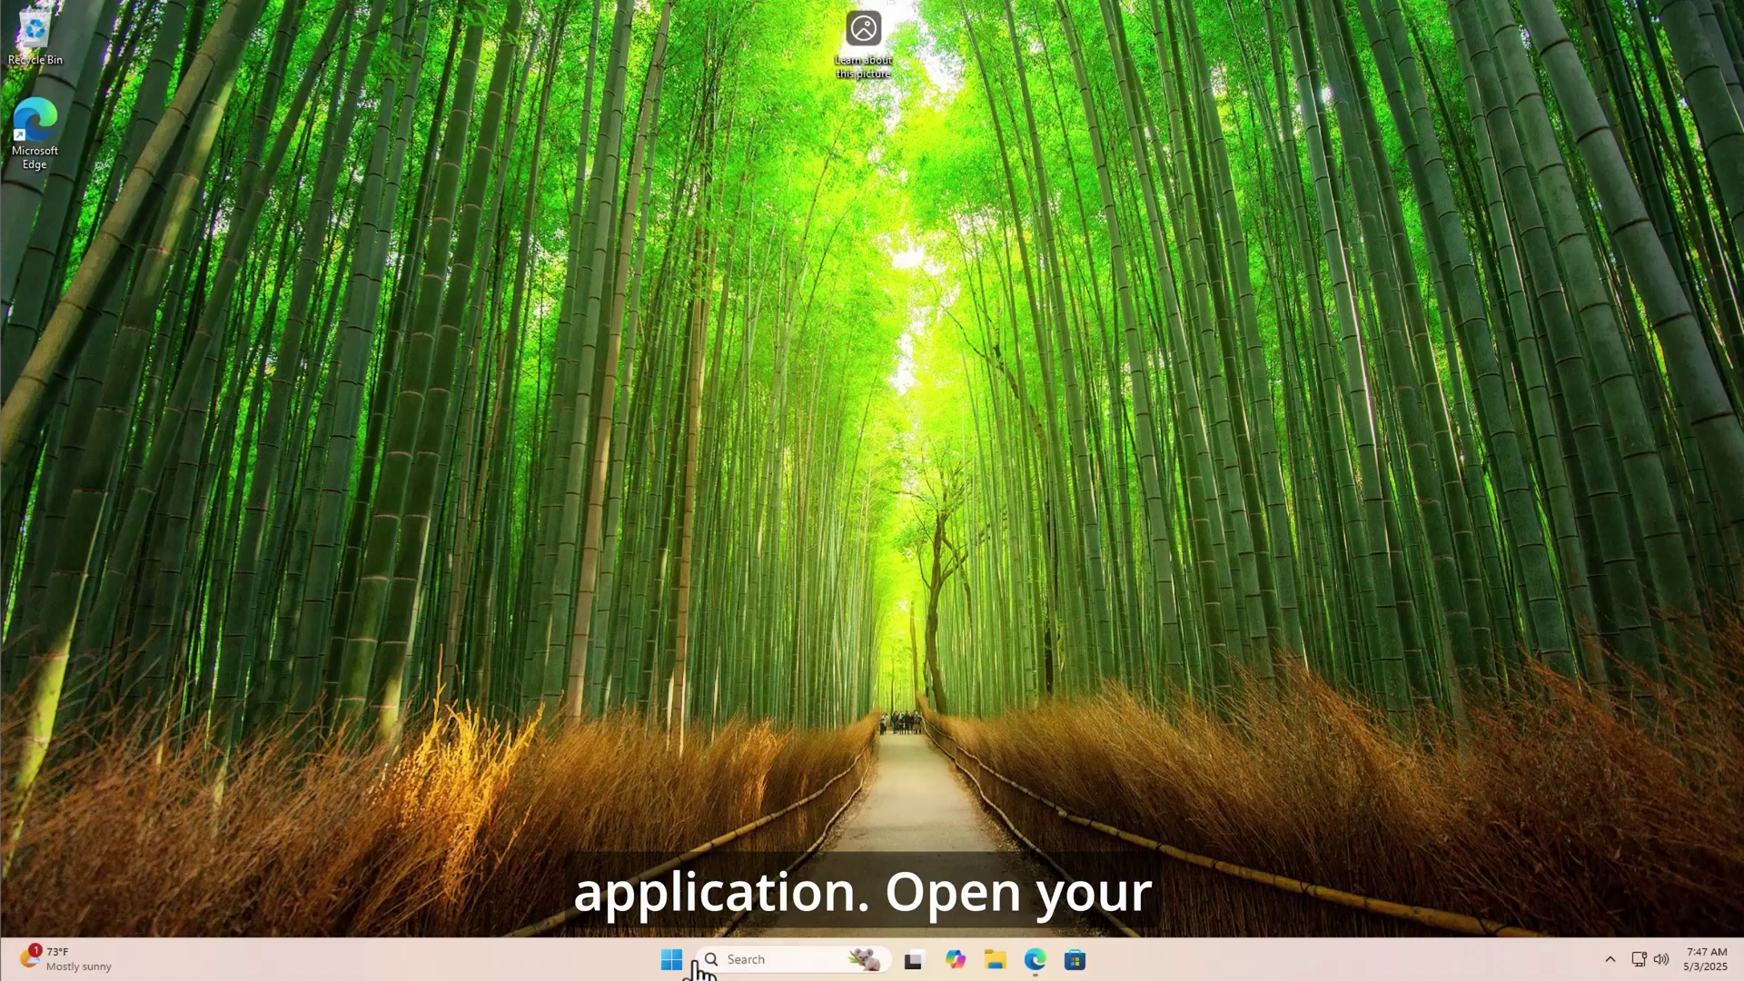
- Launch the Copilot app from Start search and send the PDF summary request
click(671, 961)
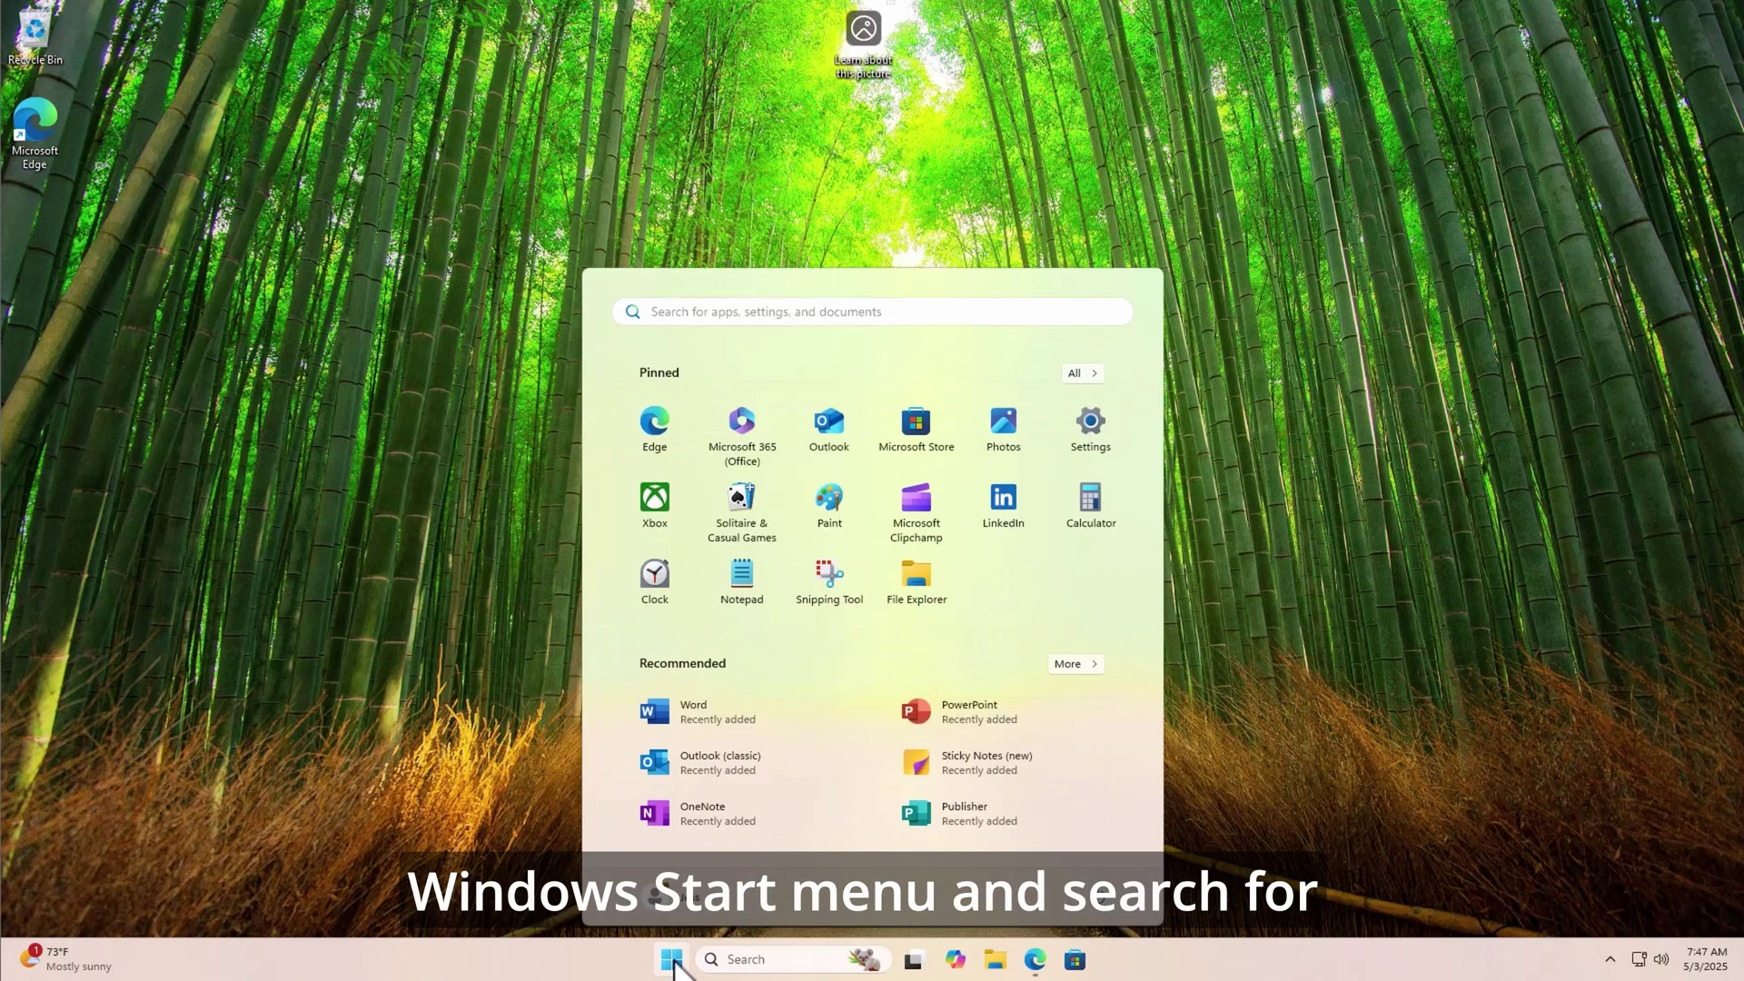
text(copilot)
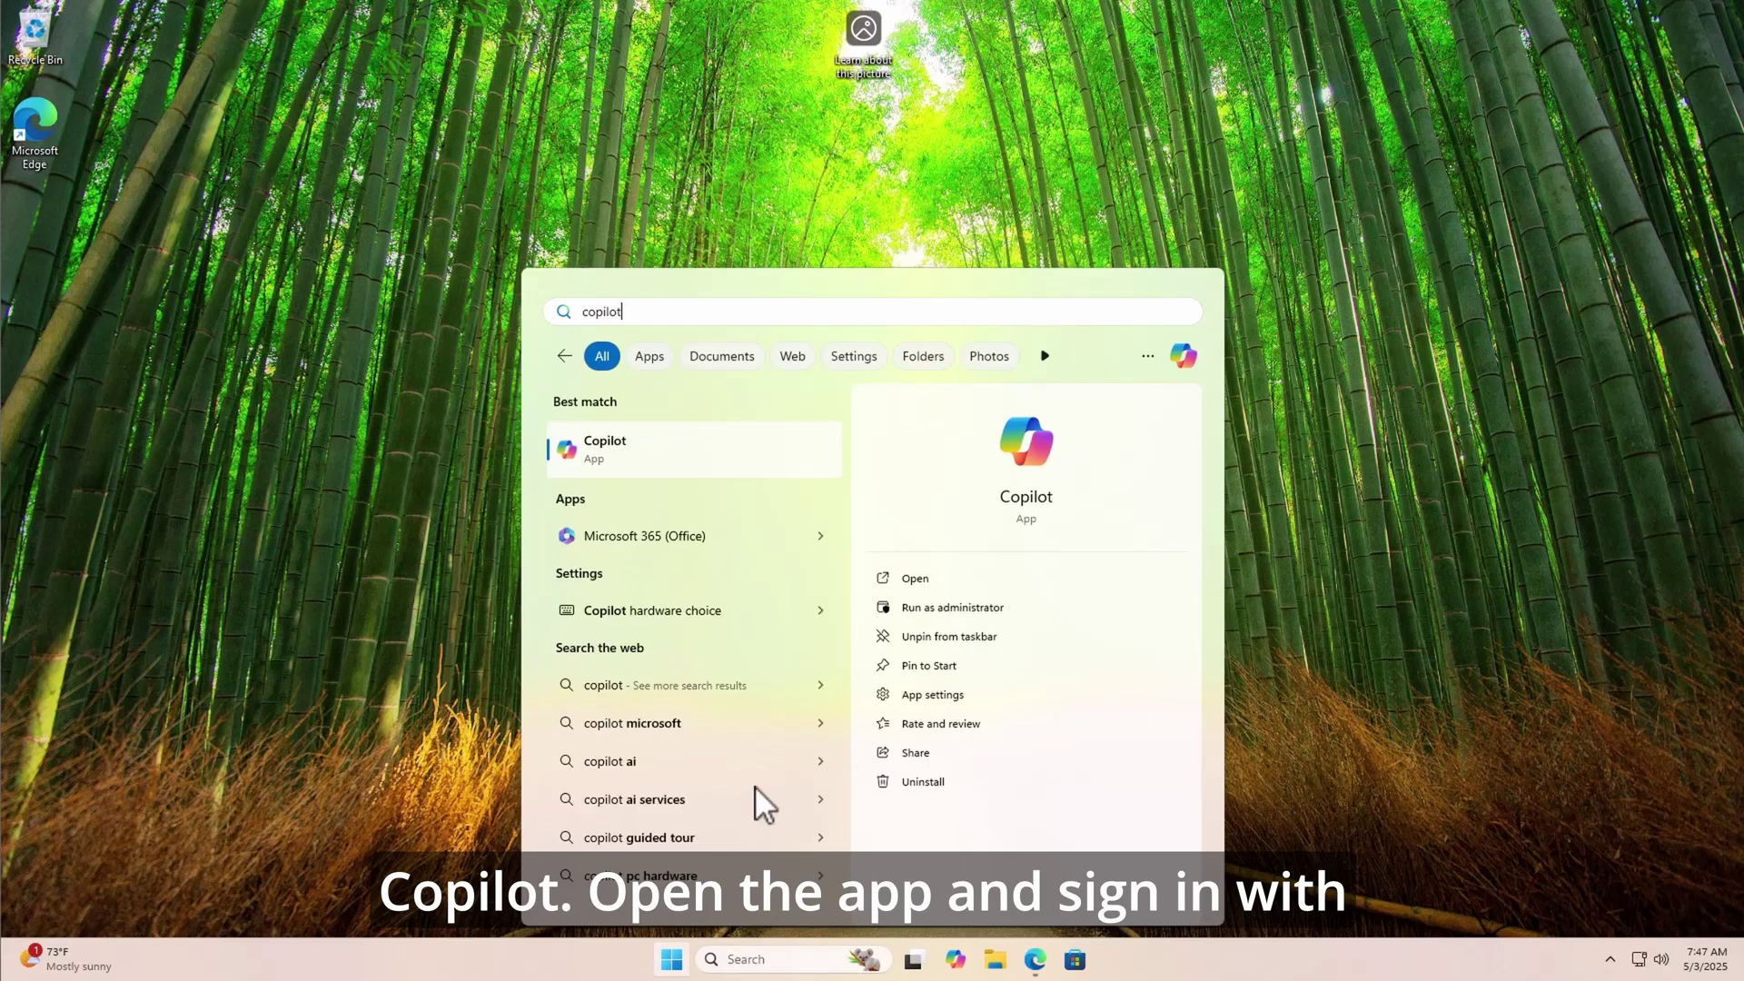
click(692, 457)
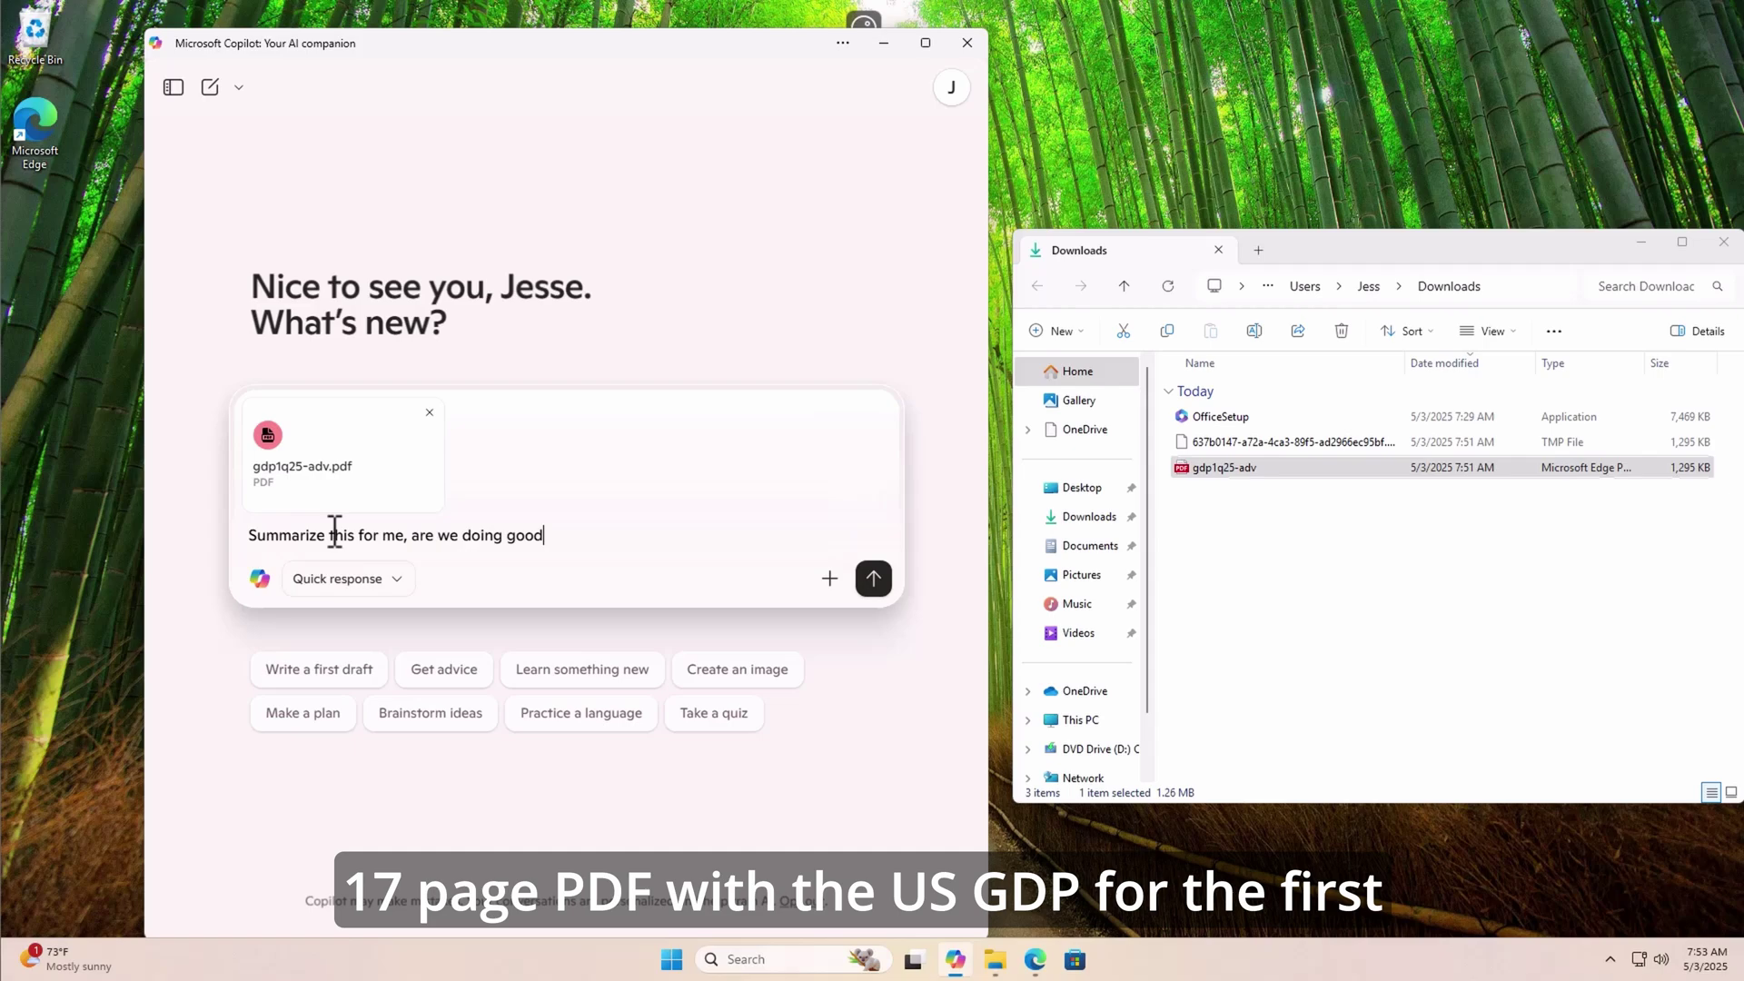
key(Return)
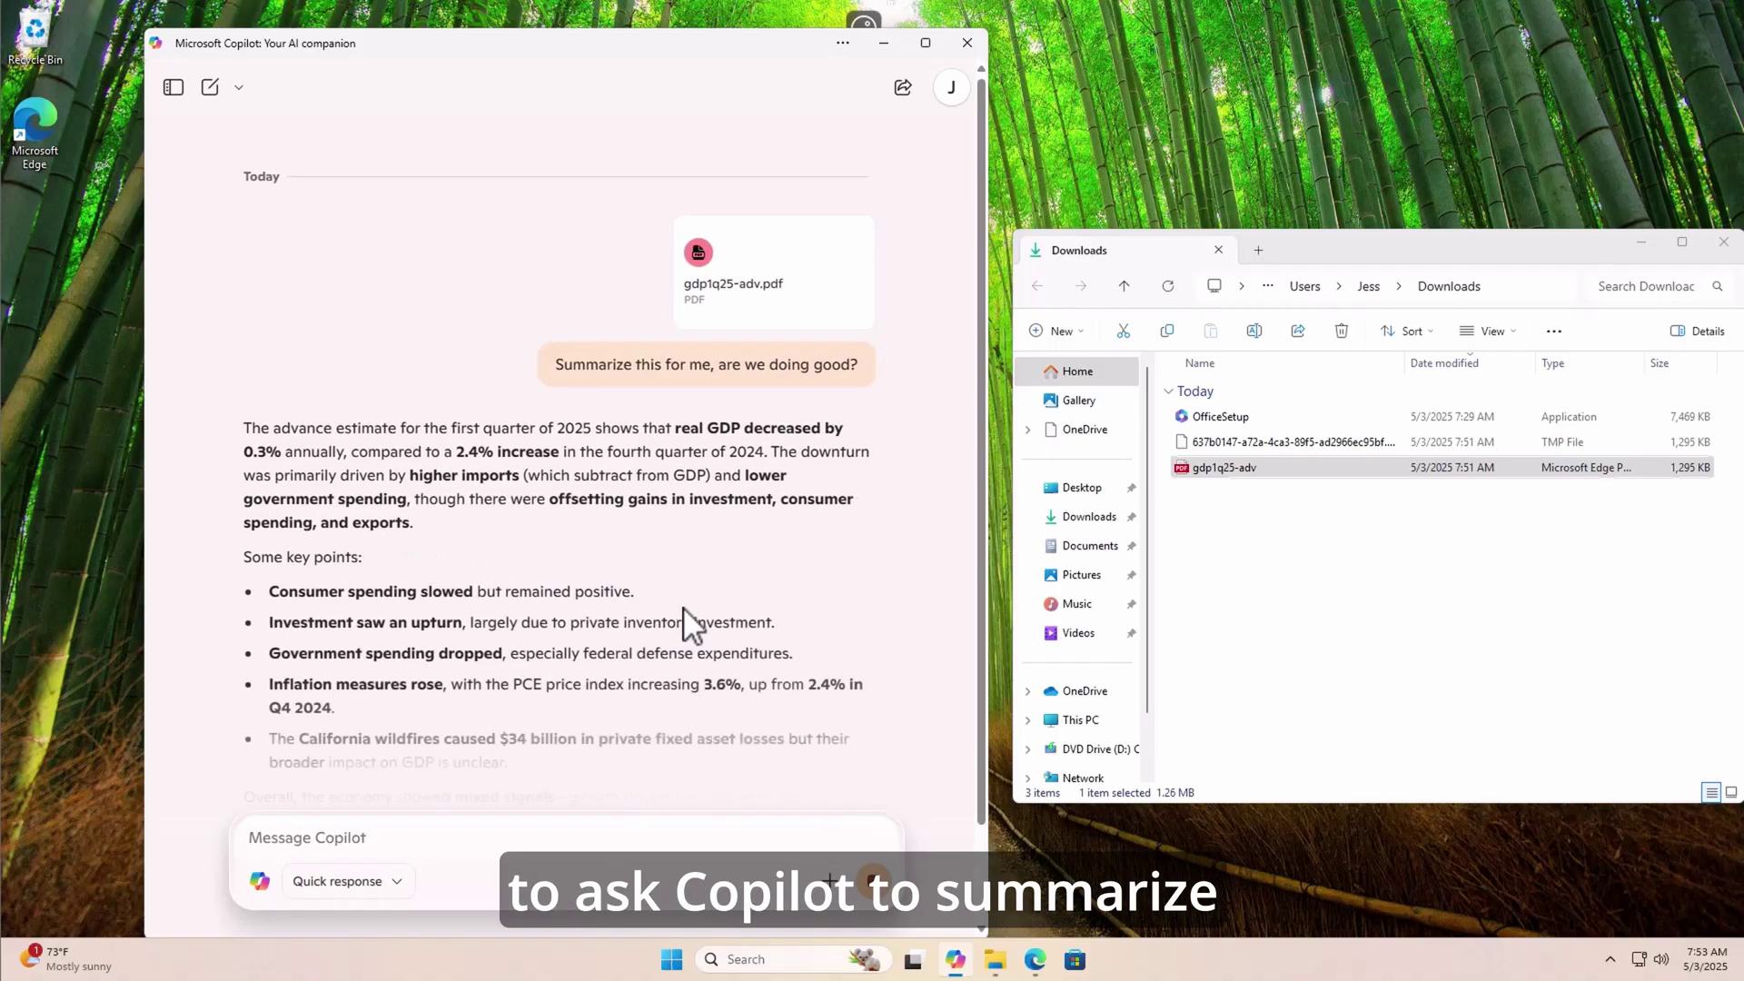
- Read through the Q1 2025 GDP summary and begin a follow-up 'can you make this'
scroll(736, 551, down, 1)
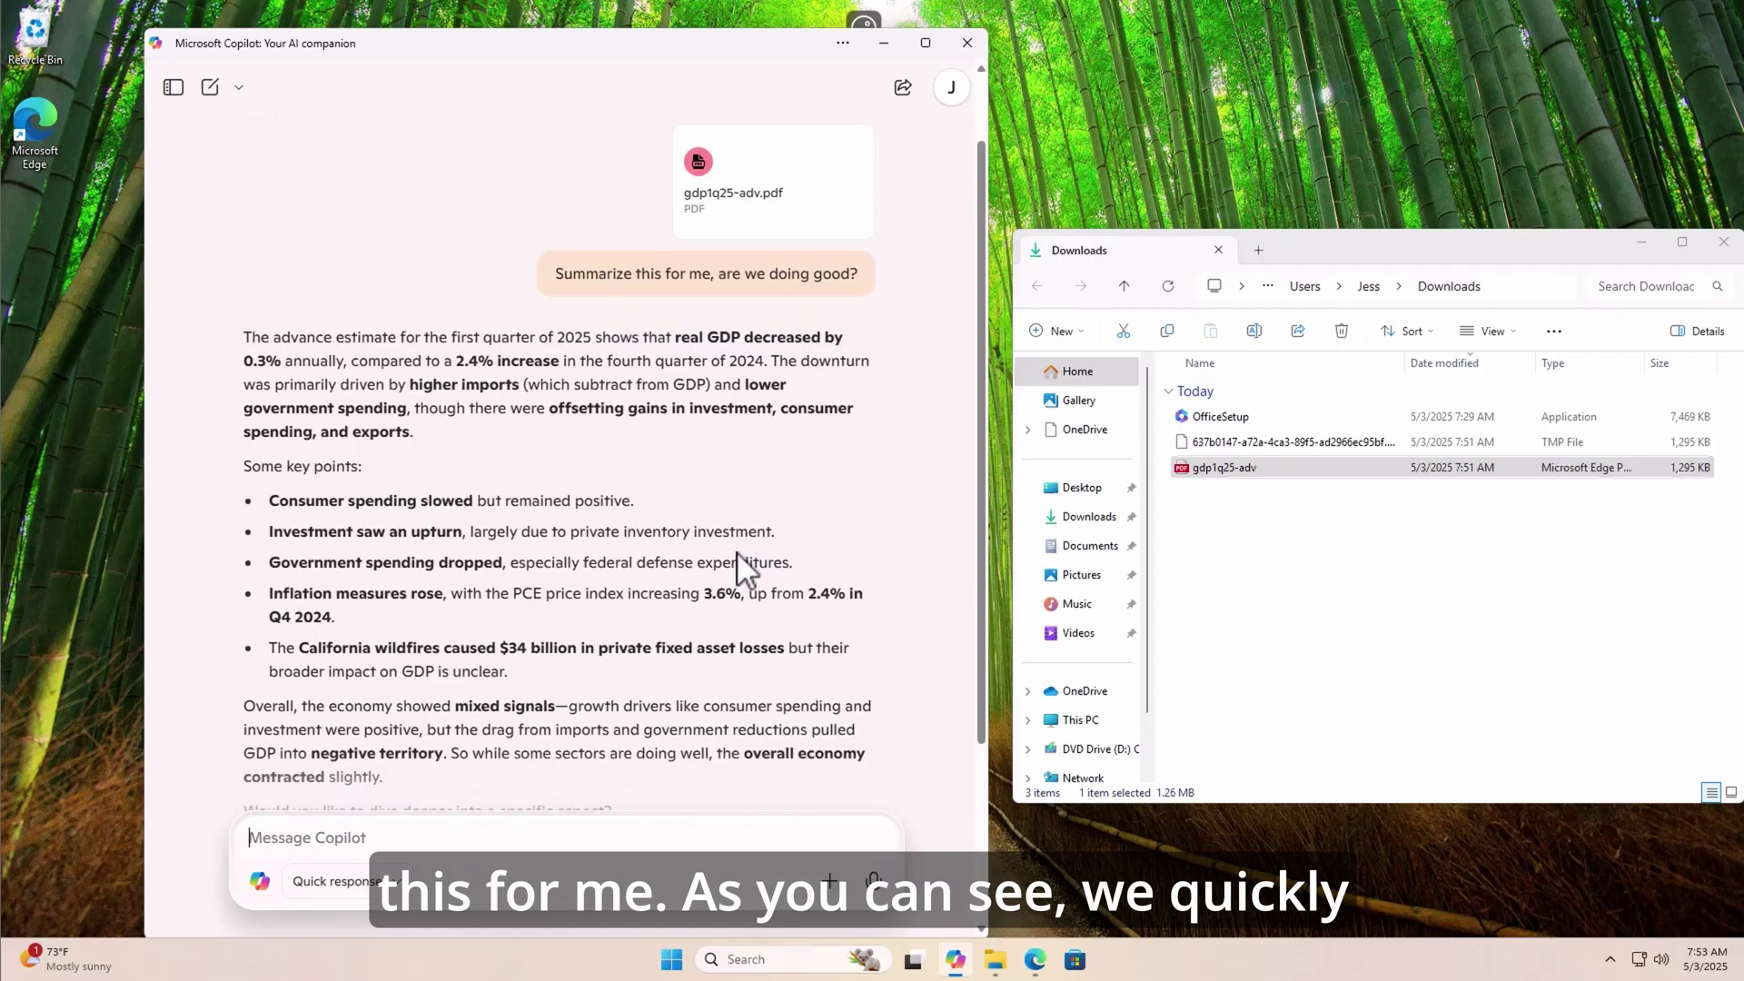
scroll(739, 563, down, 1)
drag(444, 270, 627, 281)
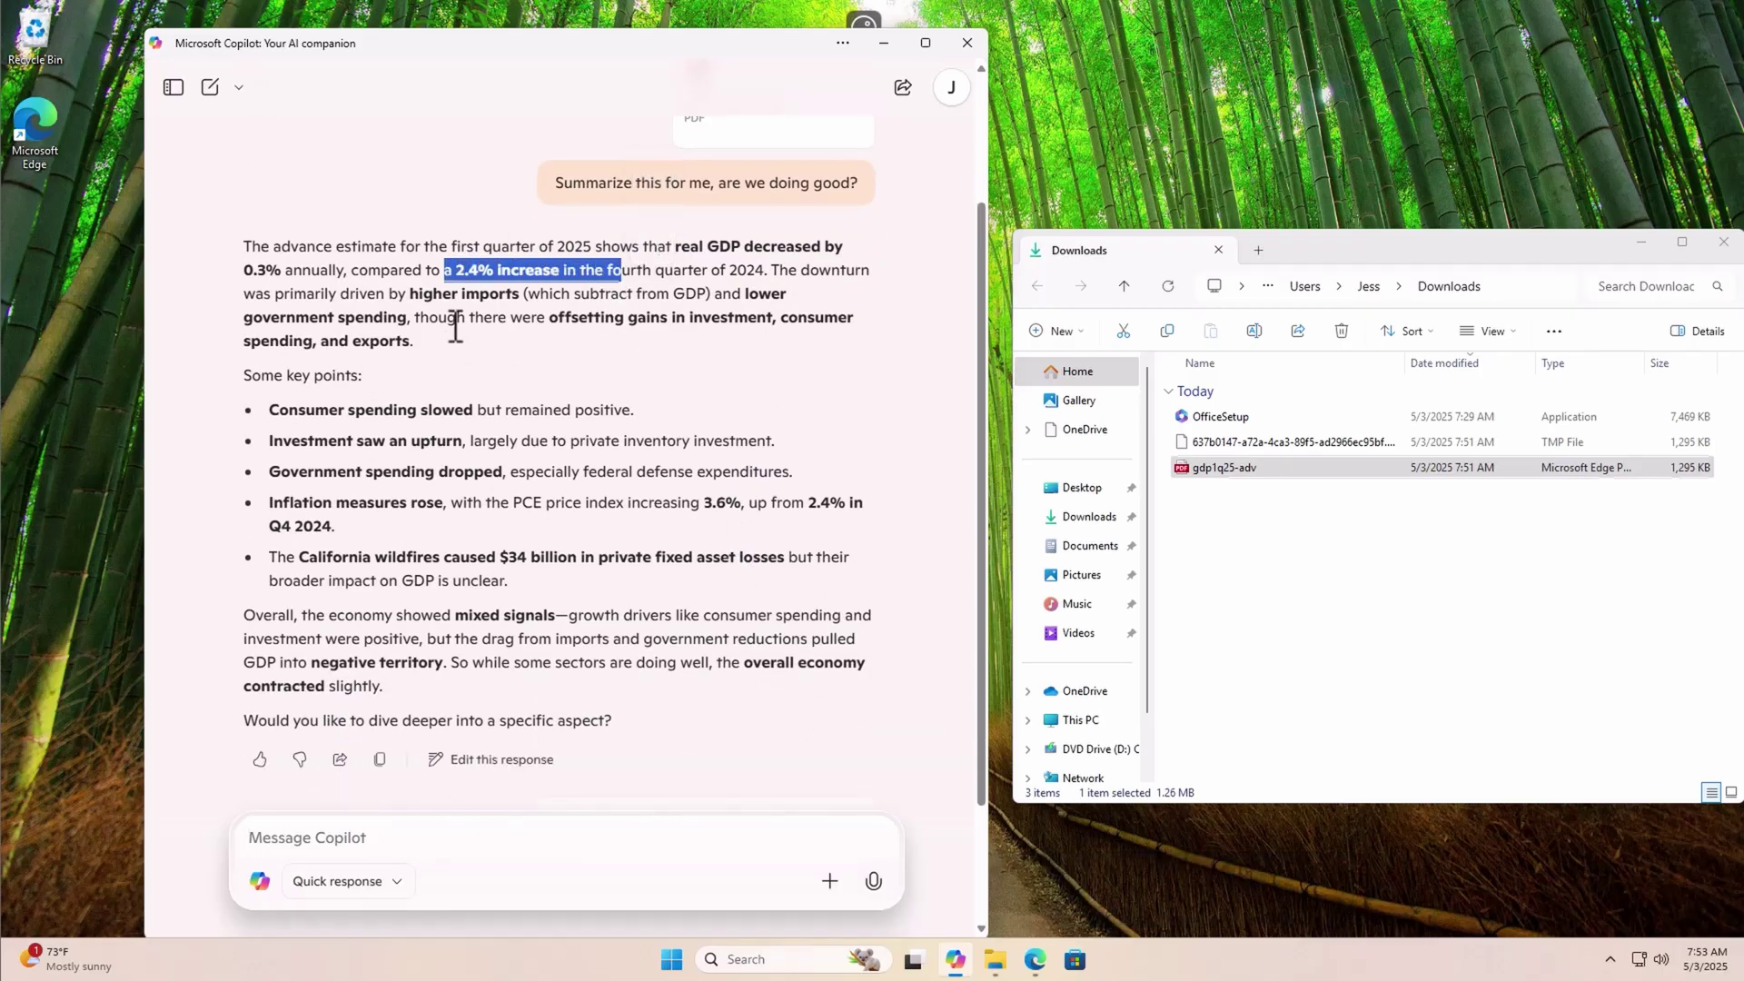
click(416, 295)
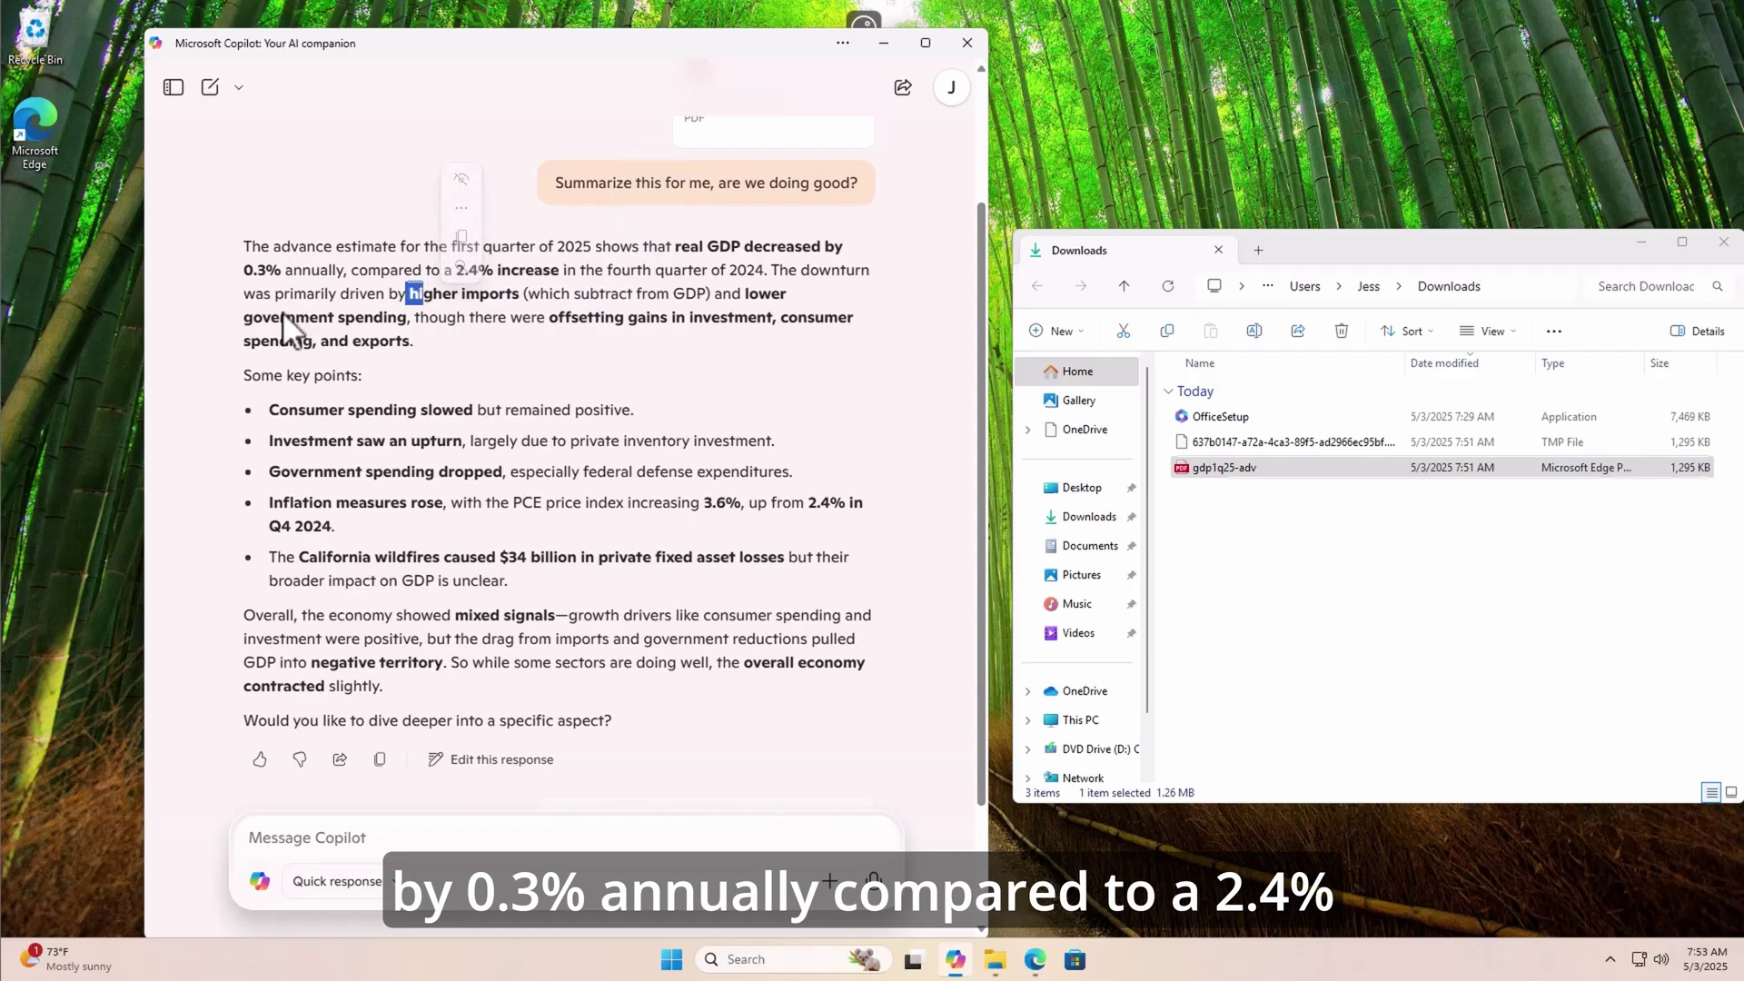
scroll(515, 409, down, 1)
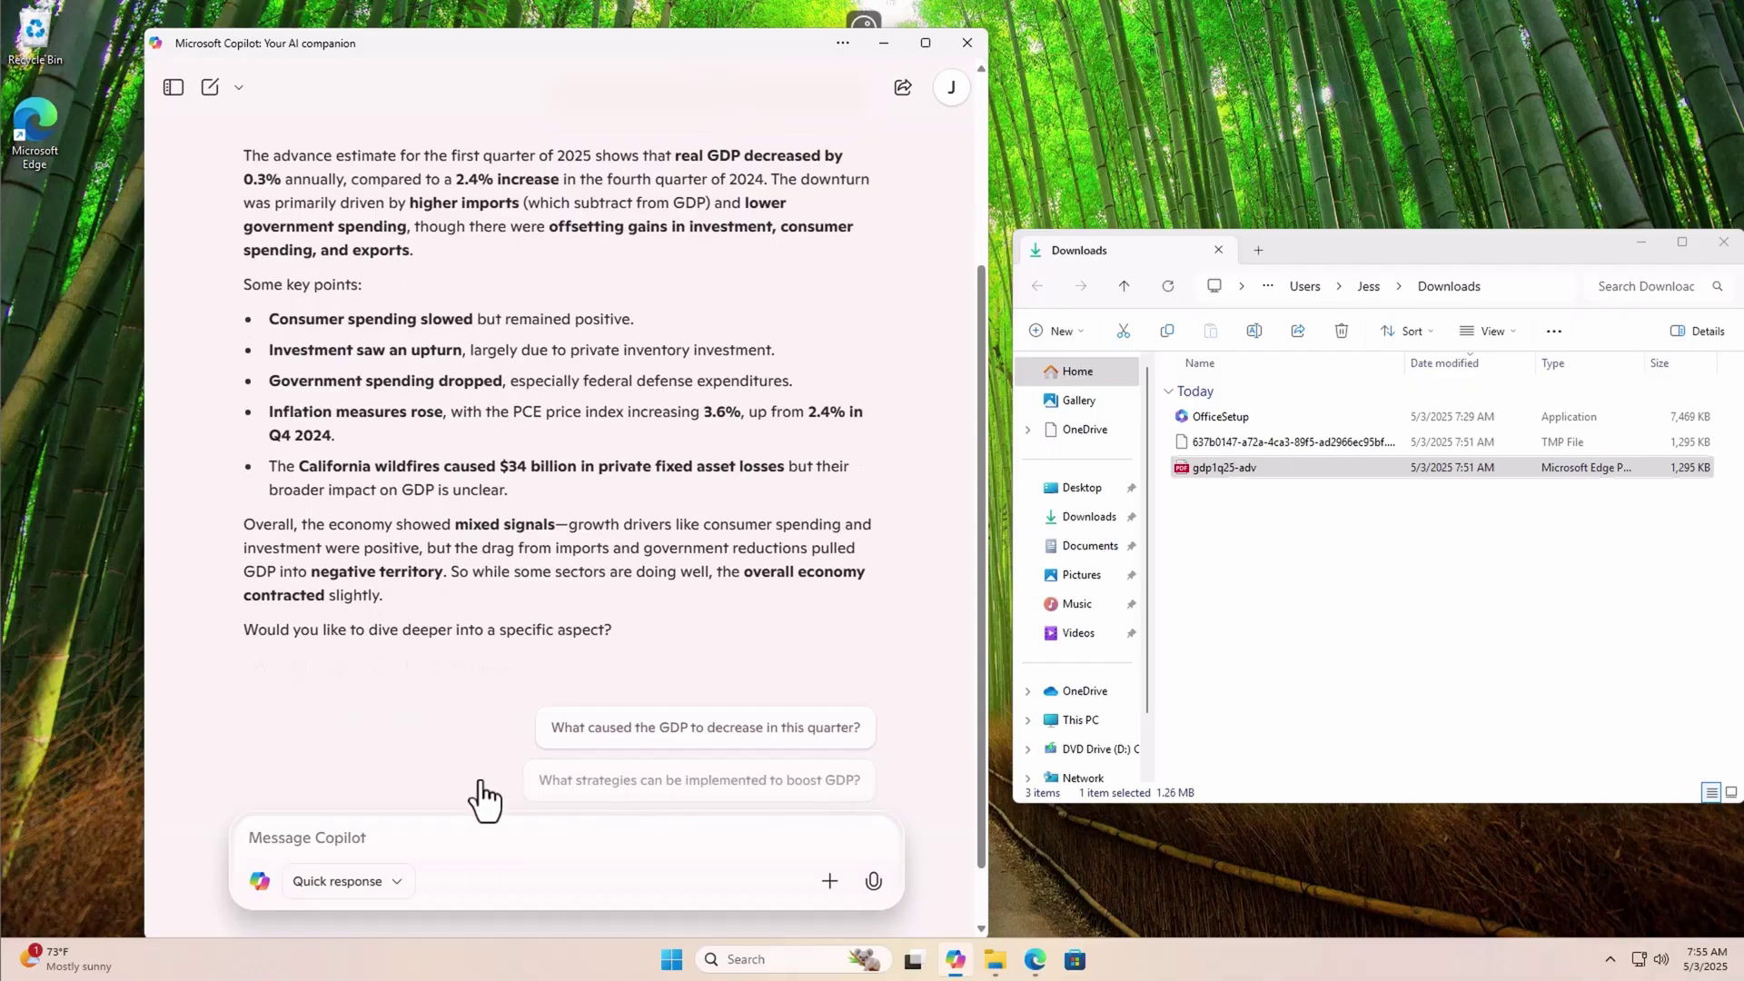
click(397, 843)
text(c)
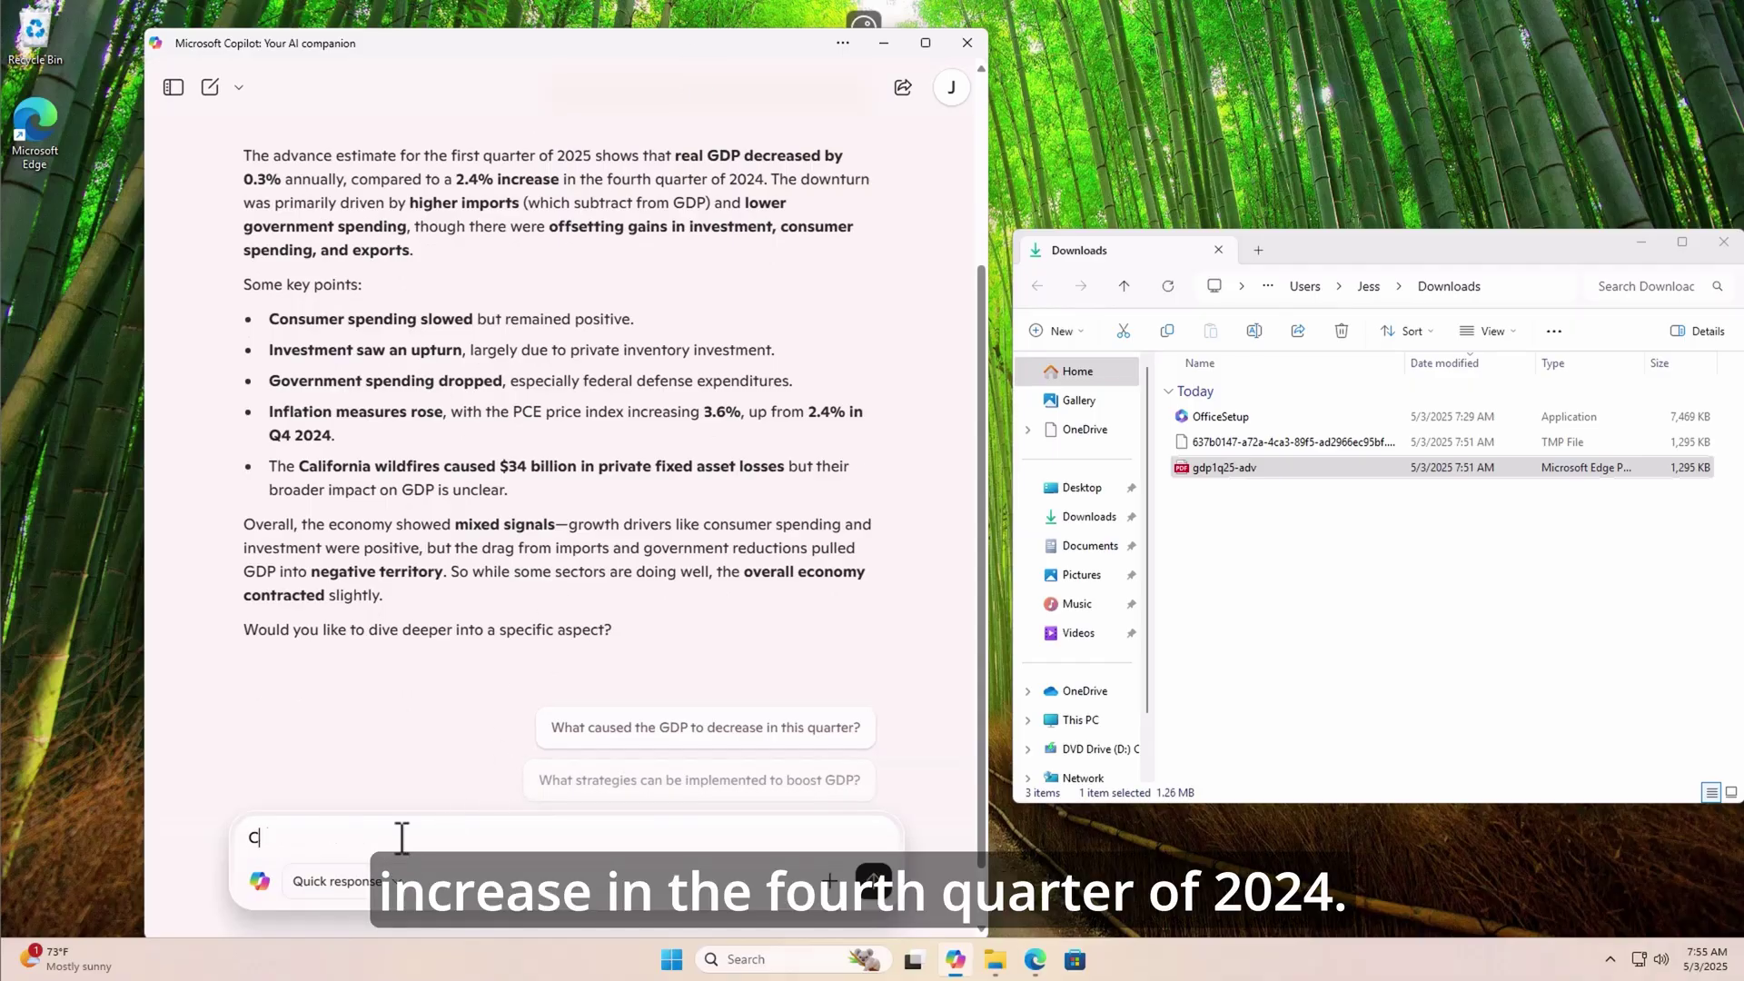
text(an you make this sum)
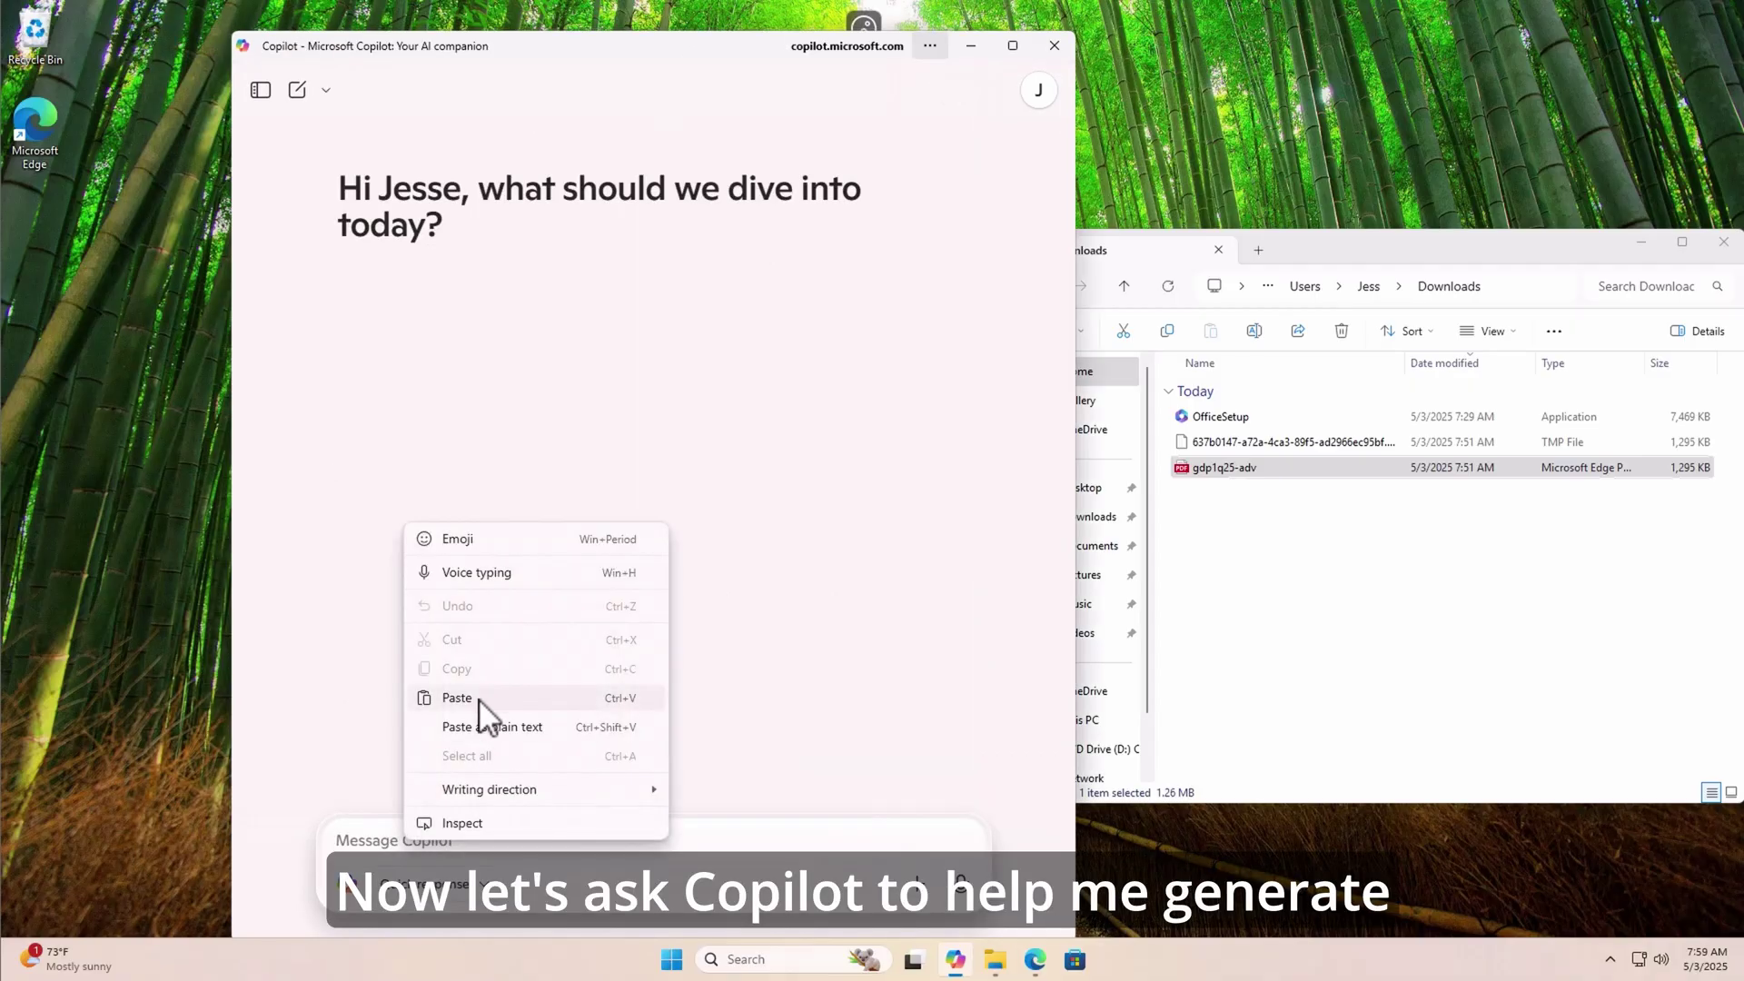
- Have Copilot generate an ULTRATEC tech reviews logo and download the image
click(468, 698)
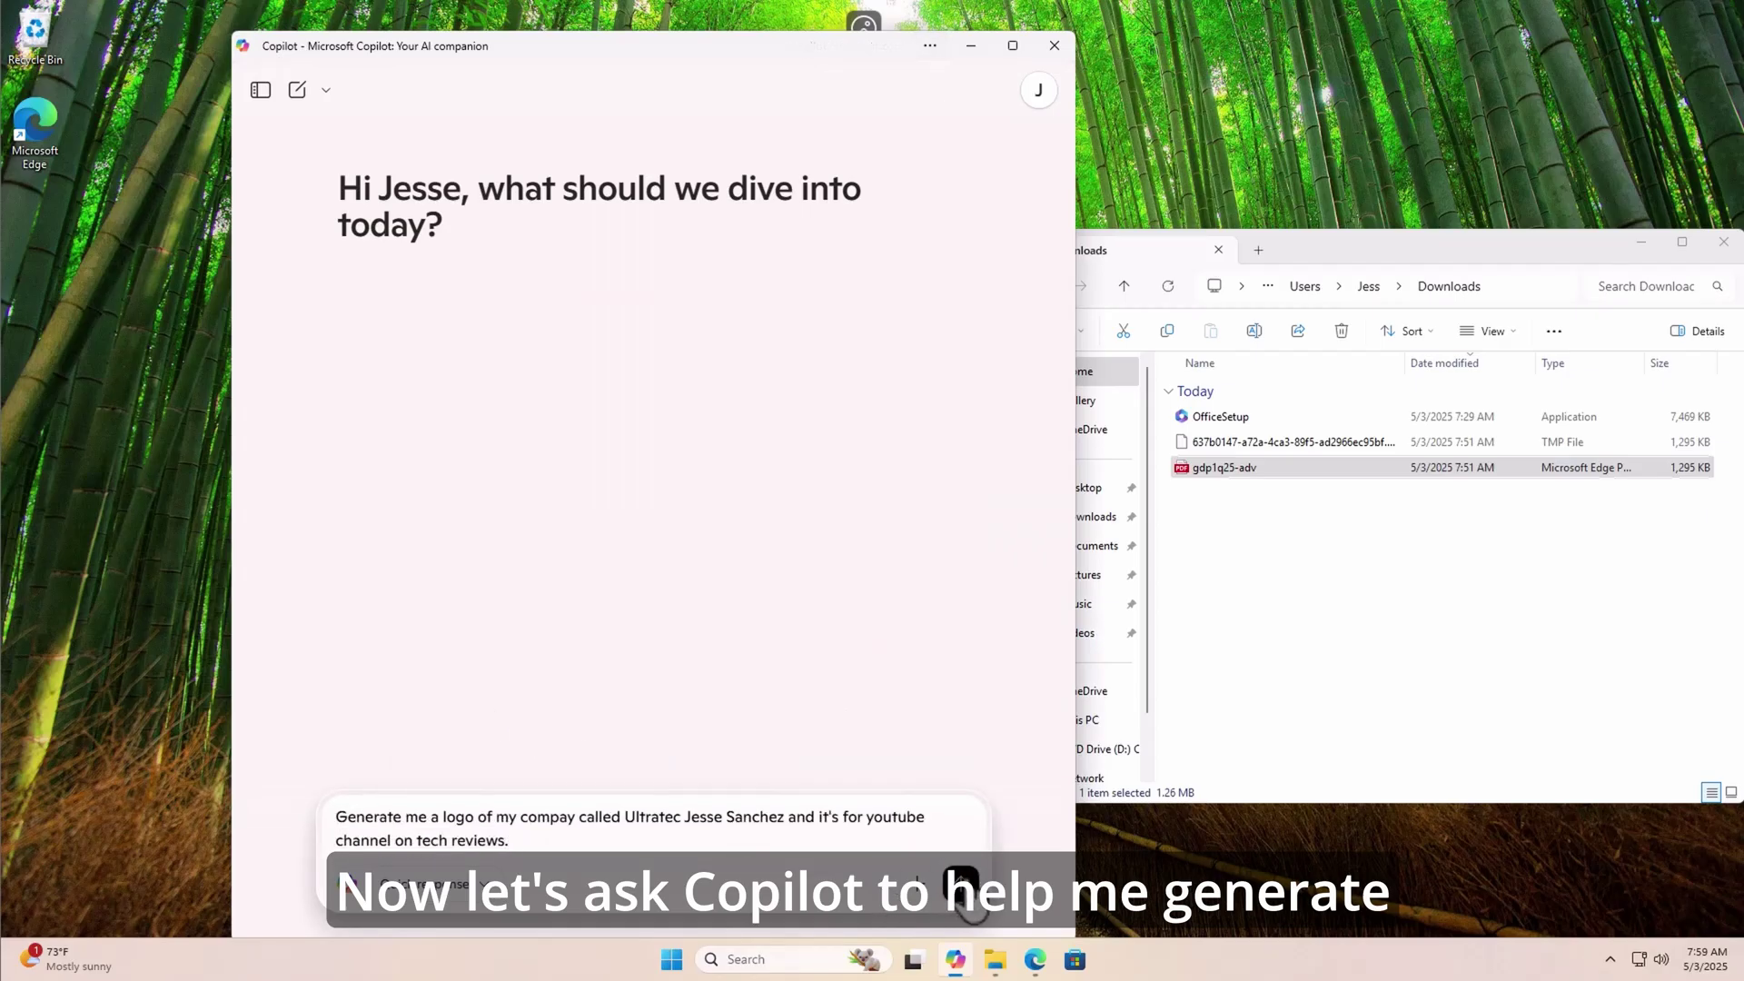
click(963, 883)
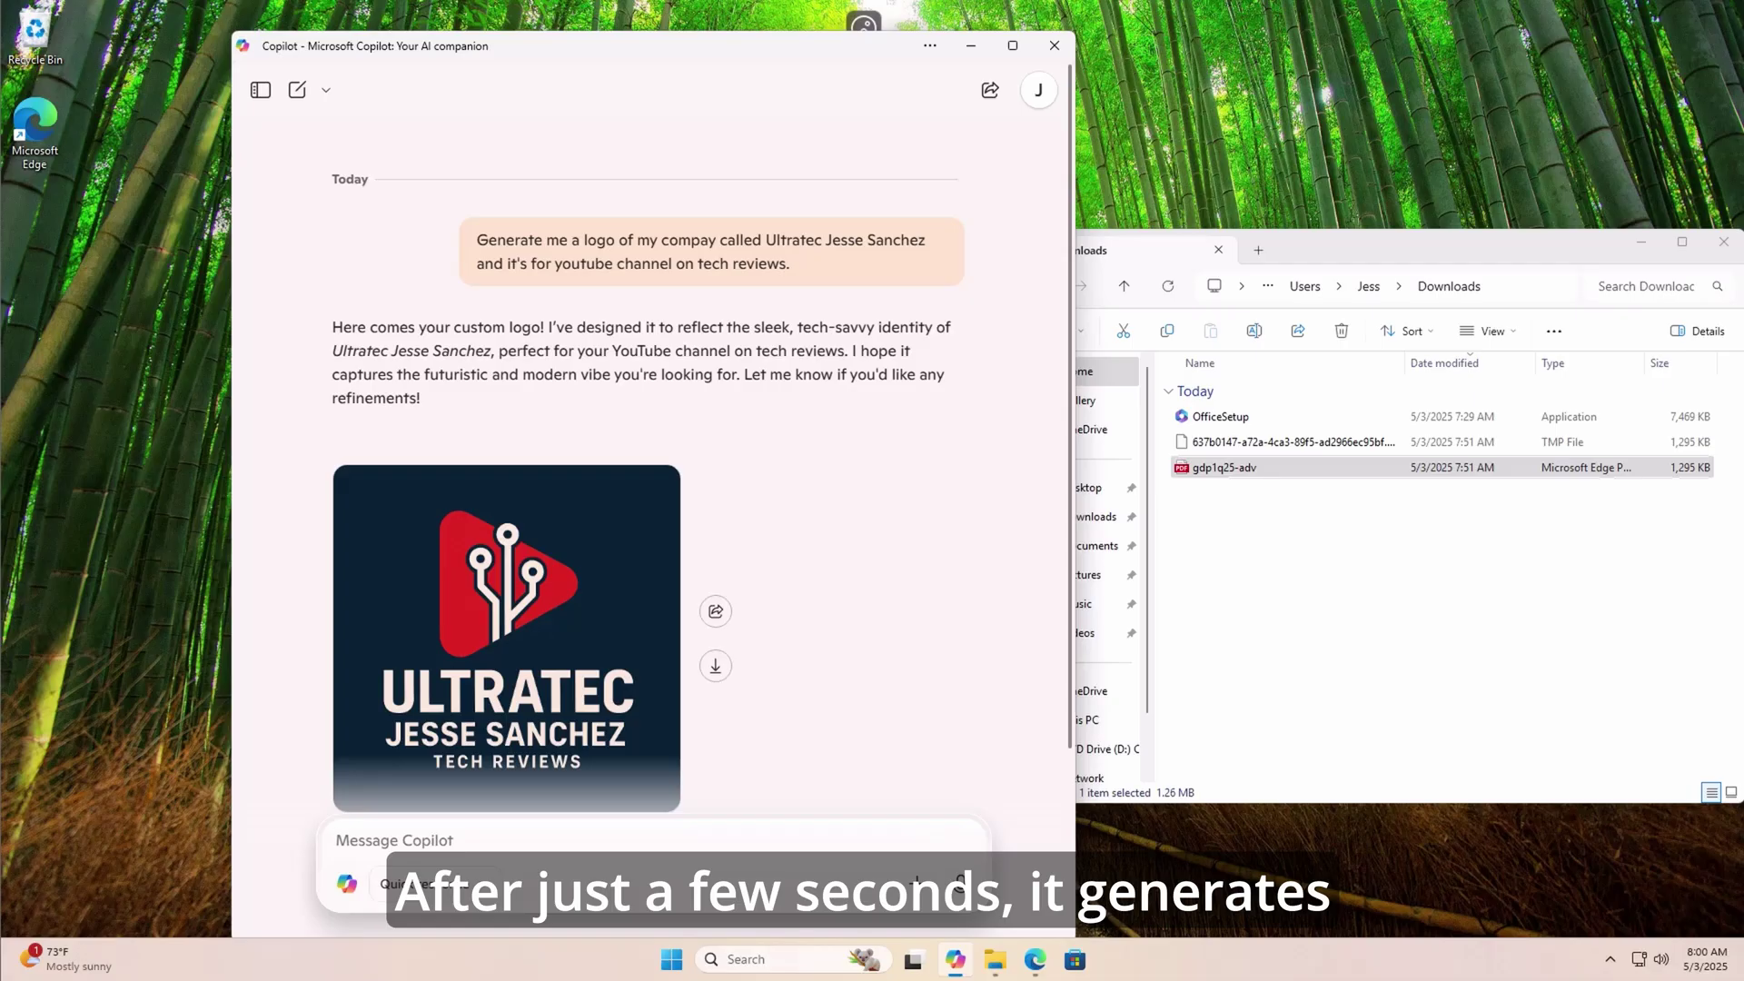
click(715, 666)
- Open the downloaded logo PNG in Photos and dismiss the update promotion
click(1253, 493)
double_click(1254, 493)
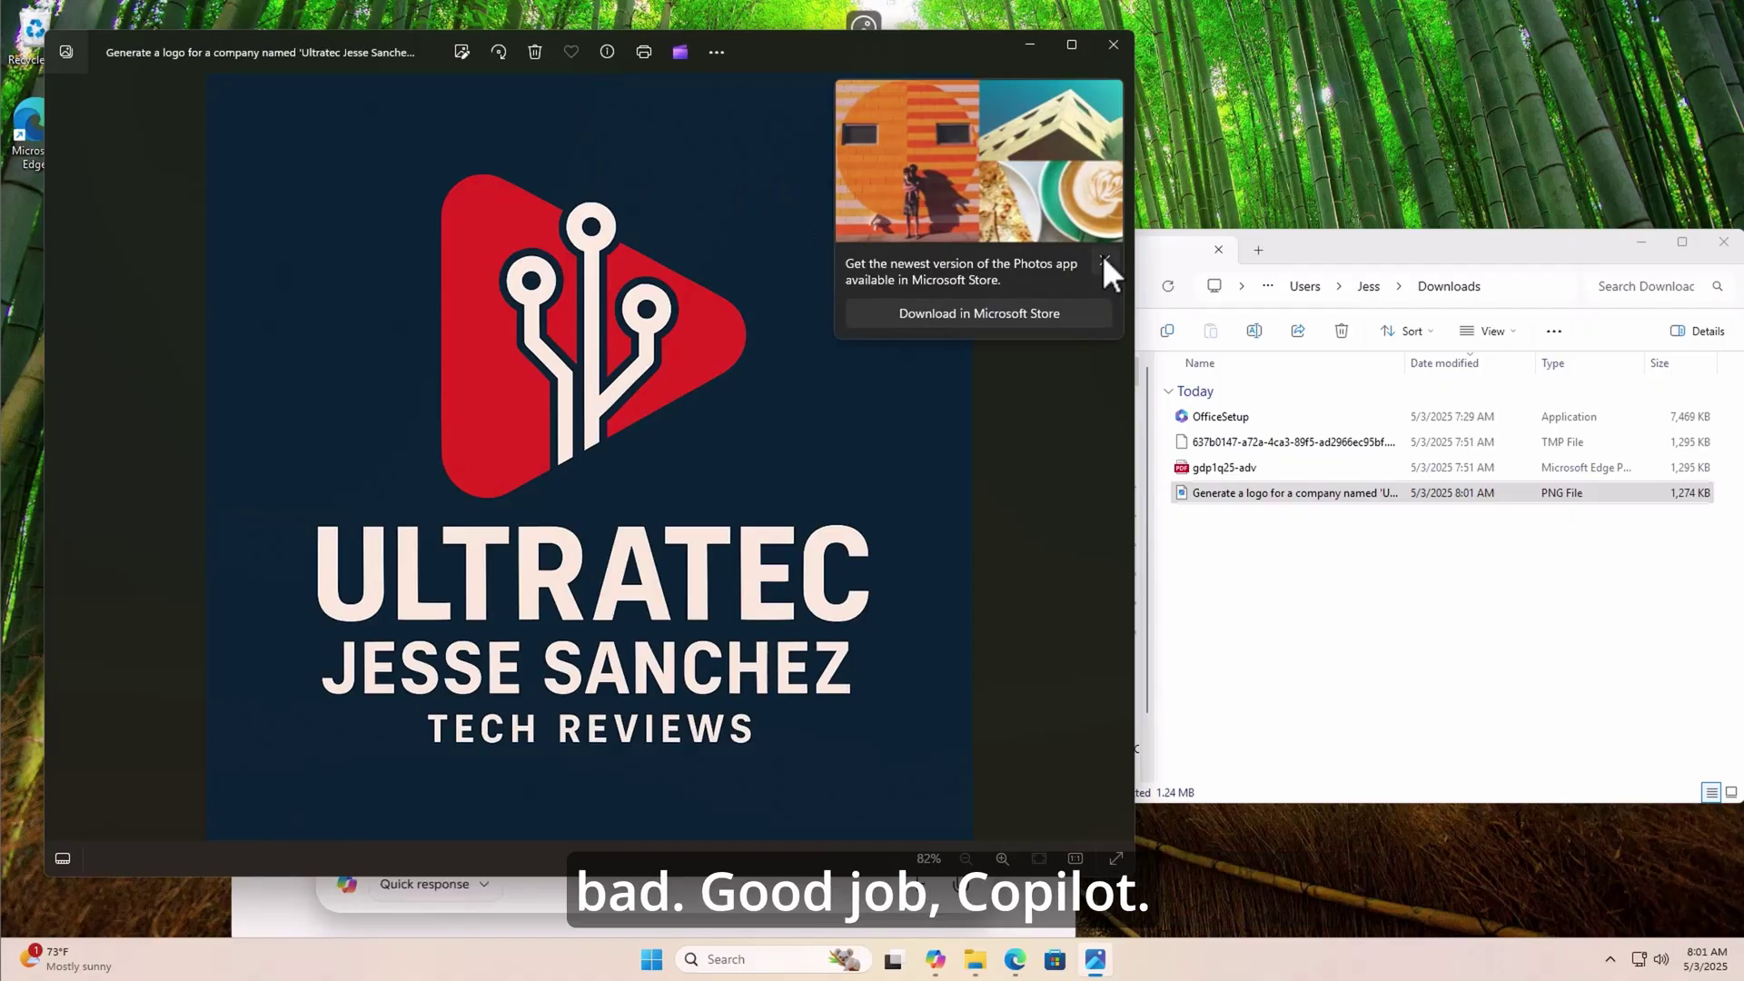
click(1104, 261)
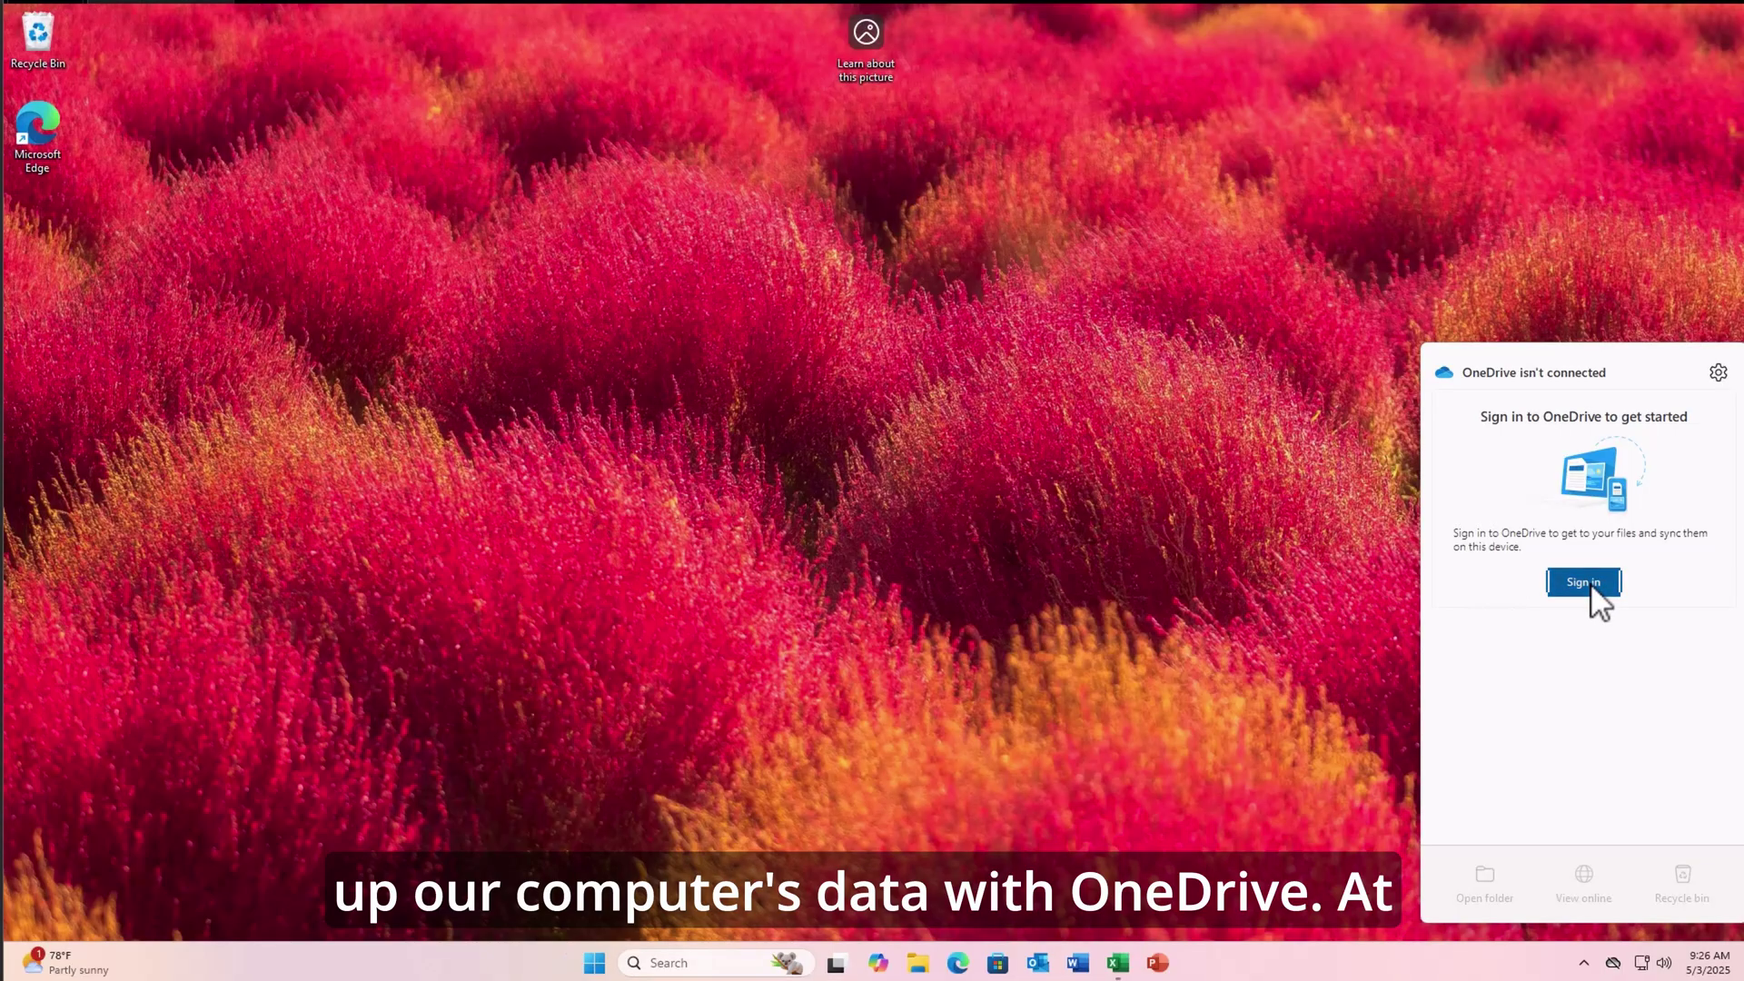
- Sign in to OneDrive, keep the default folder, and back up Documents, Pictures and Desktop
click(1591, 588)
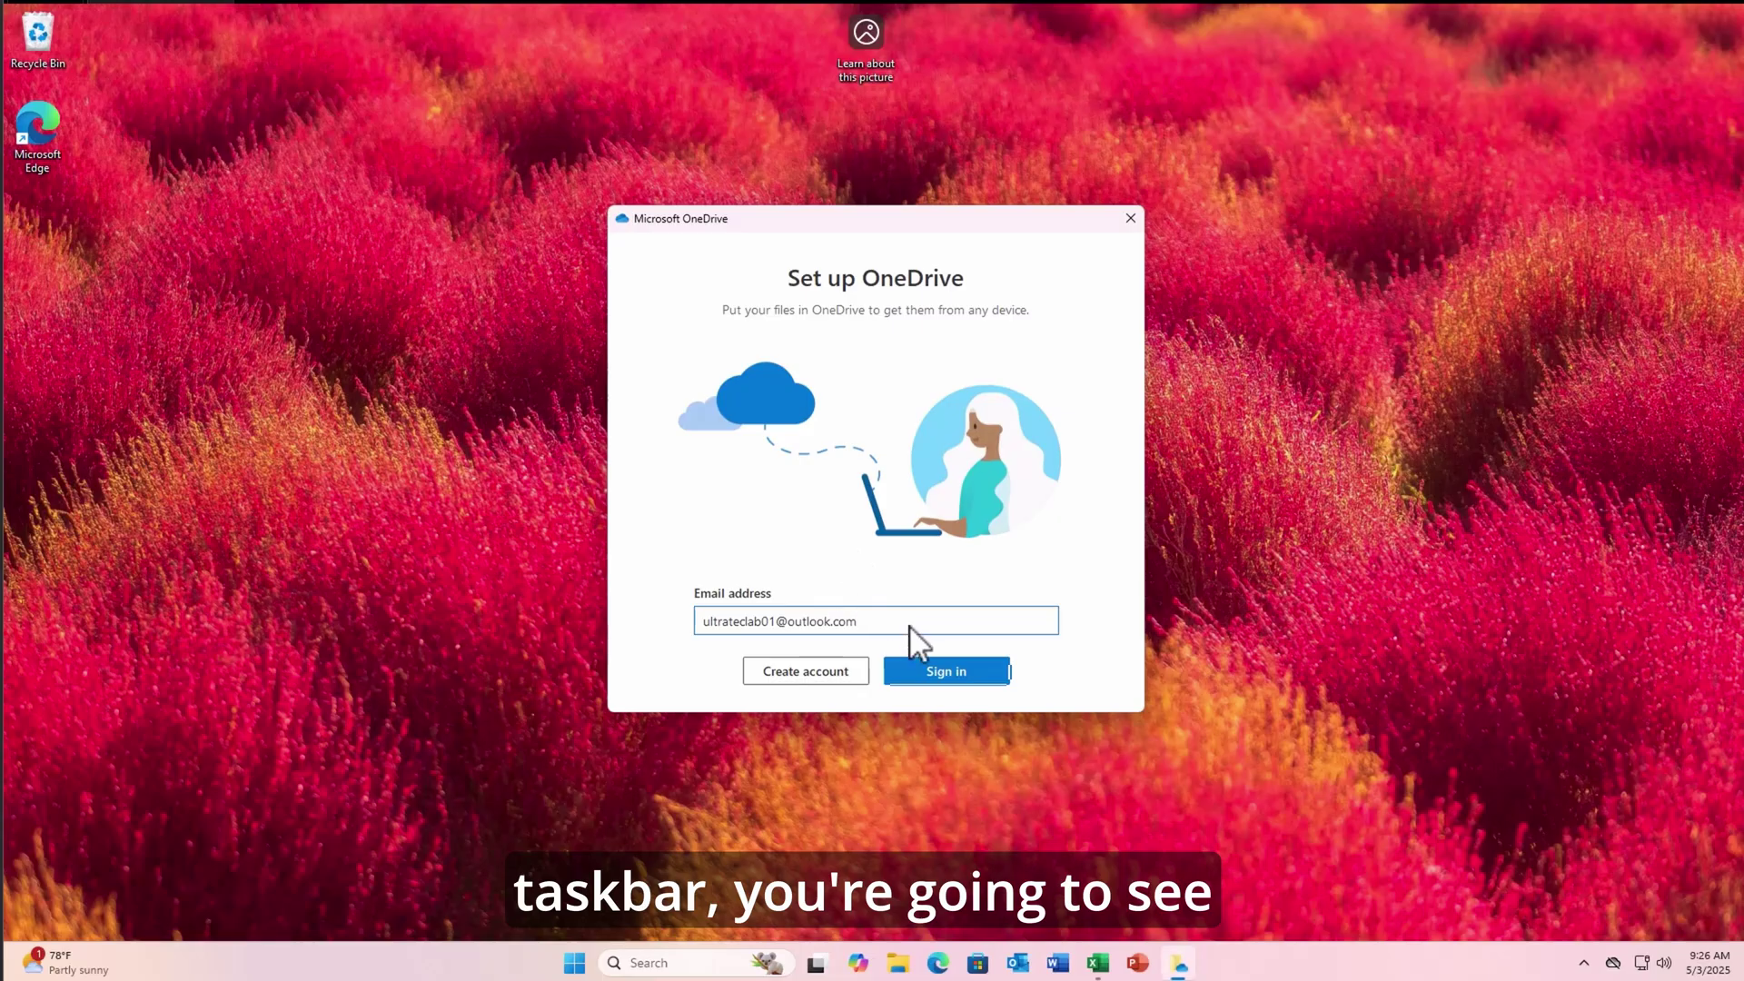
click(945, 679)
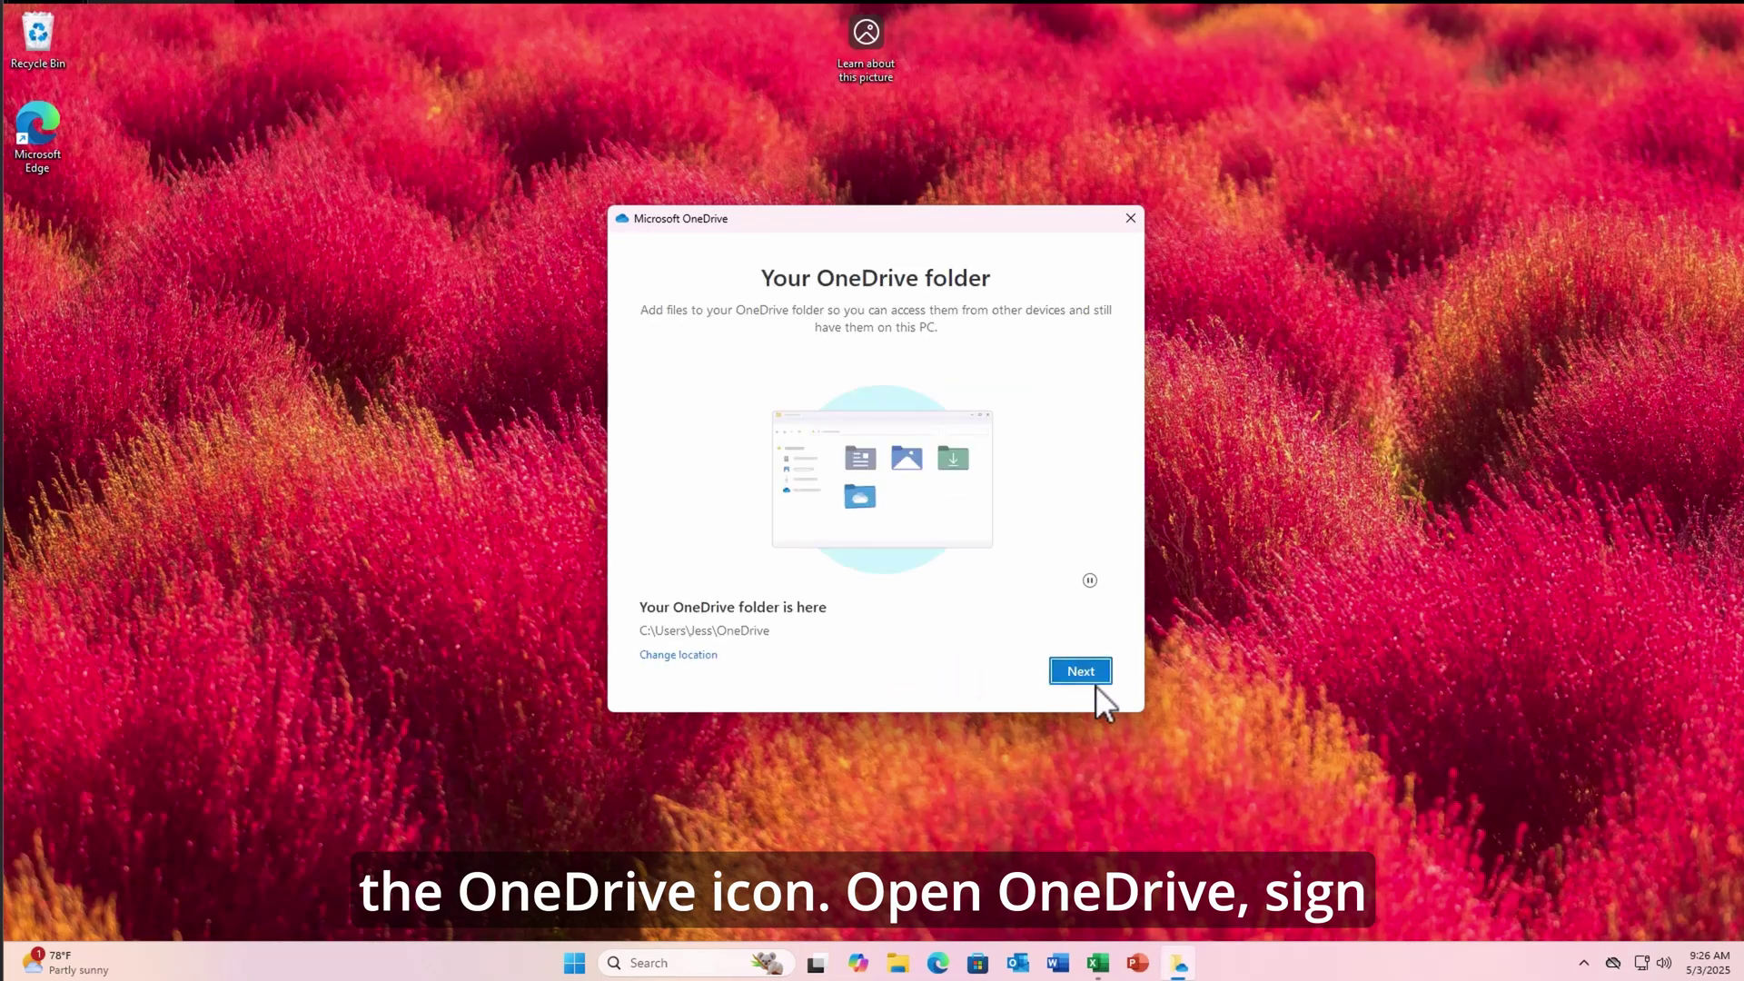
click(1084, 672)
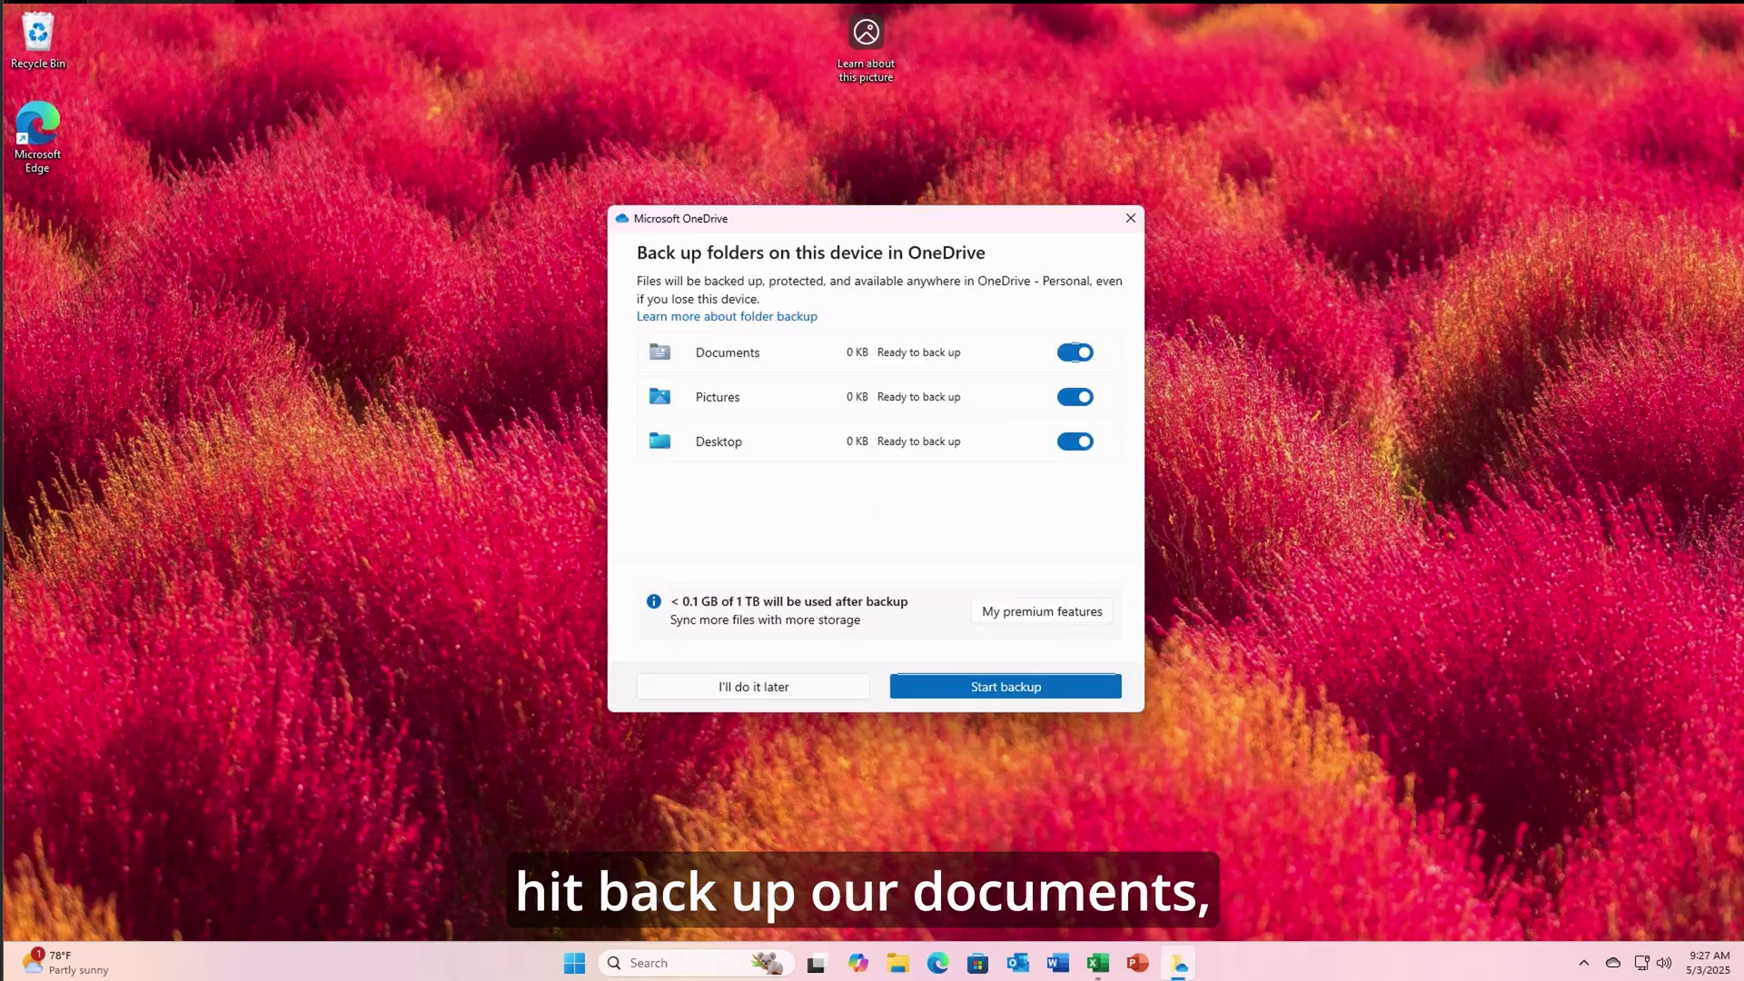
click(1015, 694)
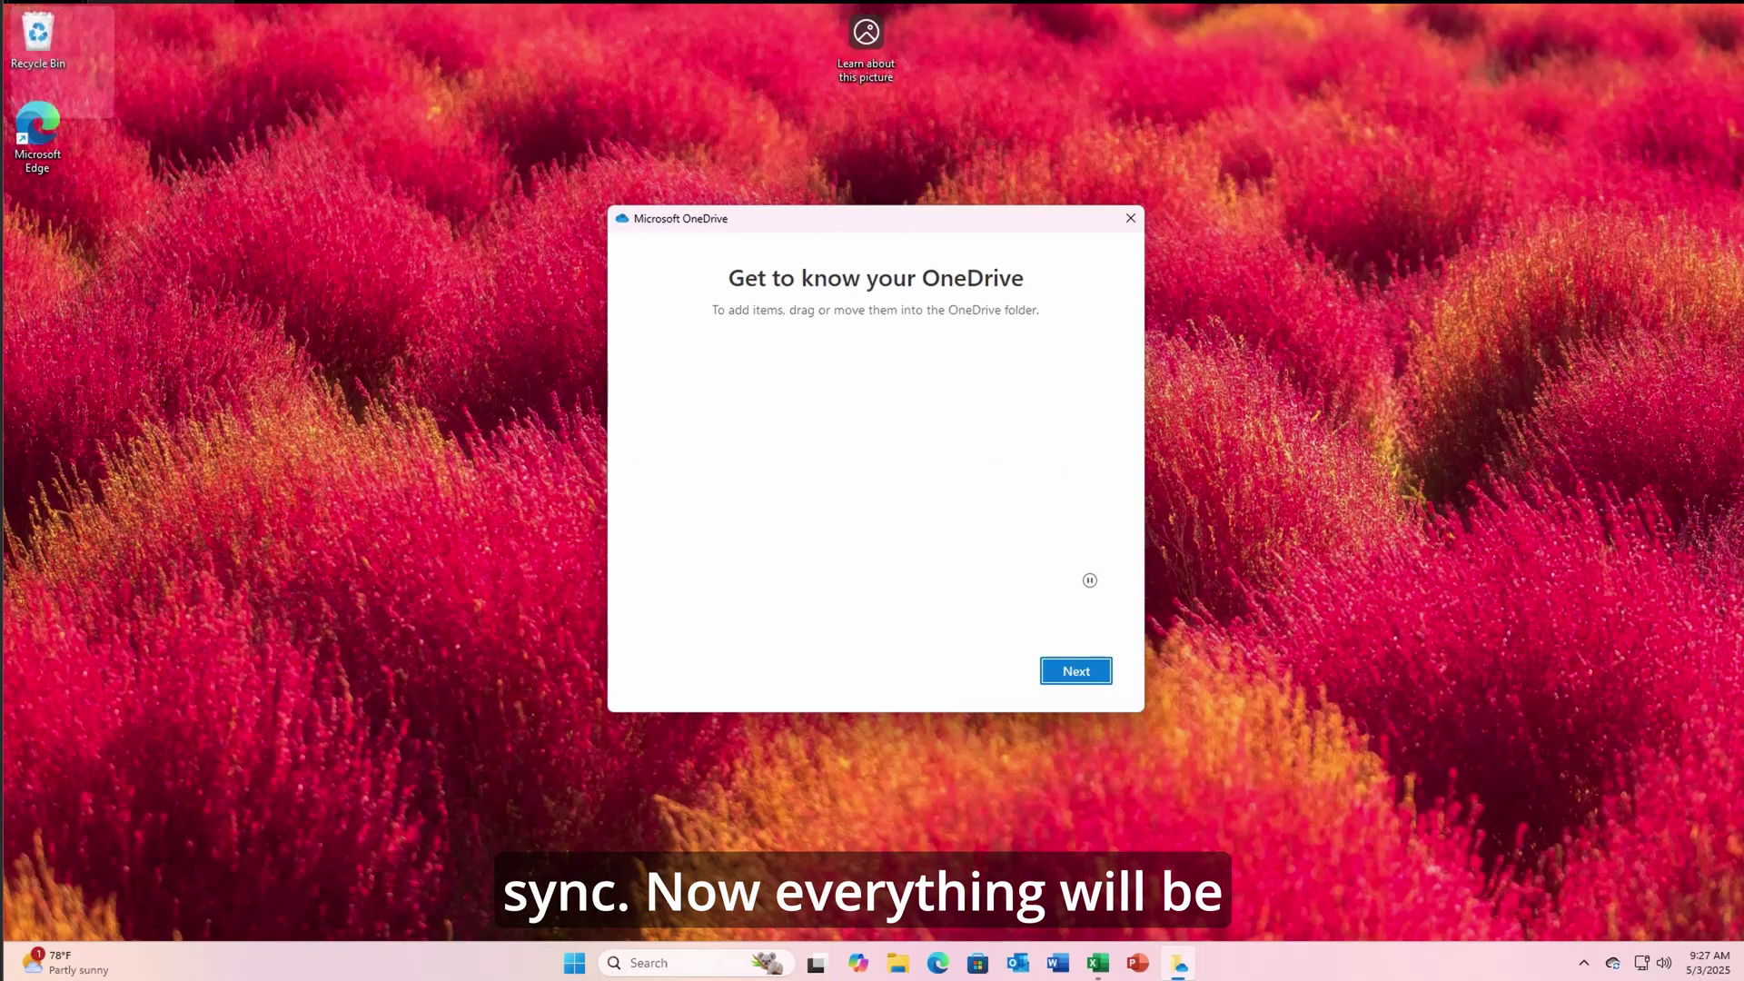
- Skip through the OneDrive introductions and mobile app offer, then finish setup
click(1069, 674)
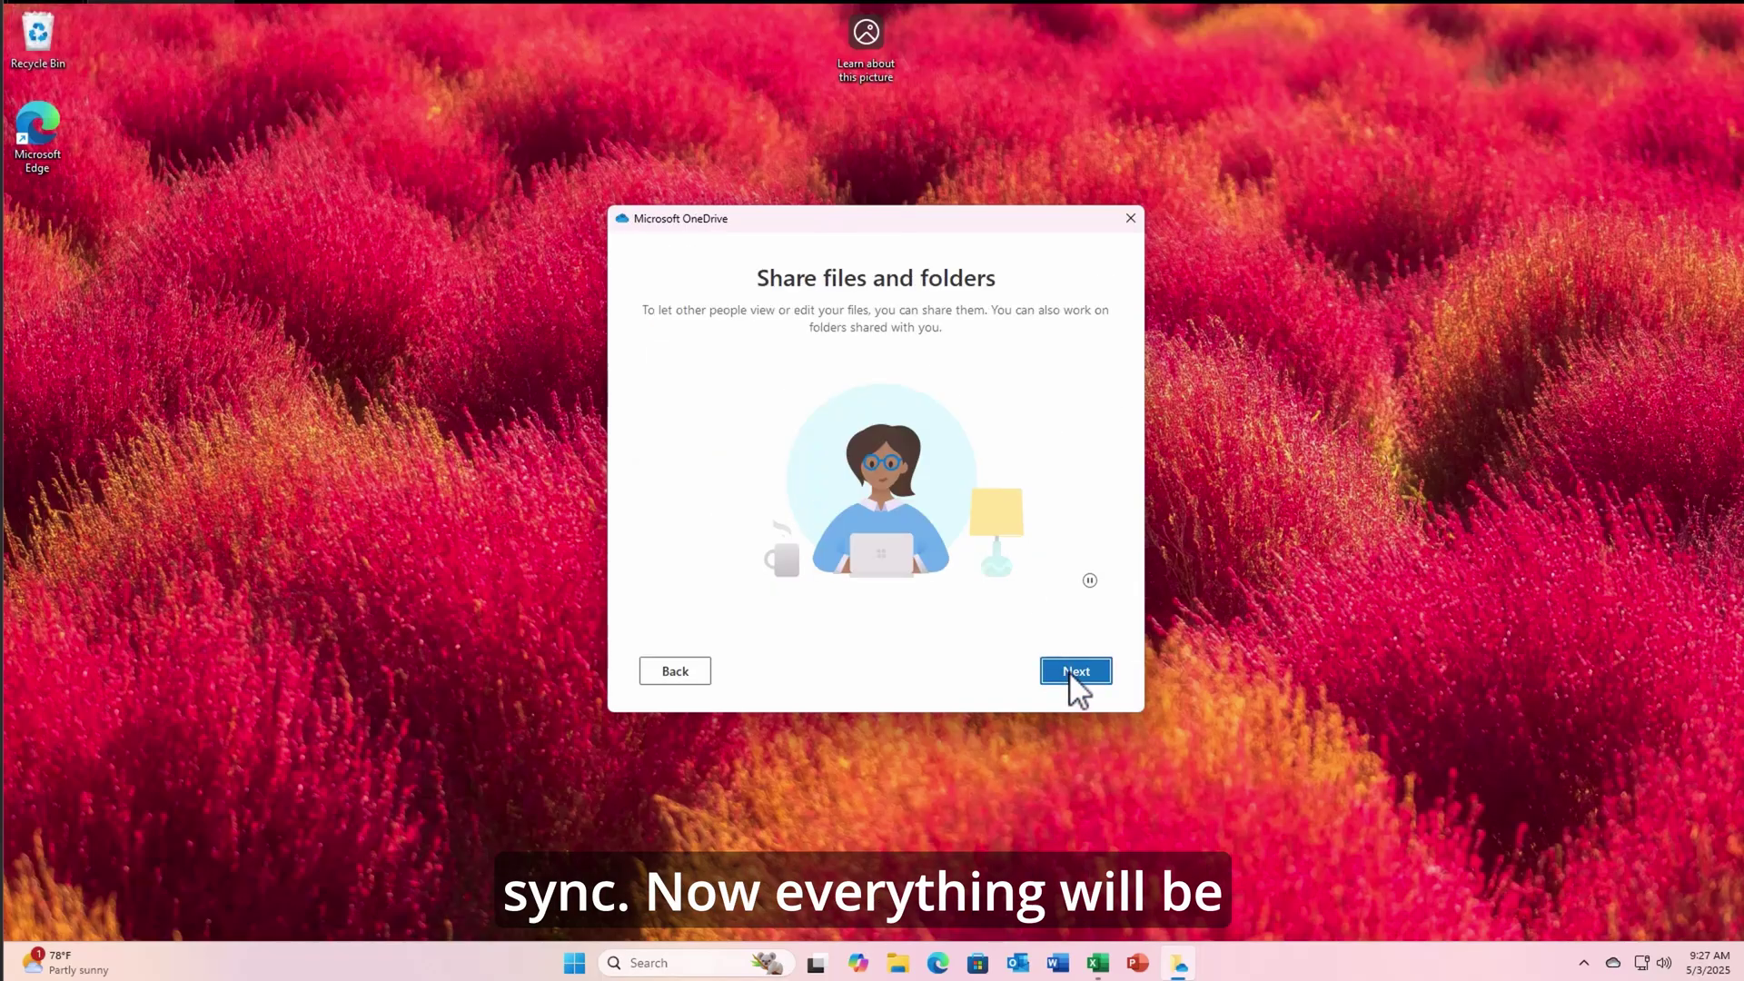
click(1070, 674)
click(1069, 676)
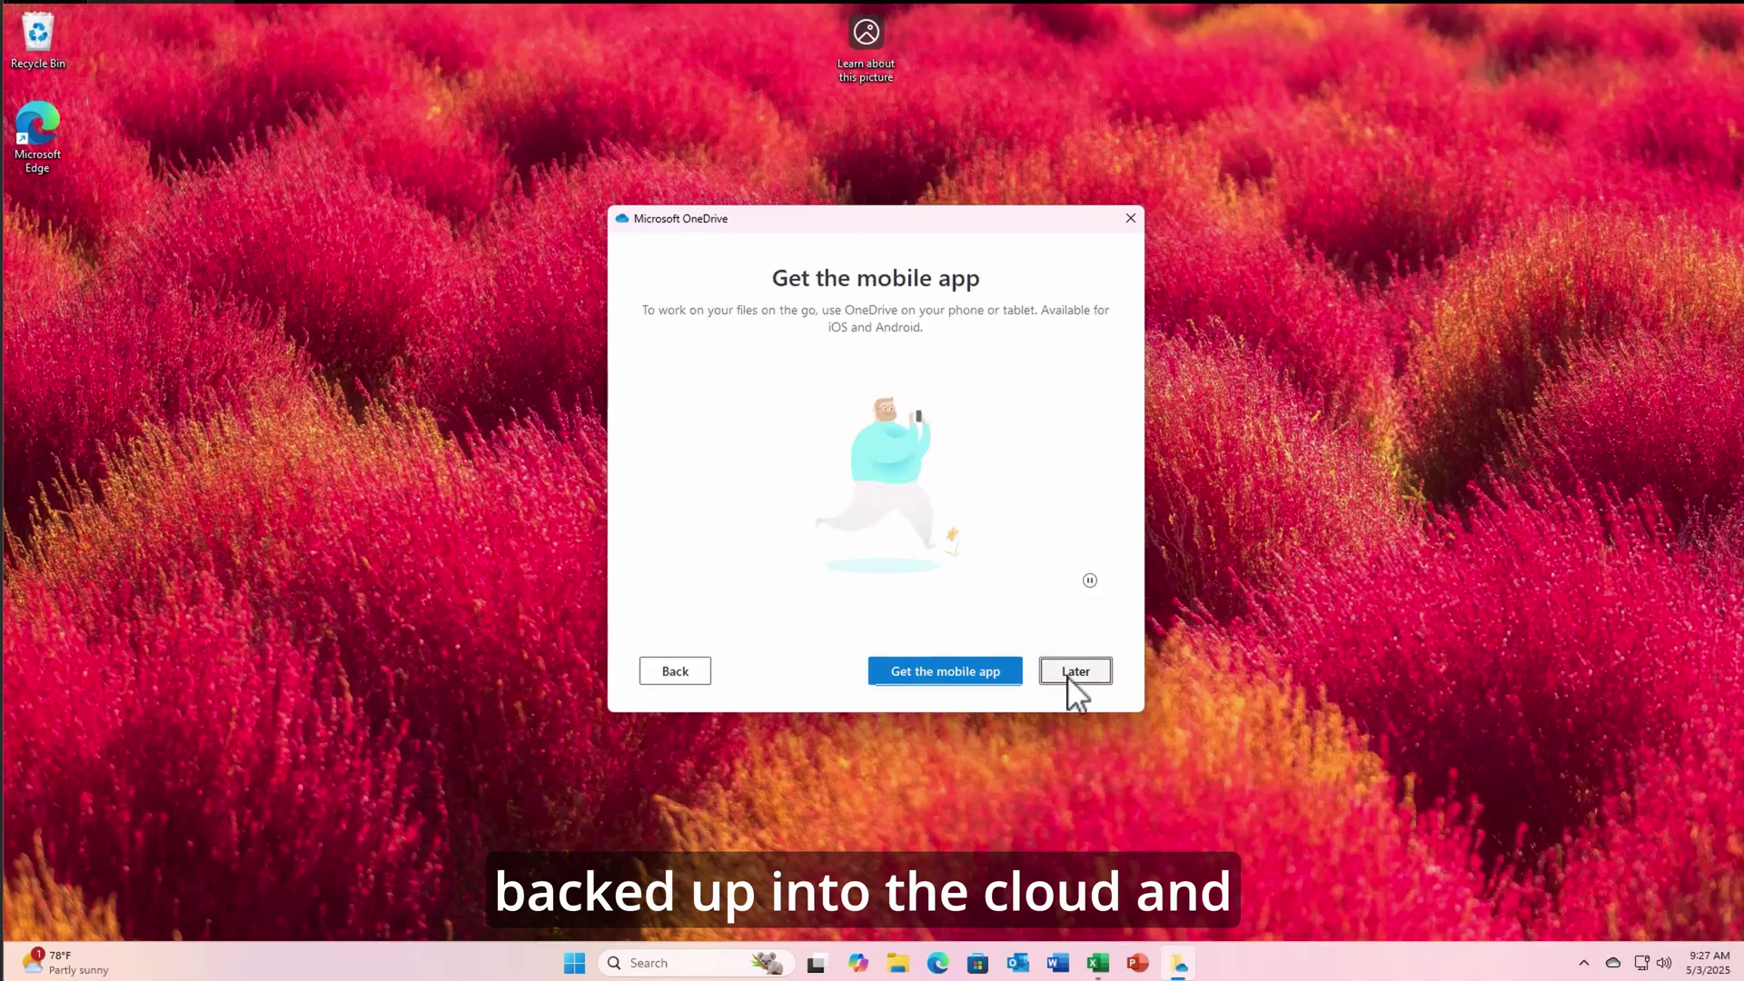
click(1069, 674)
click(1066, 674)
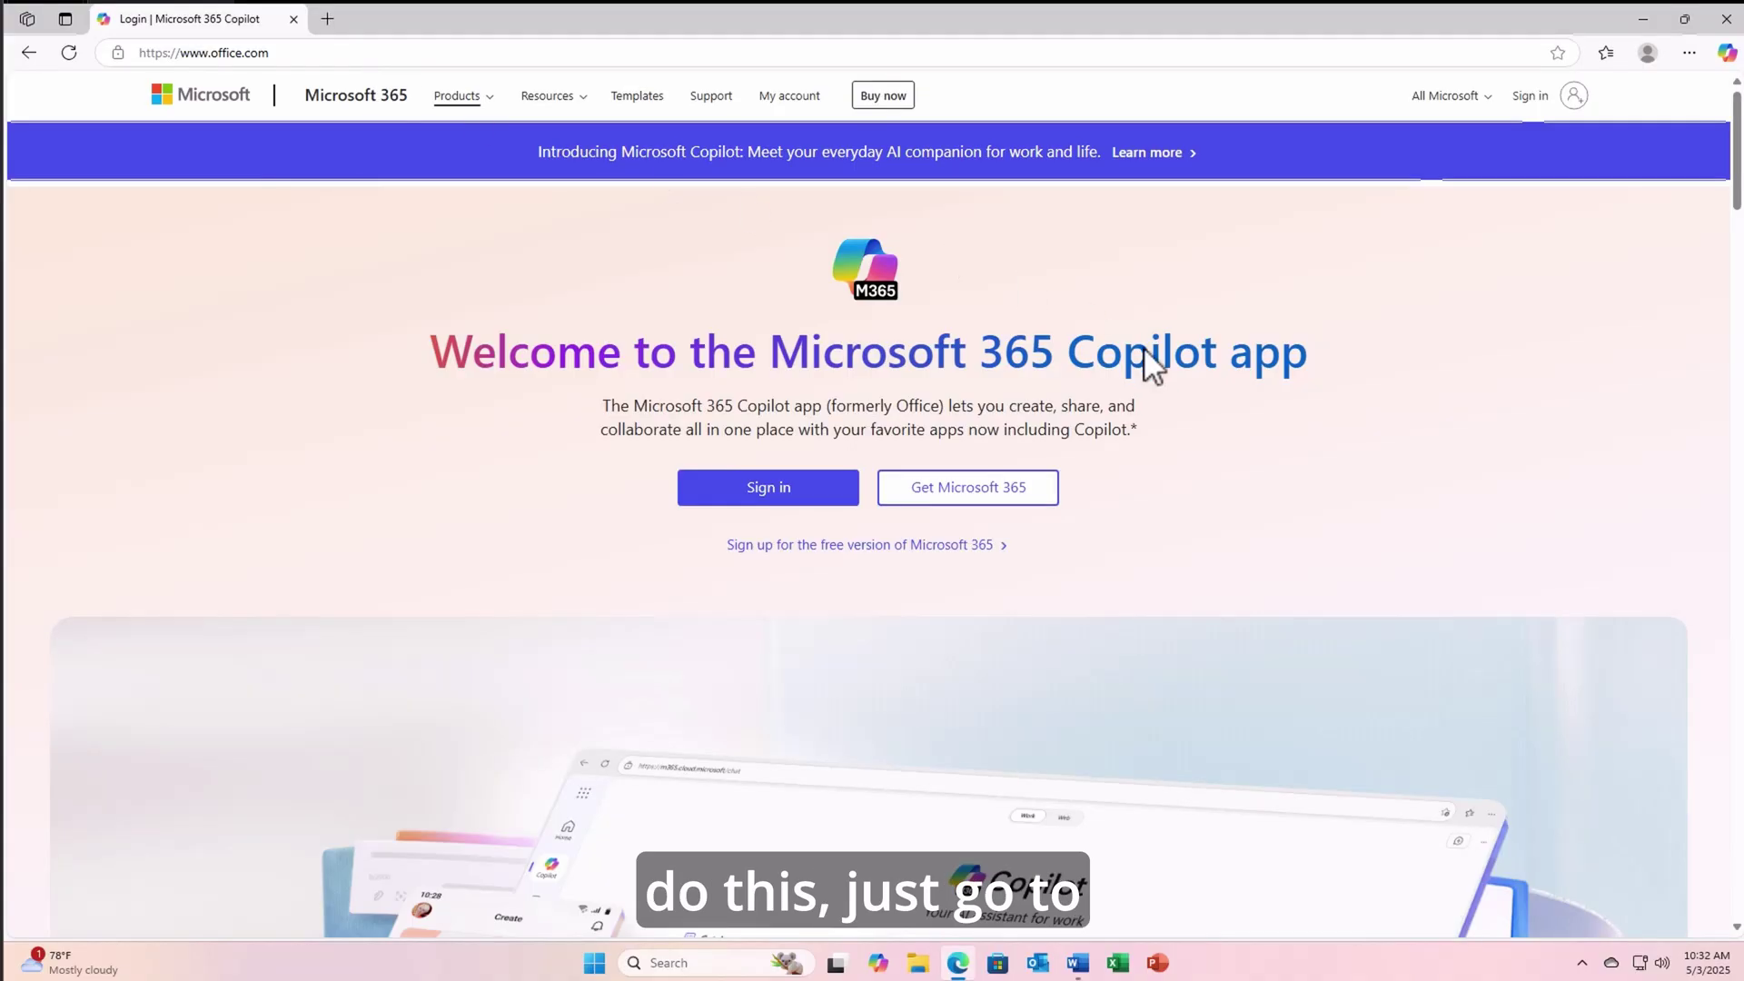
- Sign in on office.com and open OneDrive's My files, dismissing the Copilot announcement
click(738, 481)
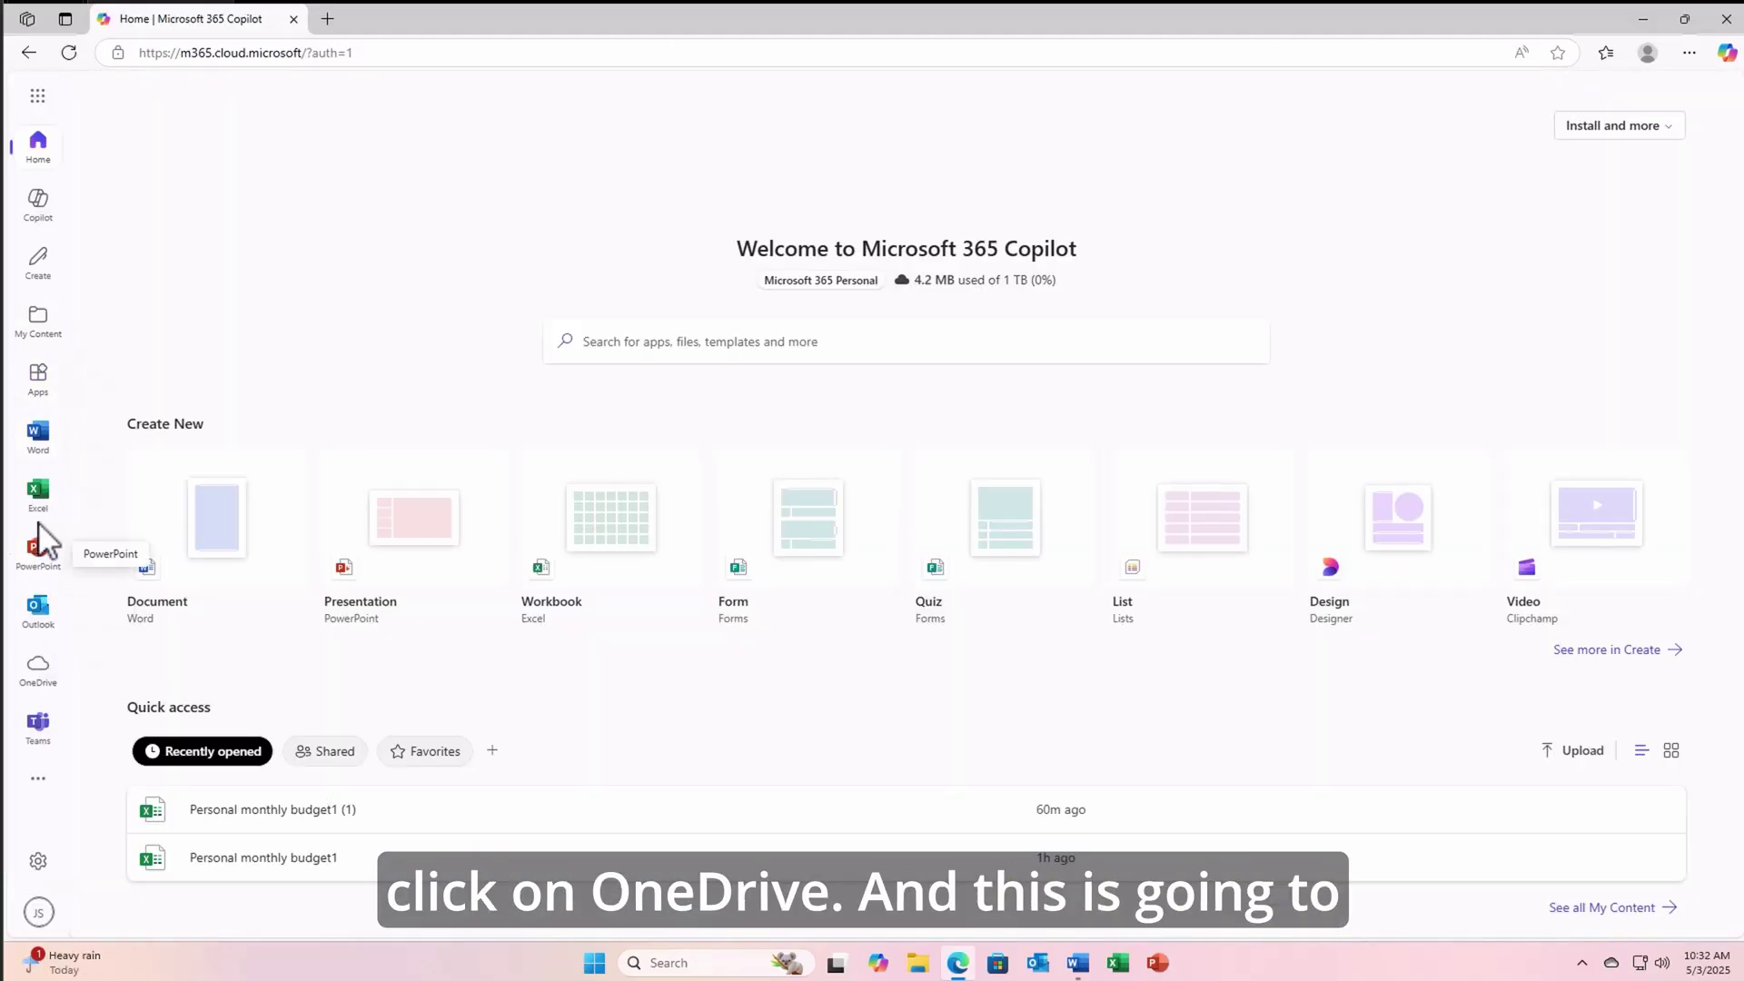
click(45, 671)
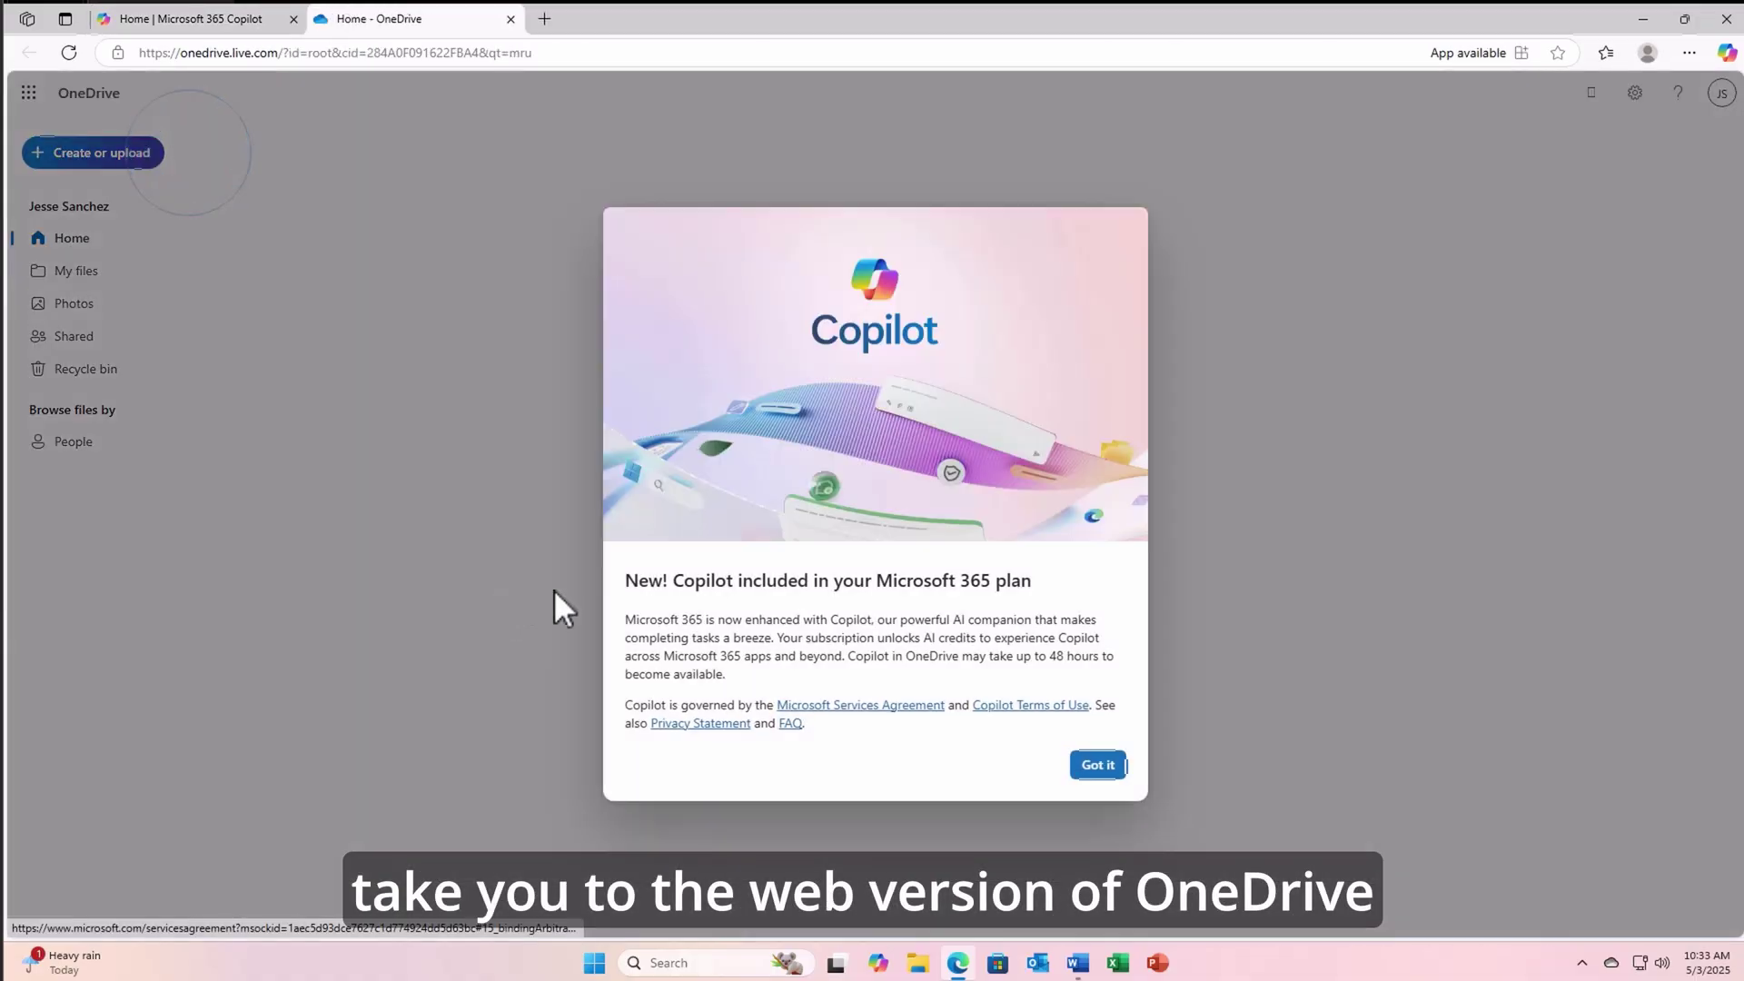
click(1110, 768)
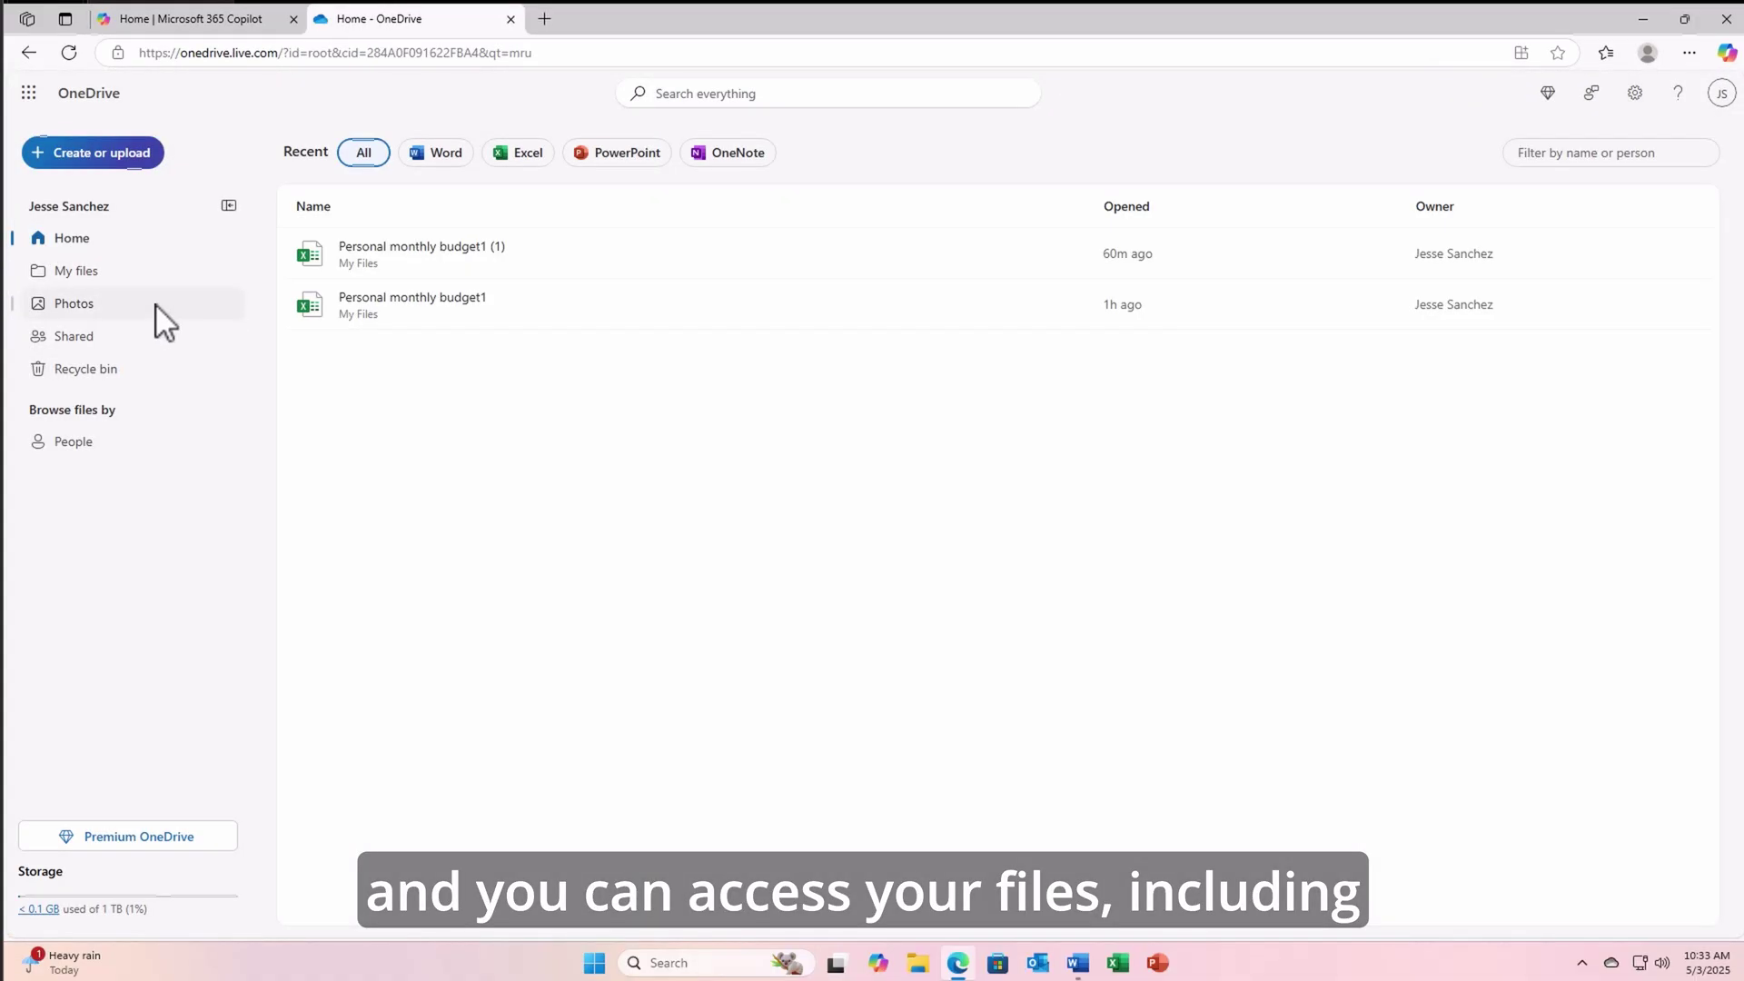
click(109, 269)
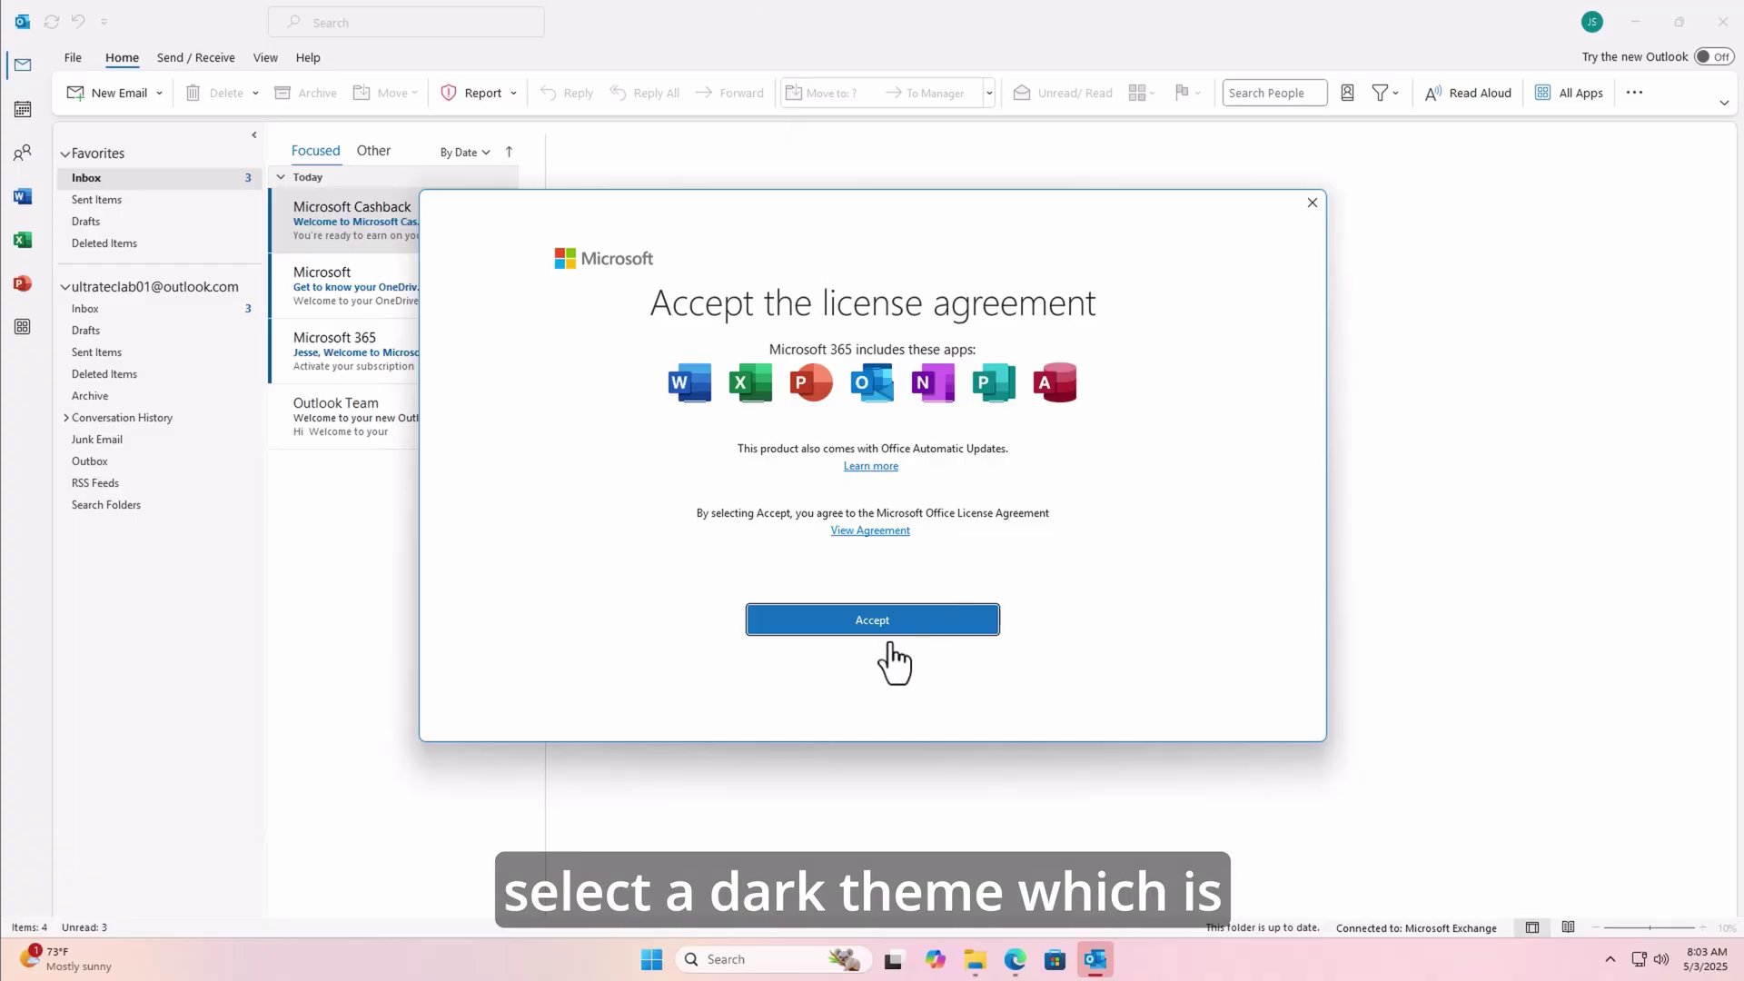
- Accept the Microsoft 365 license agreement and switch Outlook's Office theme to Black
click(888, 627)
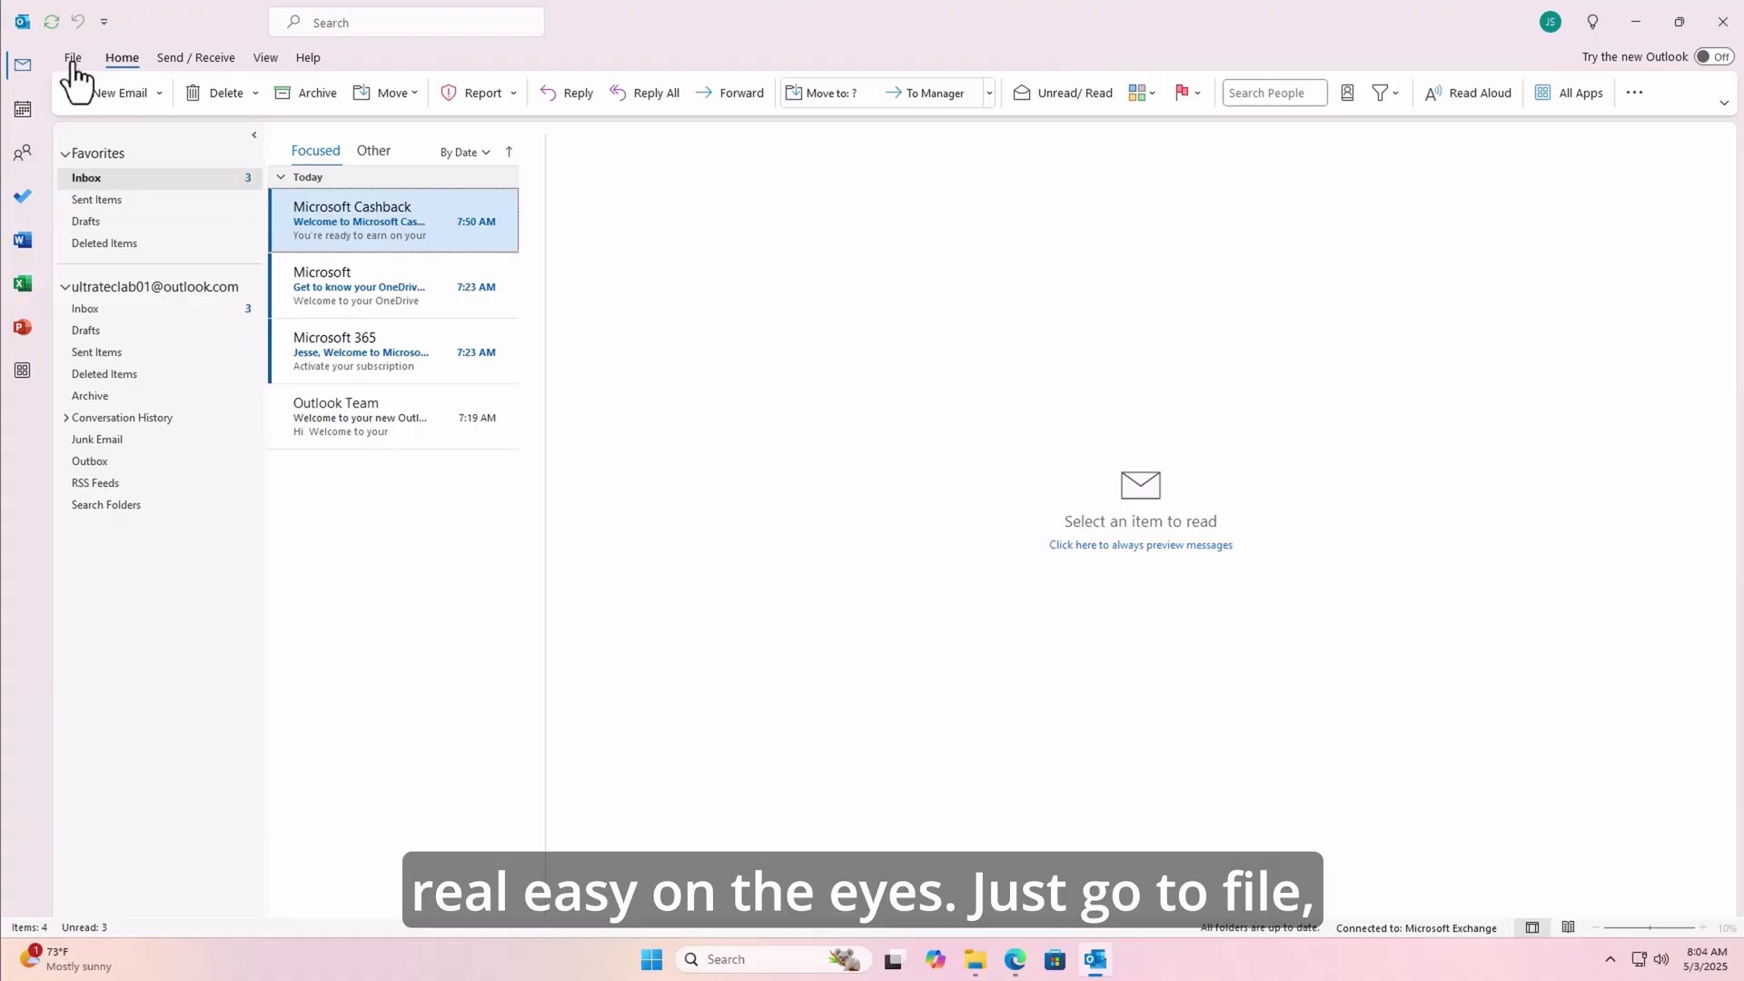
click(72, 58)
click(80, 825)
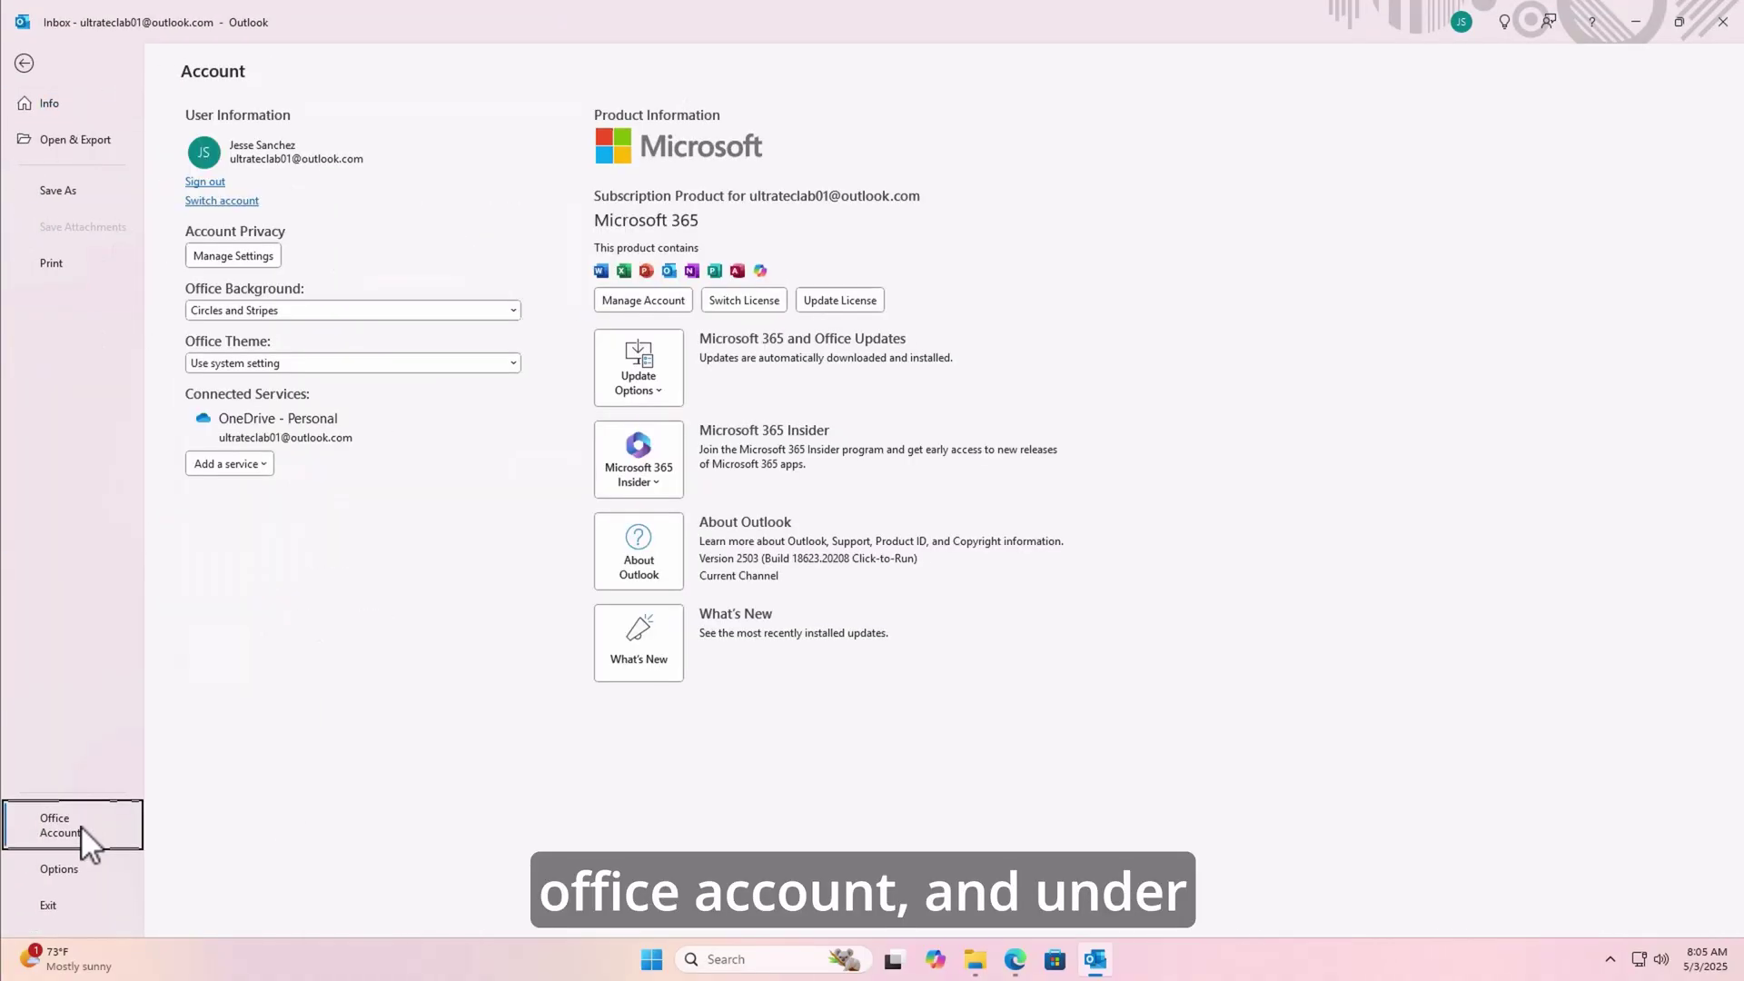
click(327, 362)
click(269, 400)
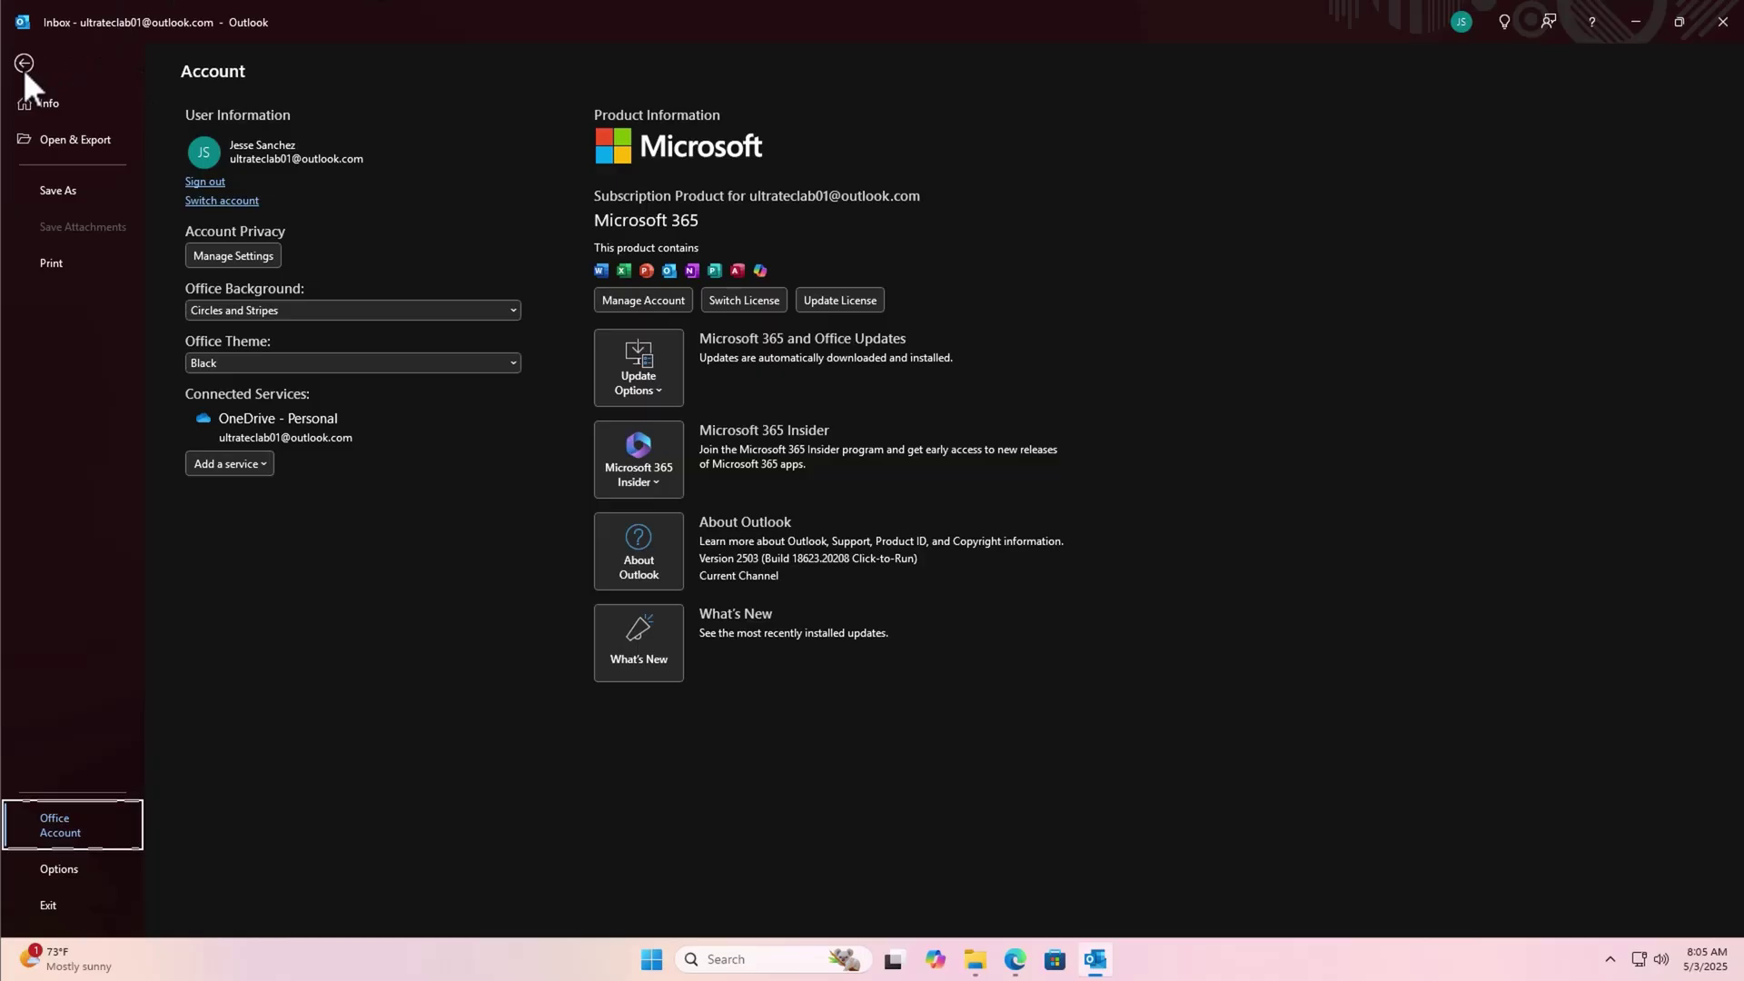
click(24, 65)
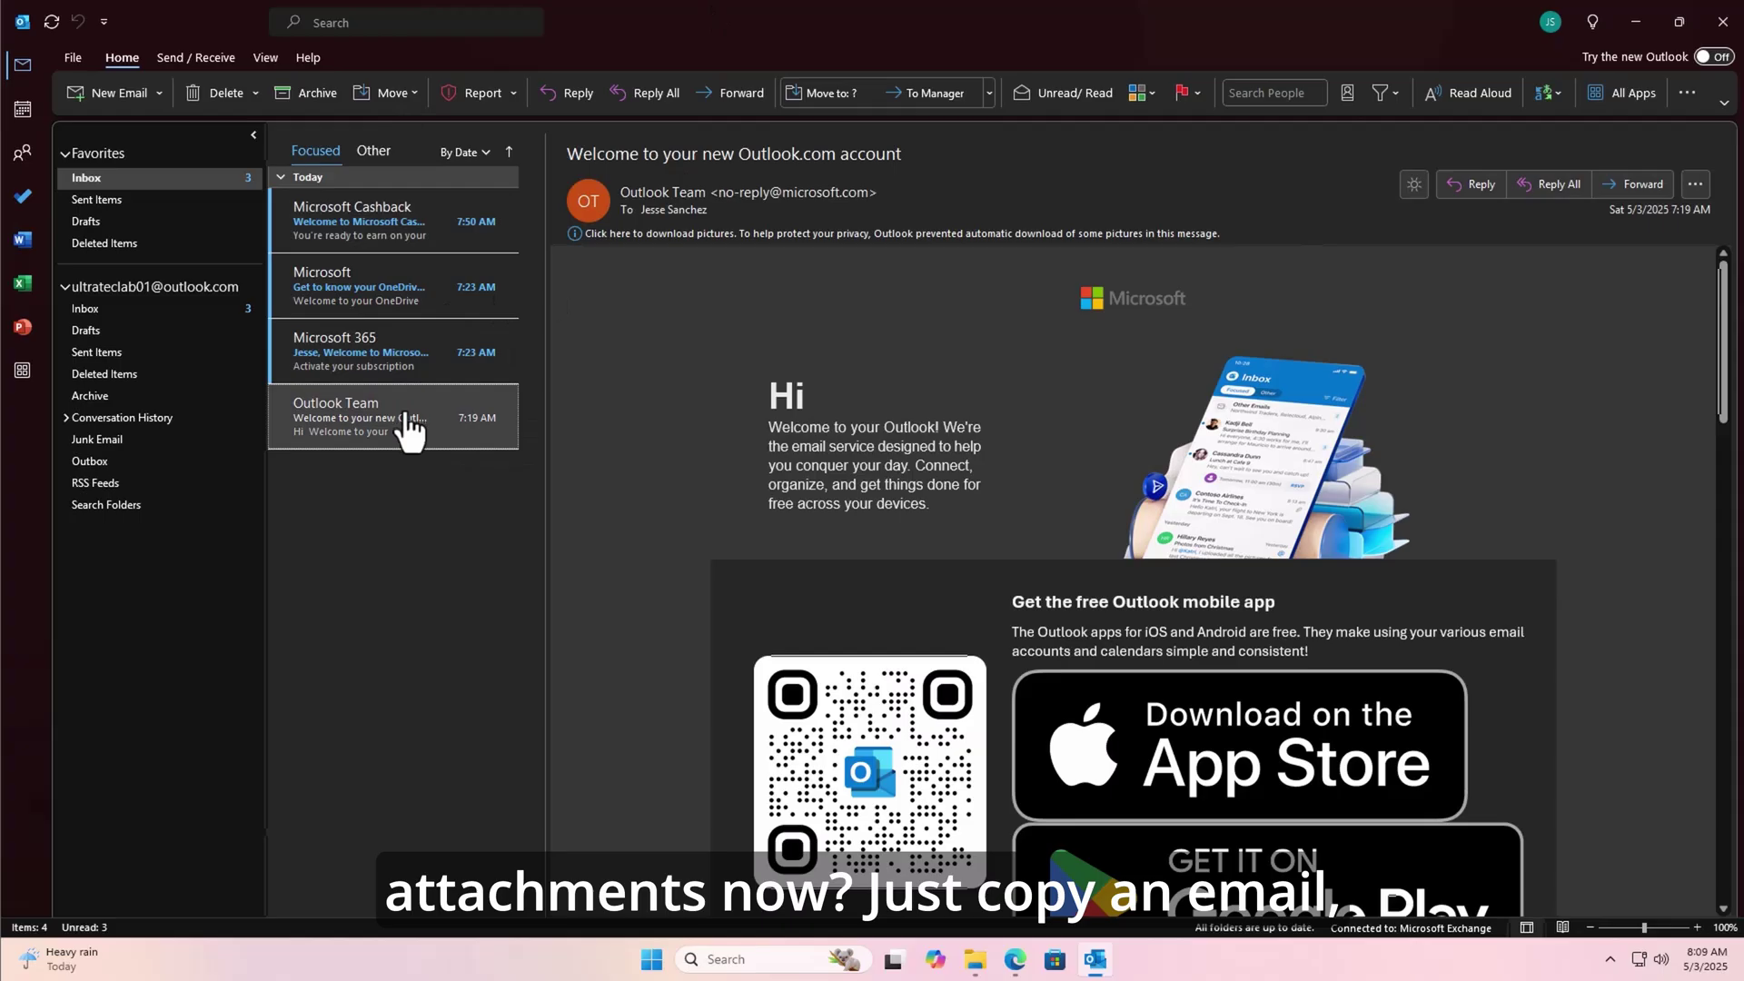
- Start a new email and paste the copied Outlook Team welcome email into it as an attachment
right_click(378, 427)
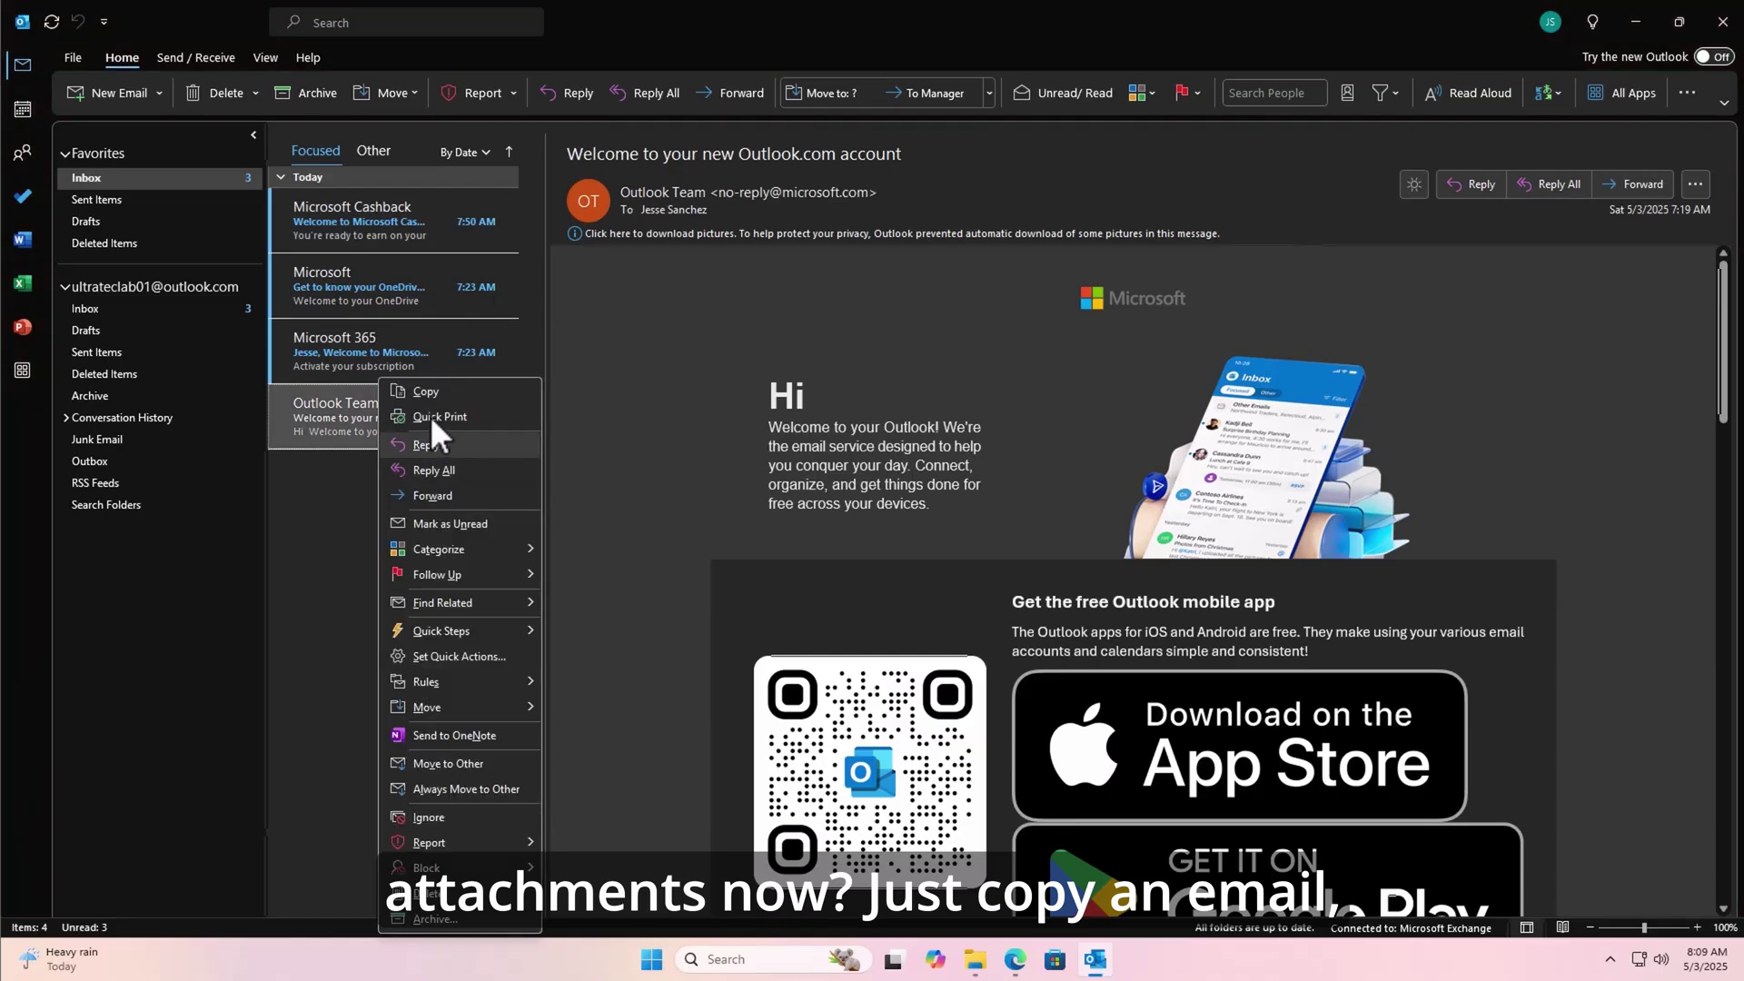
click(429, 393)
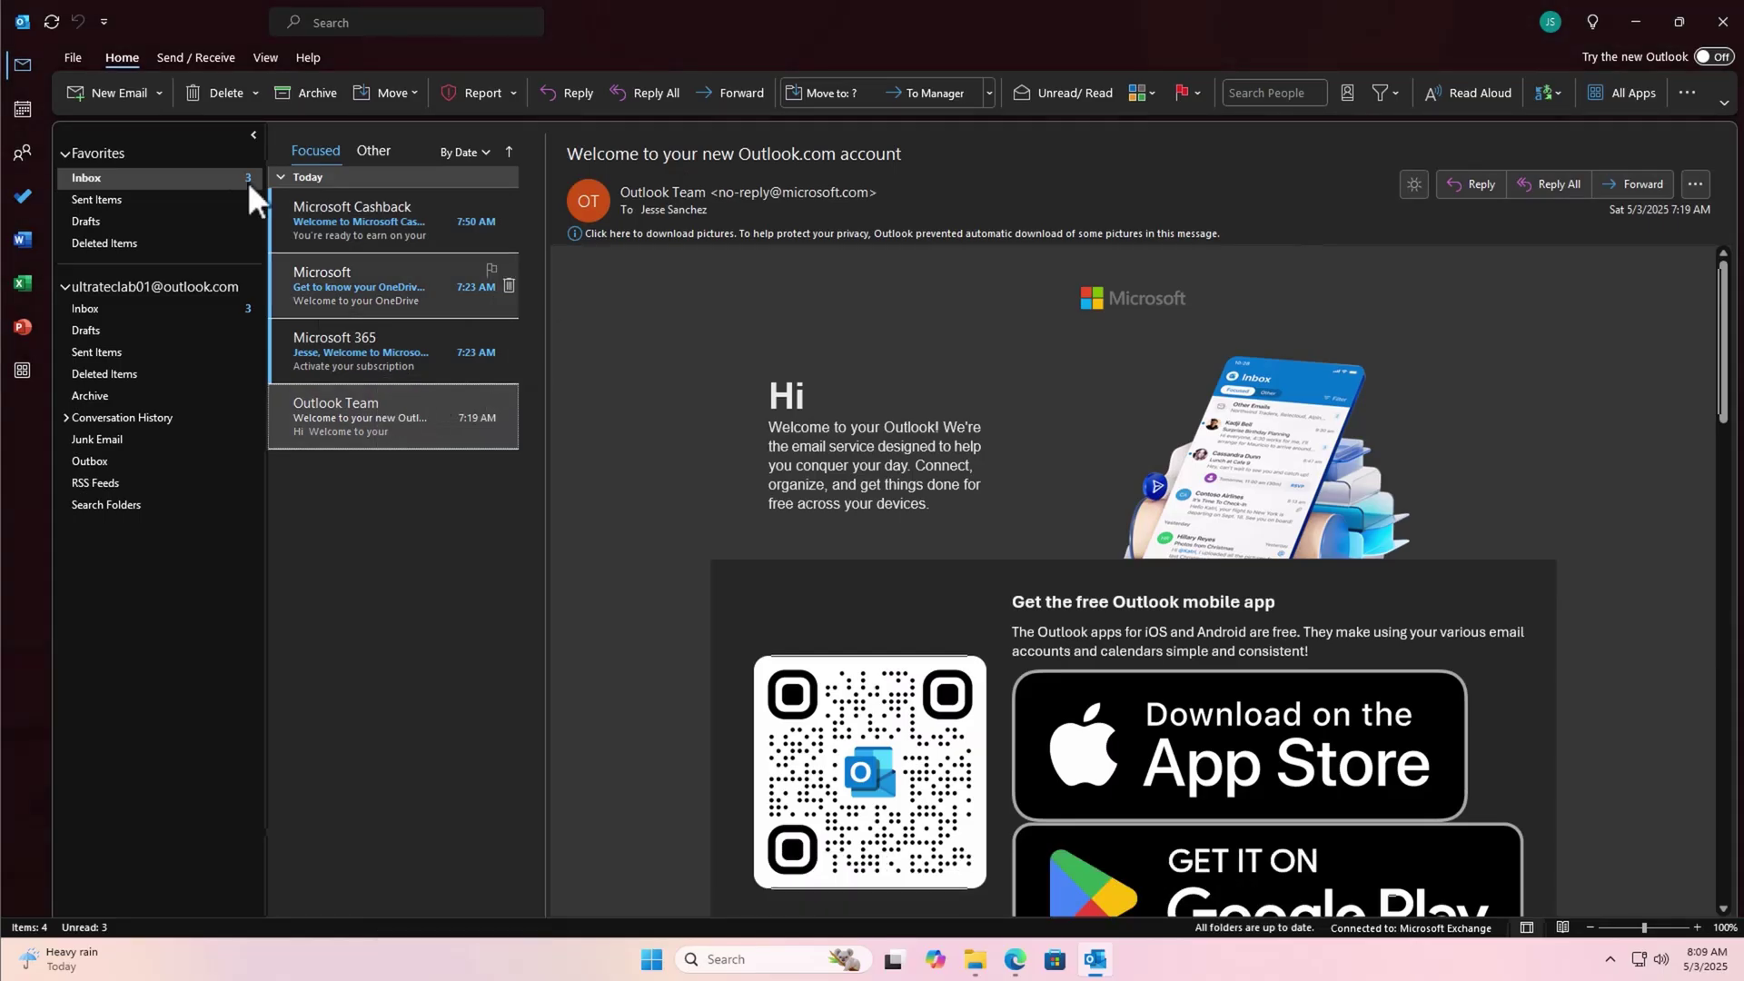
click(111, 89)
click(592, 458)
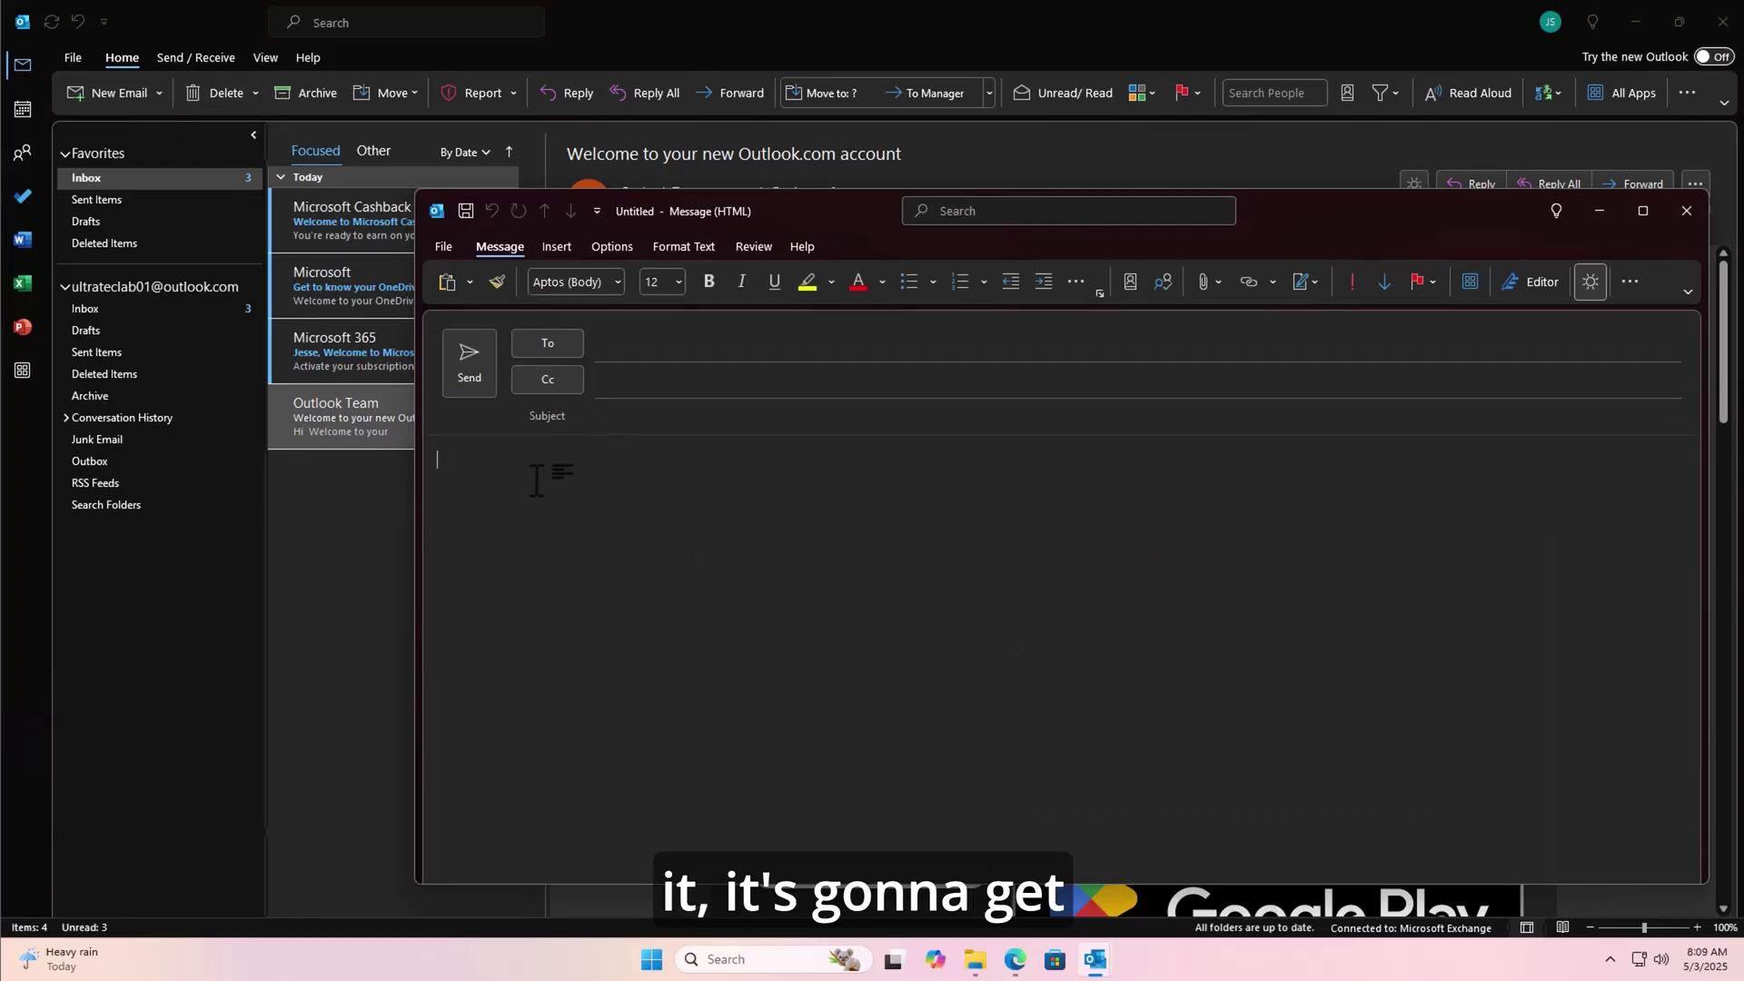
right_click(536, 491)
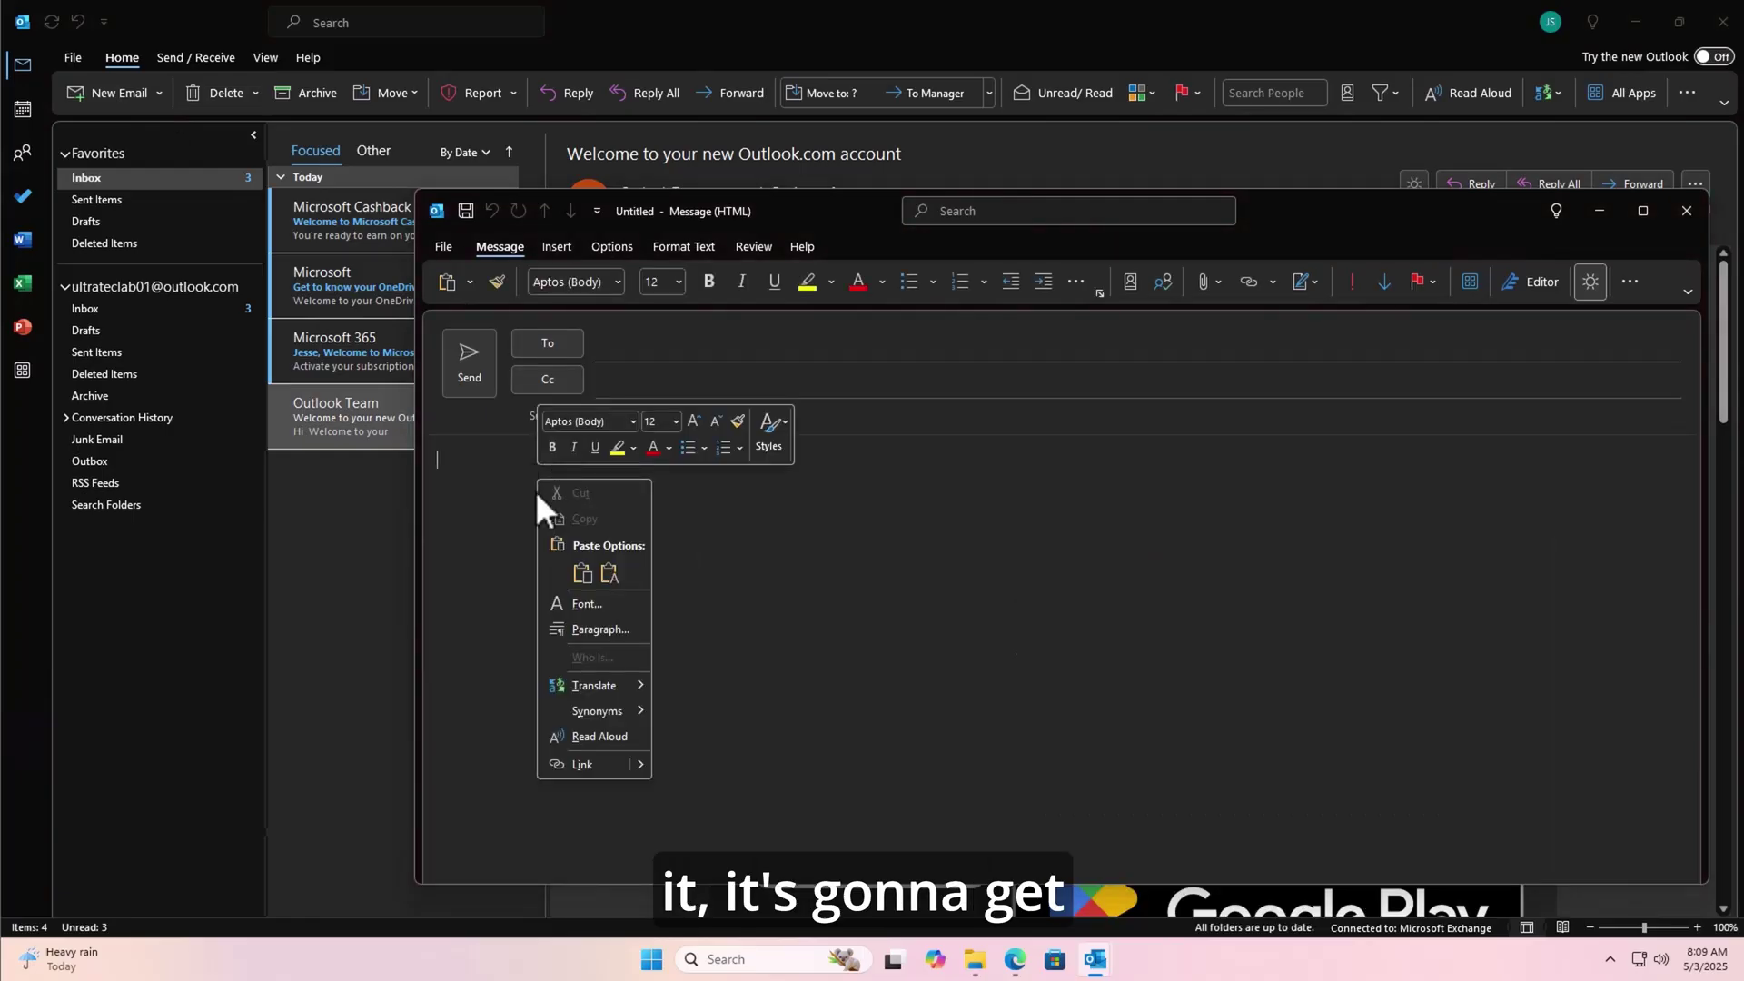
click(580, 571)
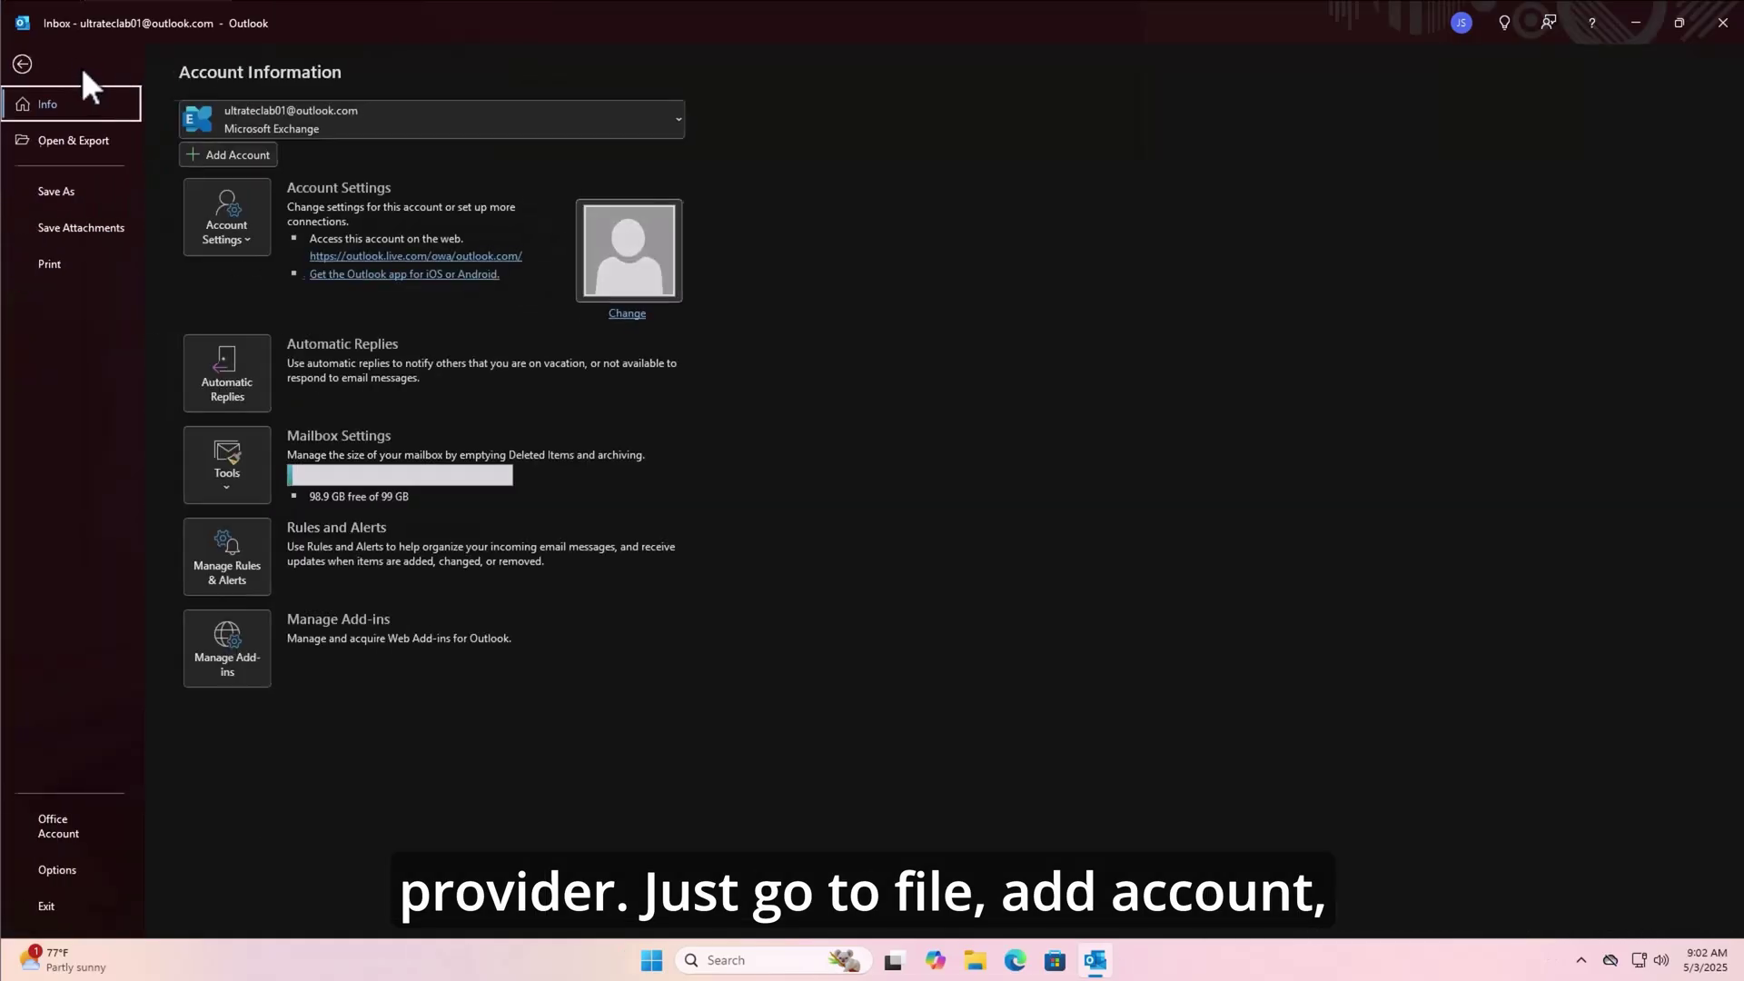
- Begin adding another email account, entering its address in the Email address field
click(233, 156)
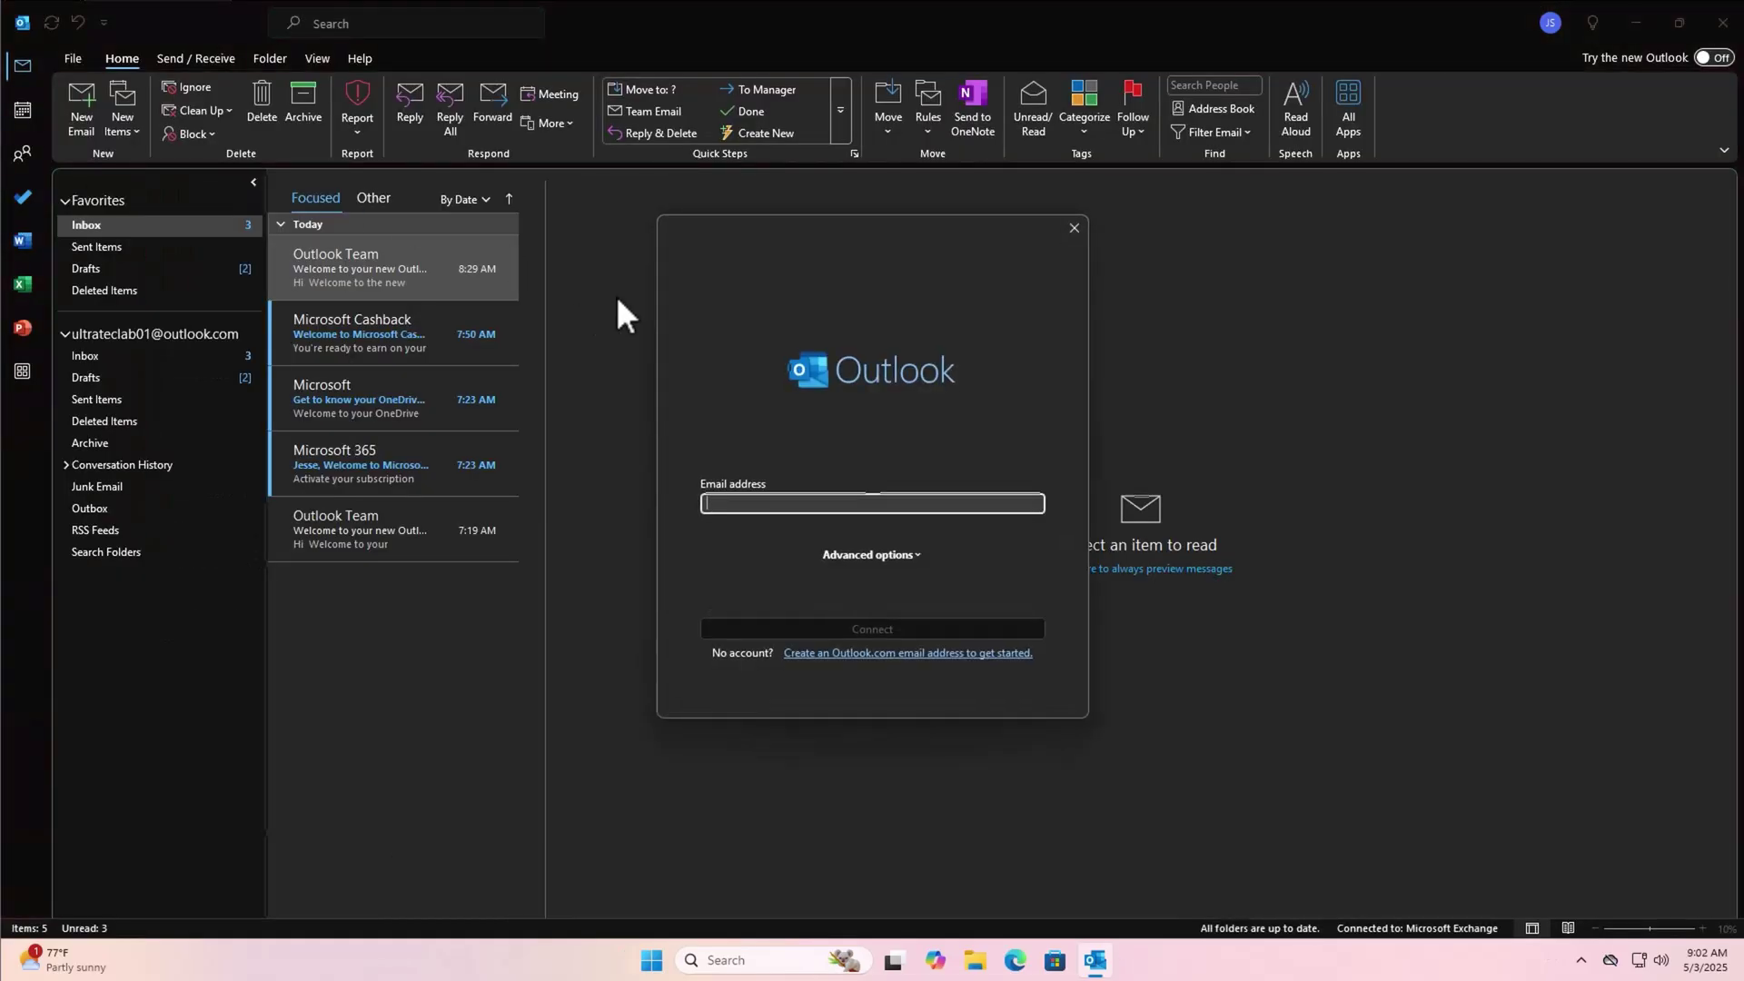
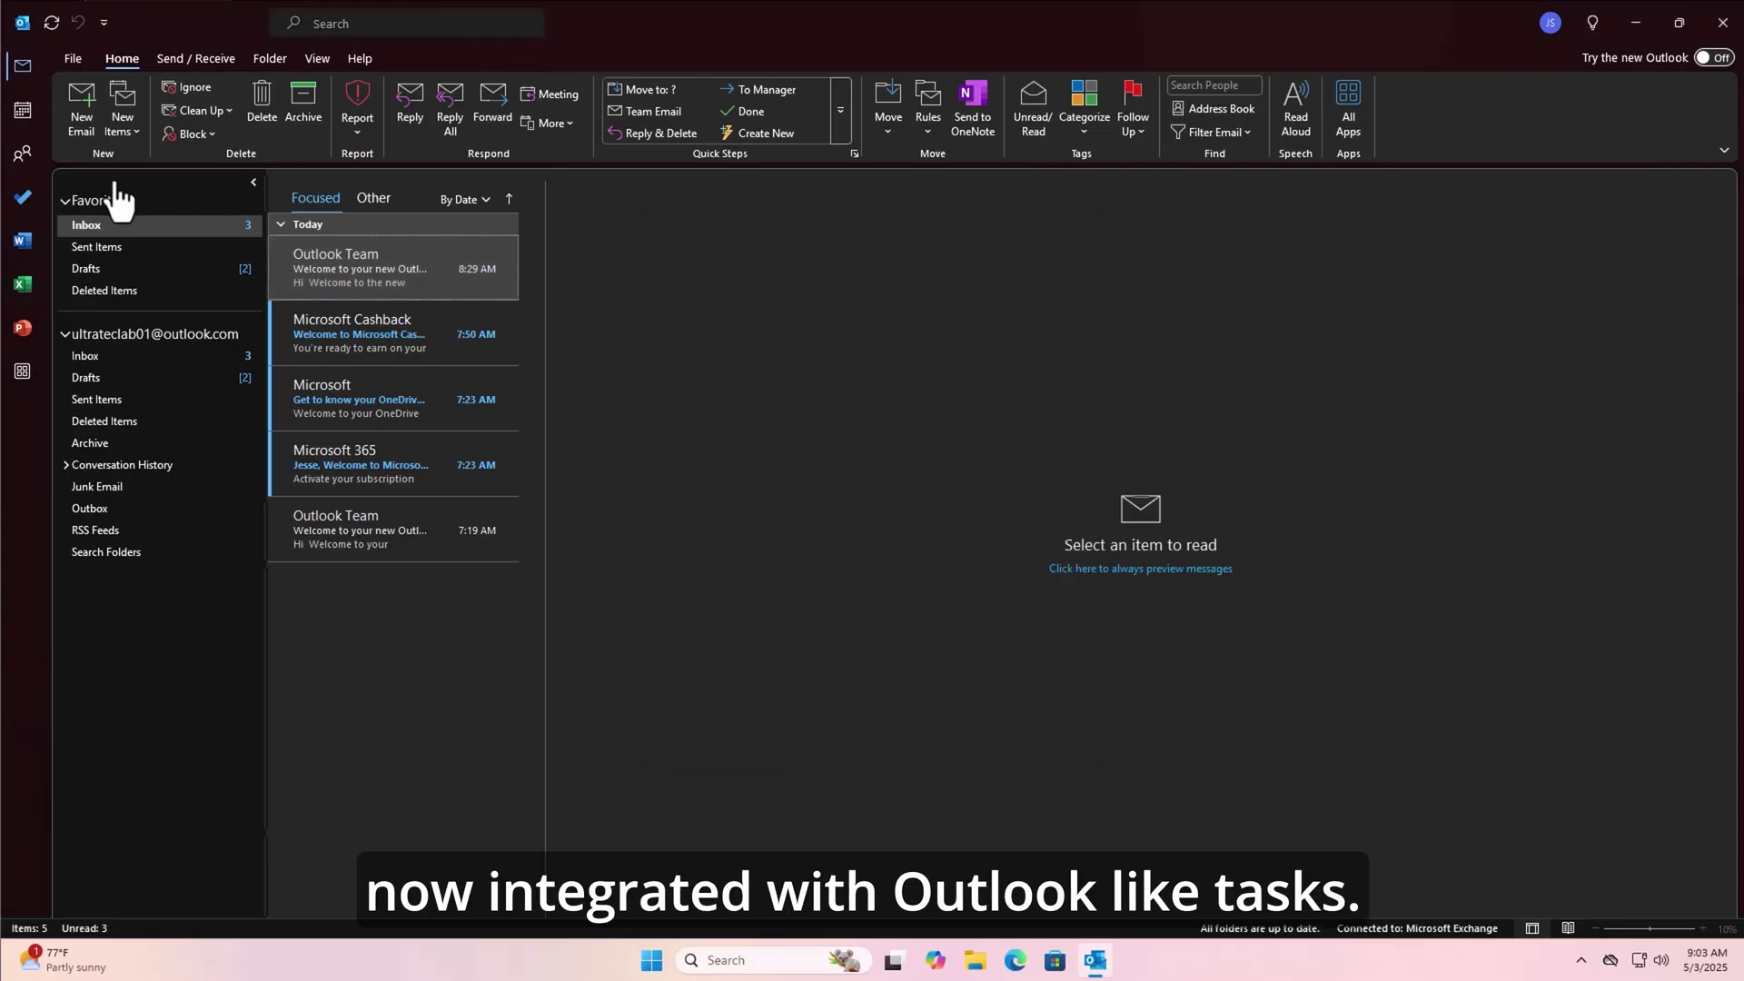
- Add the To Do task 'Go to college for testing' due May 9, 2025
click(25, 197)
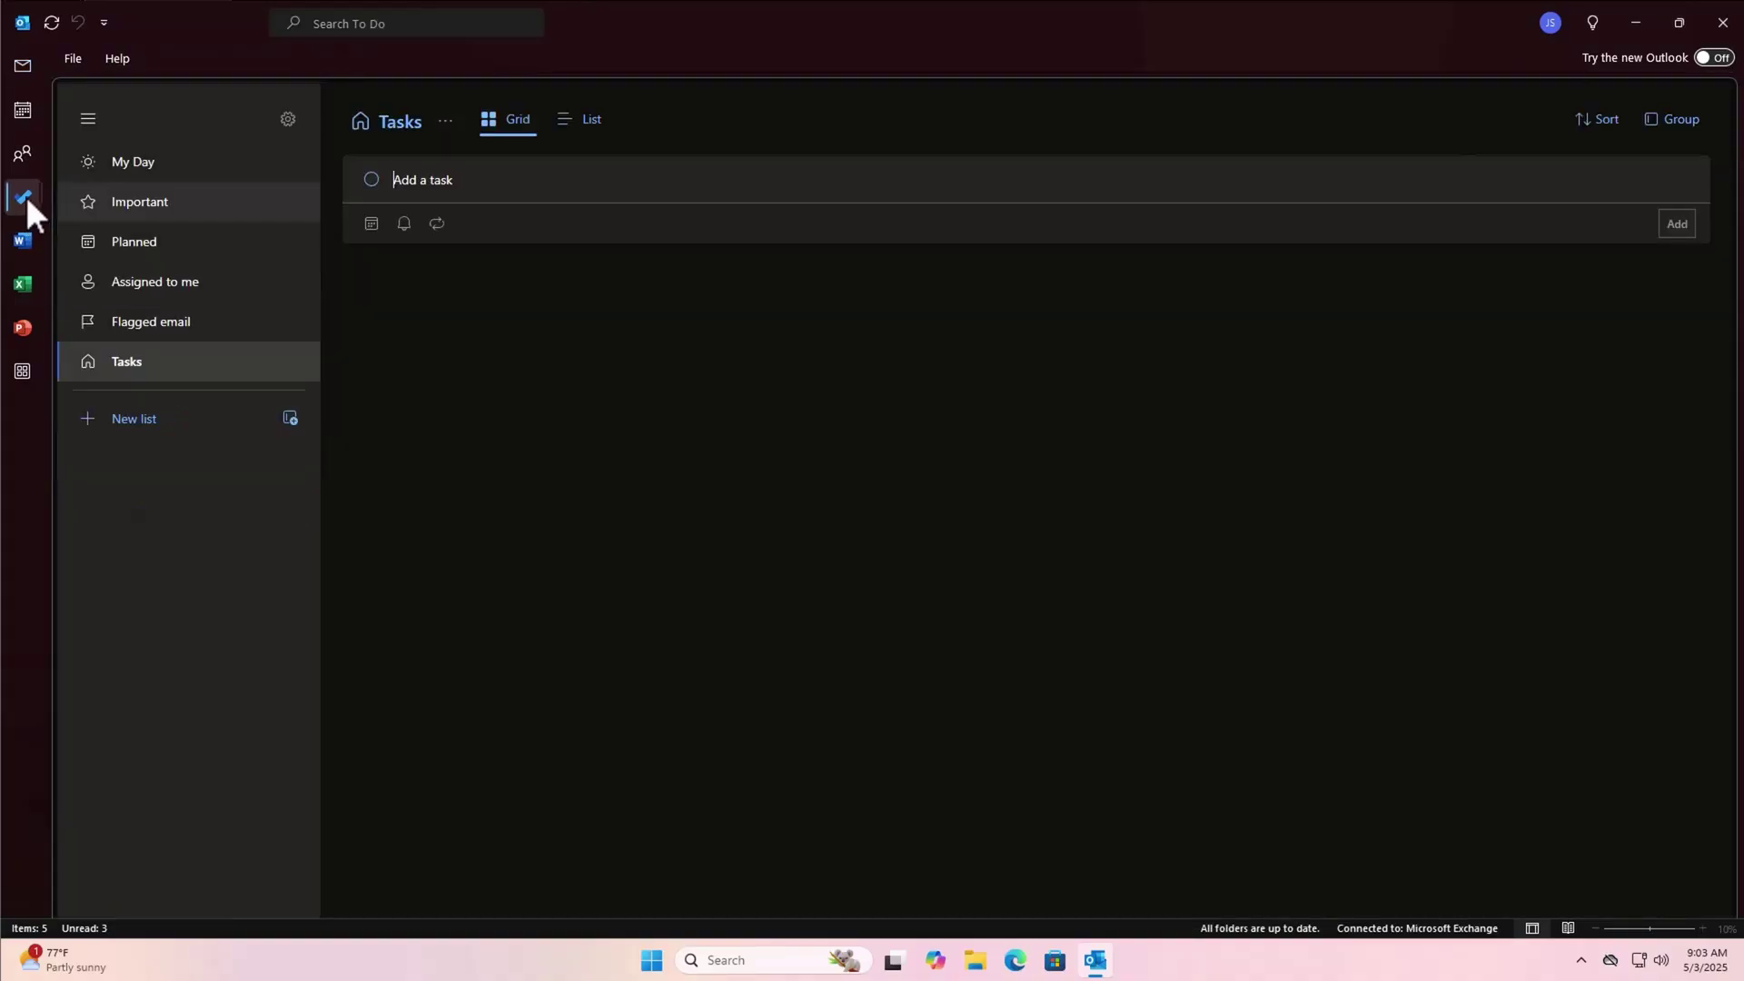
click(442, 179)
text(Go to)
text(college for testing)
key(Return)
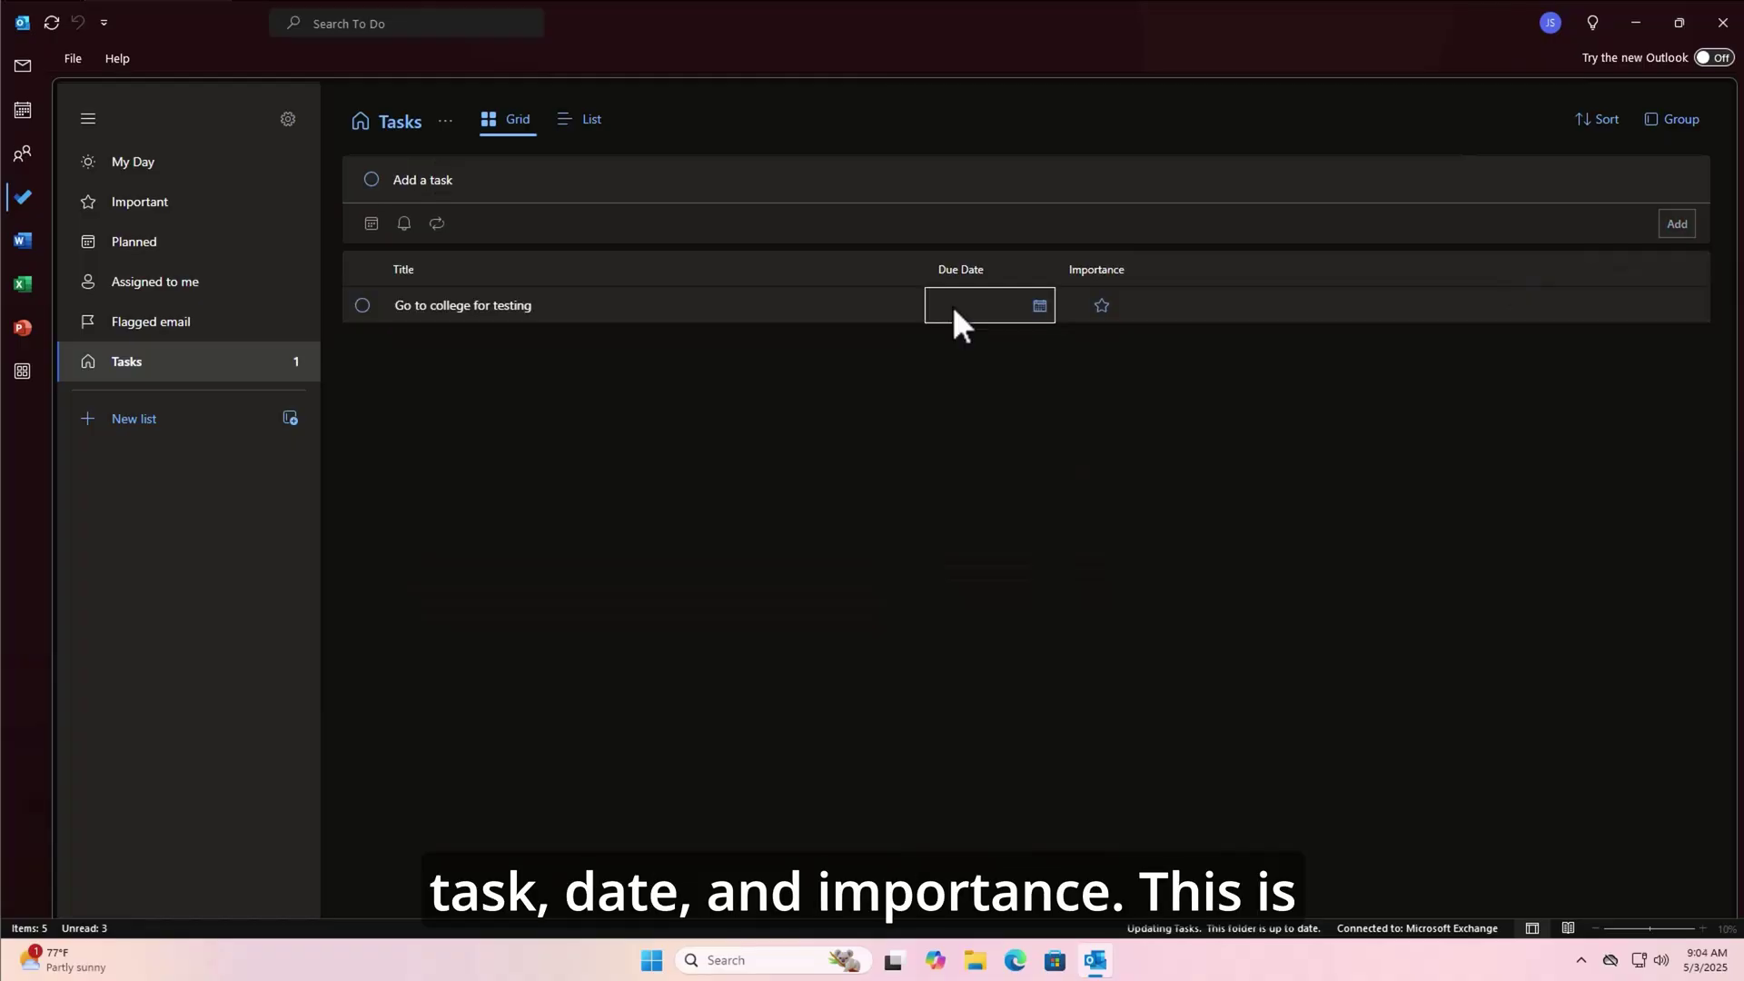
click(1042, 314)
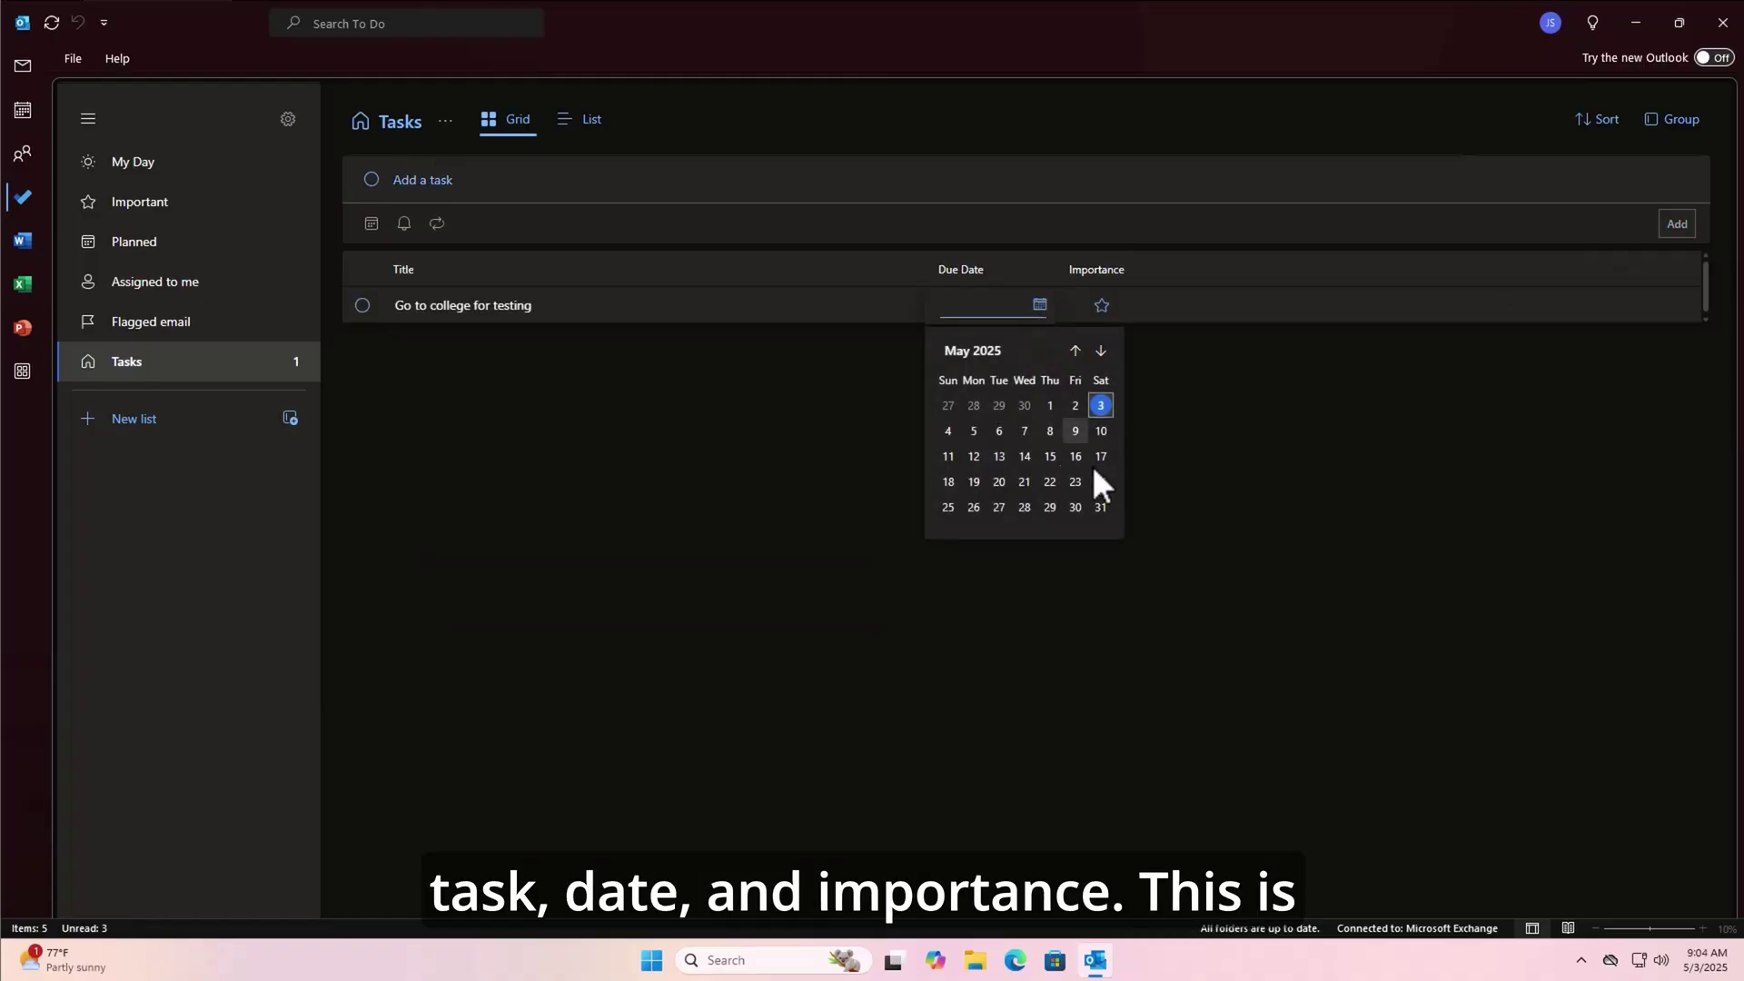
click(1076, 430)
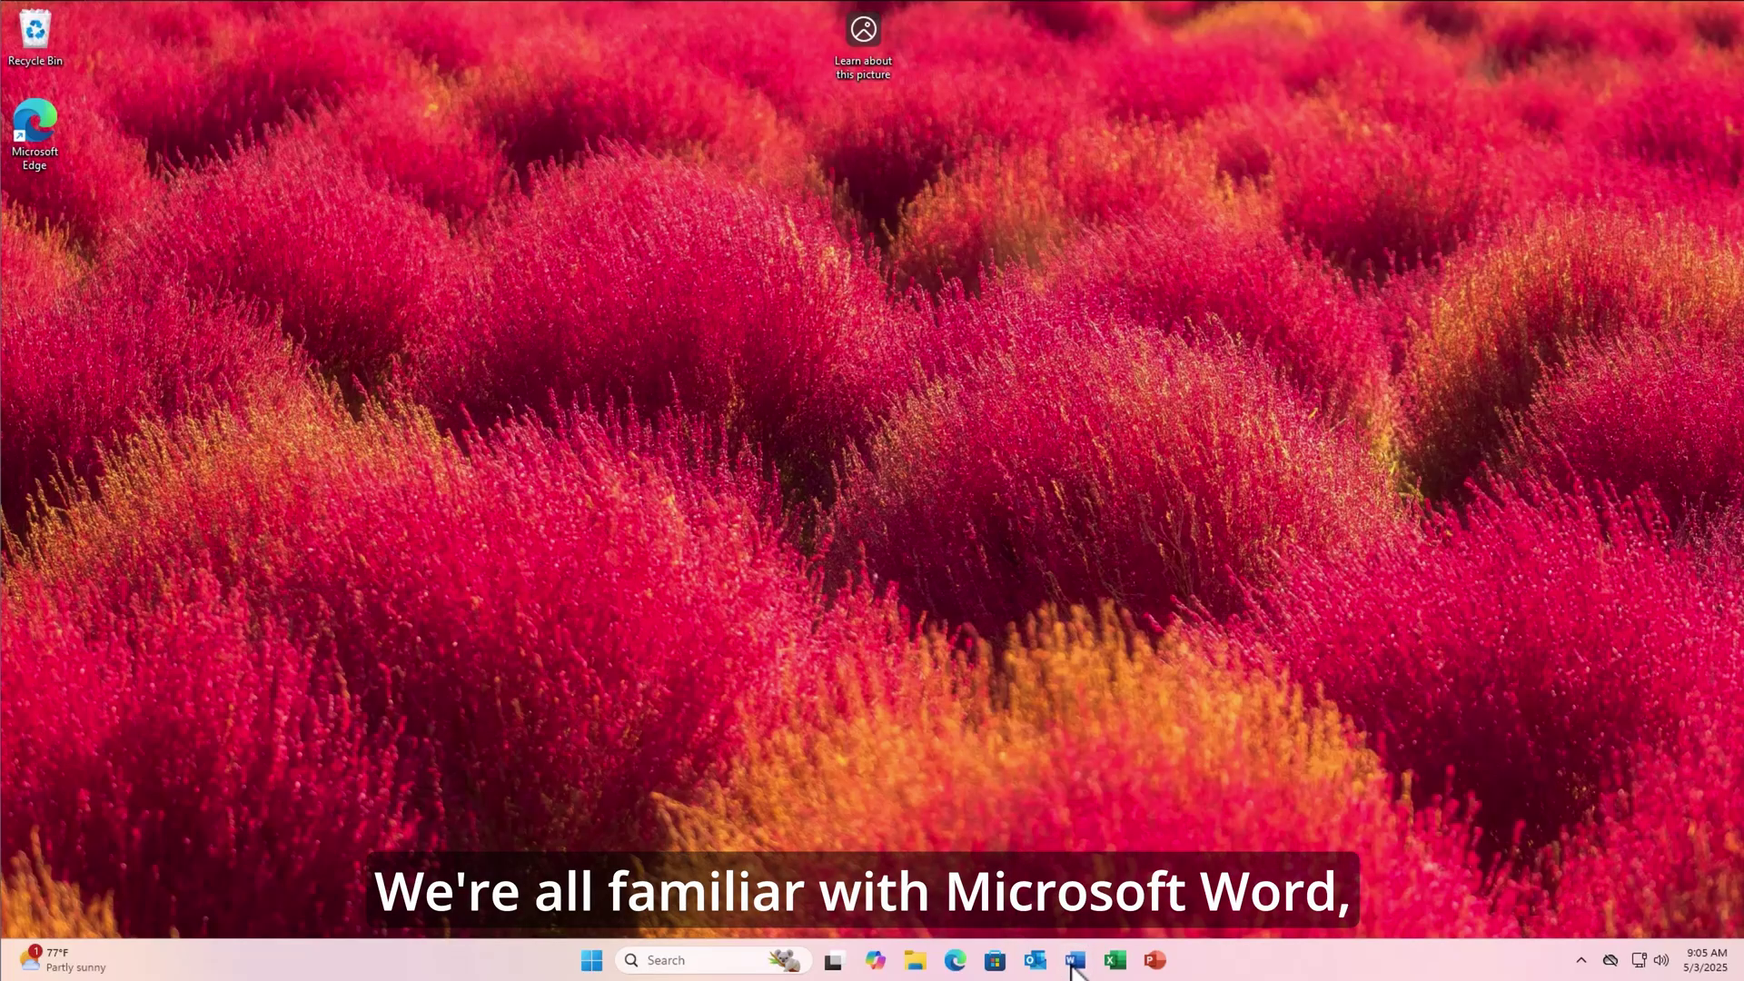
- Create a blank Word document and ask Copilot to summarize it
click(1073, 961)
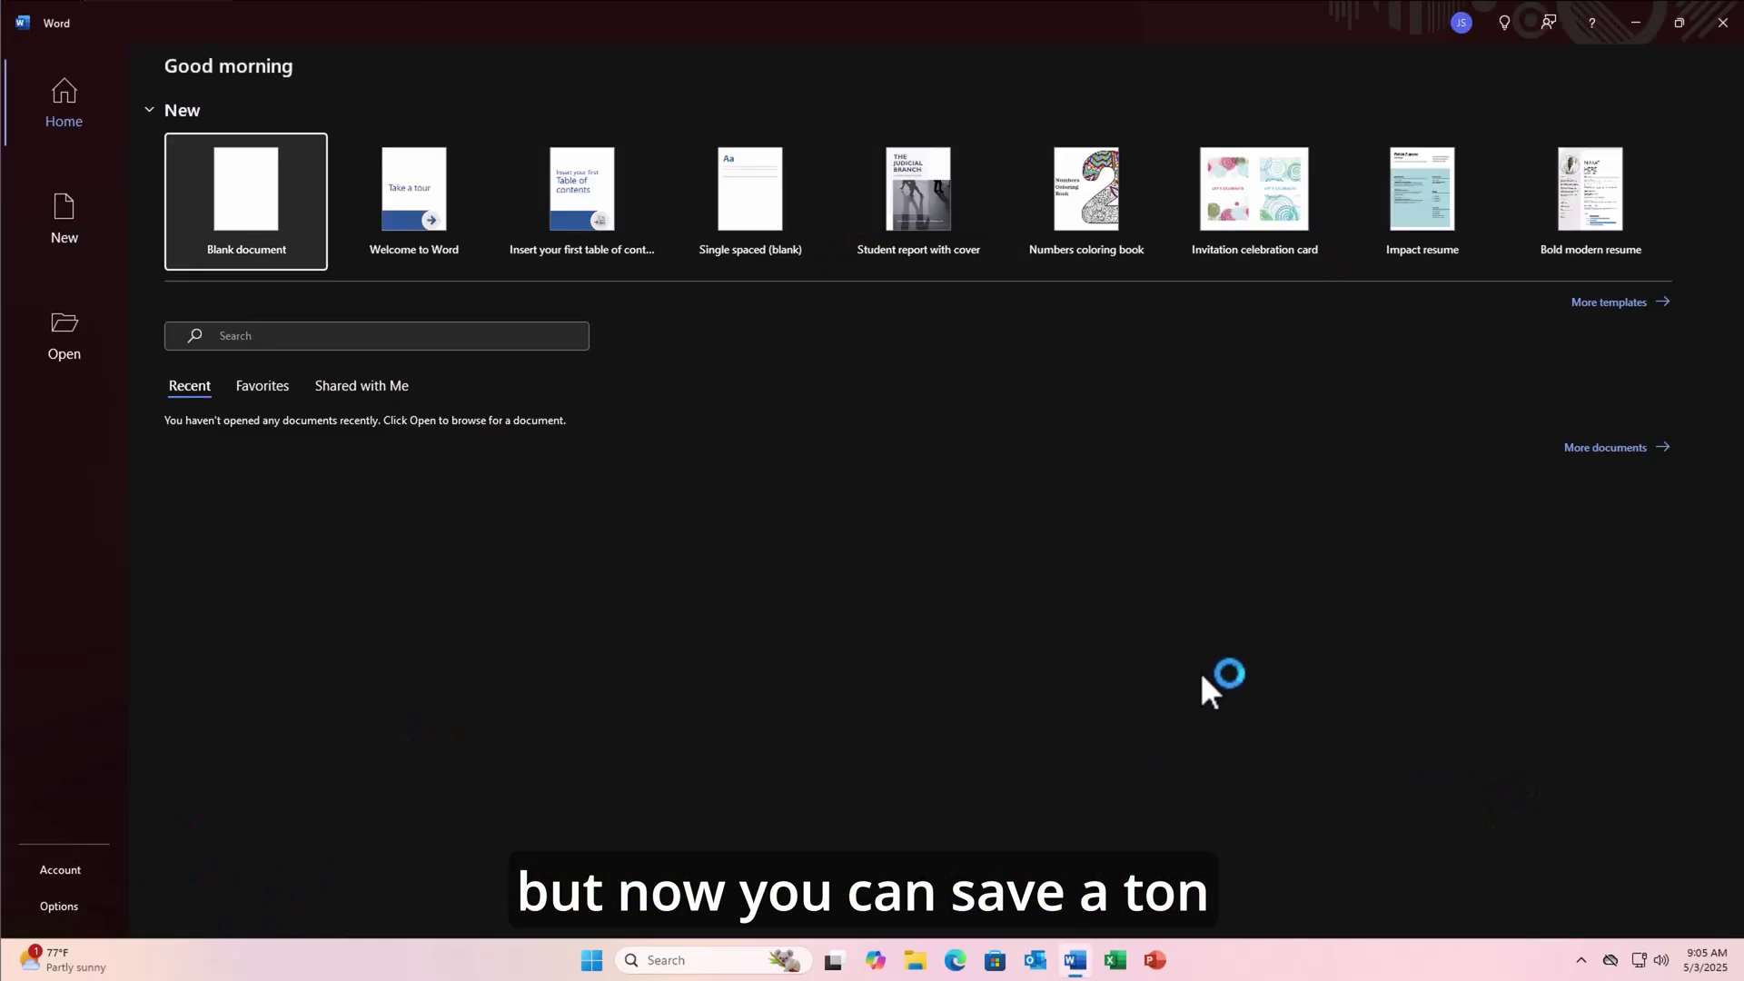
click(247, 220)
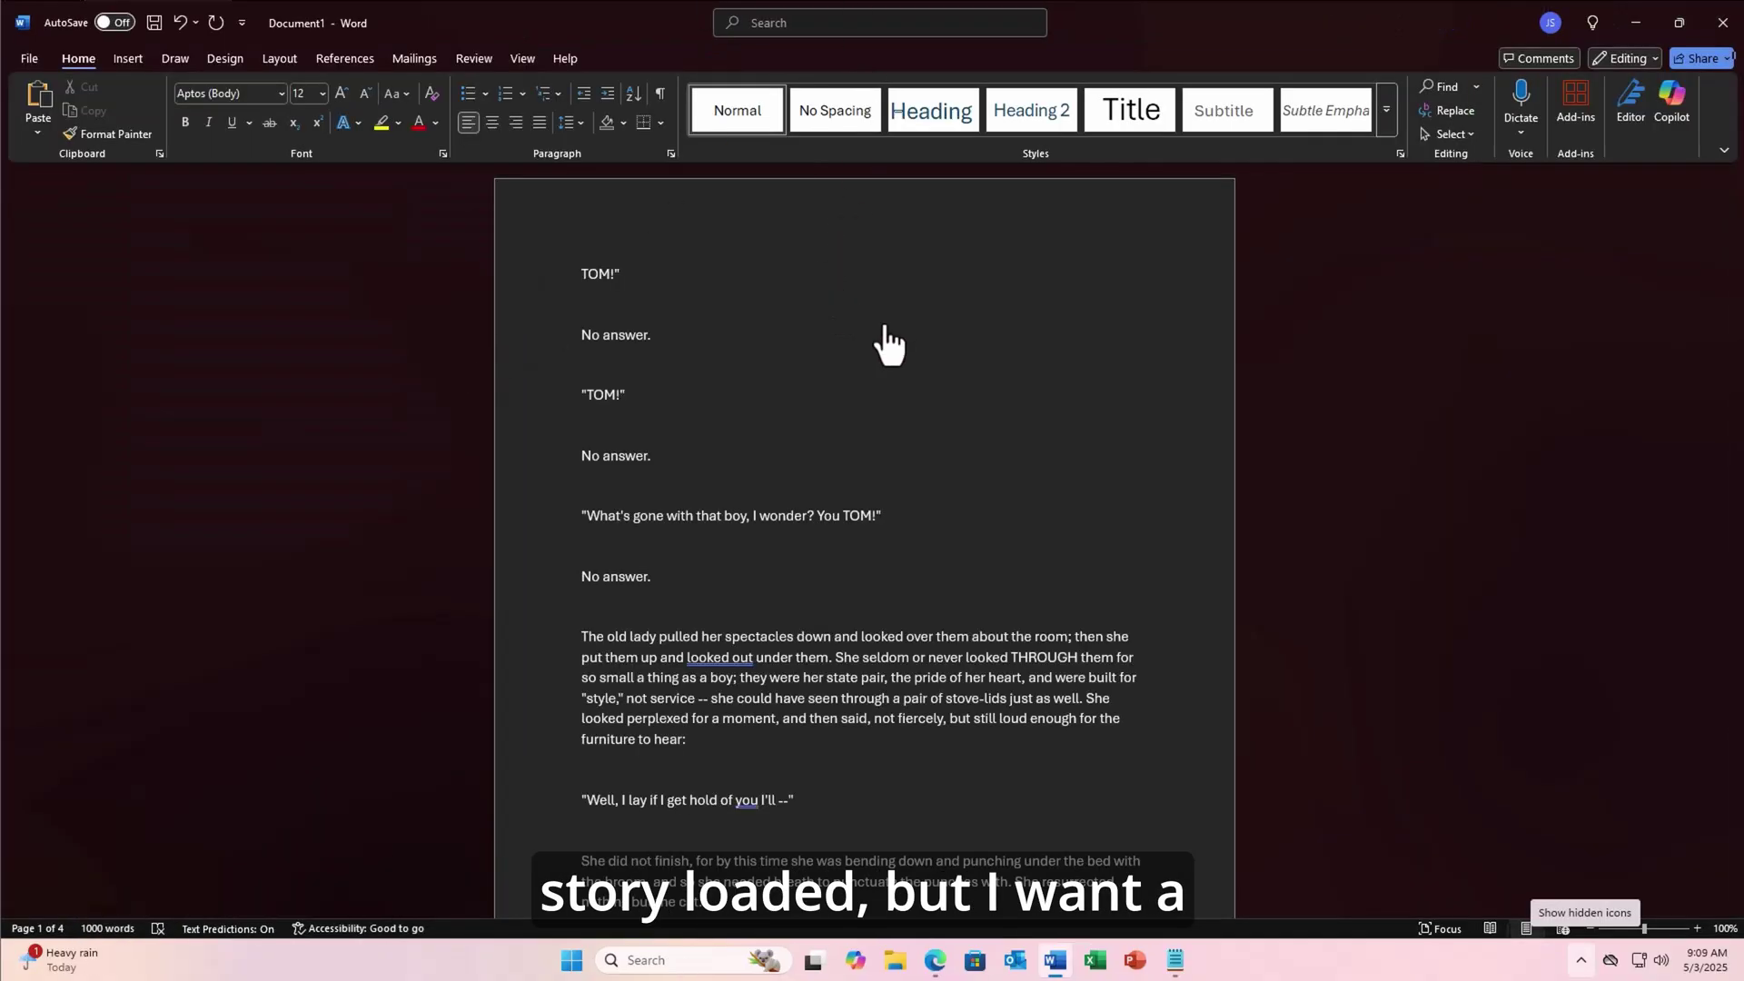
scroll(936, 361, down, 15)
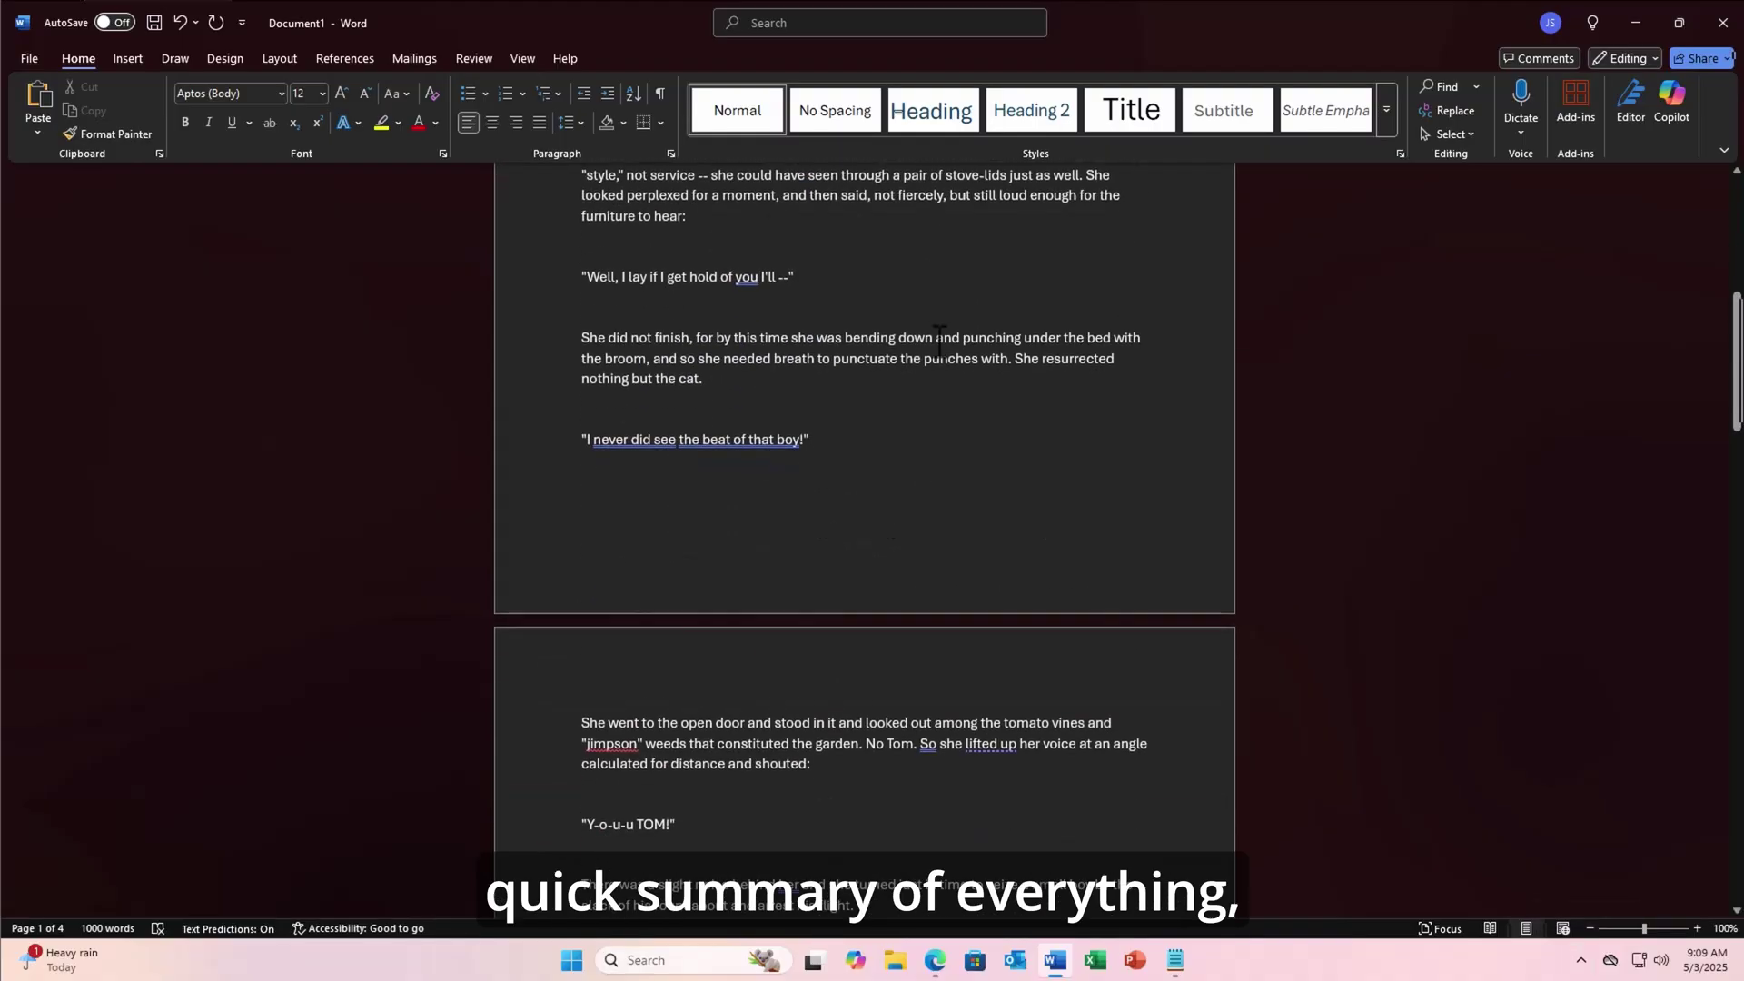
scroll(941, 343, up, 15)
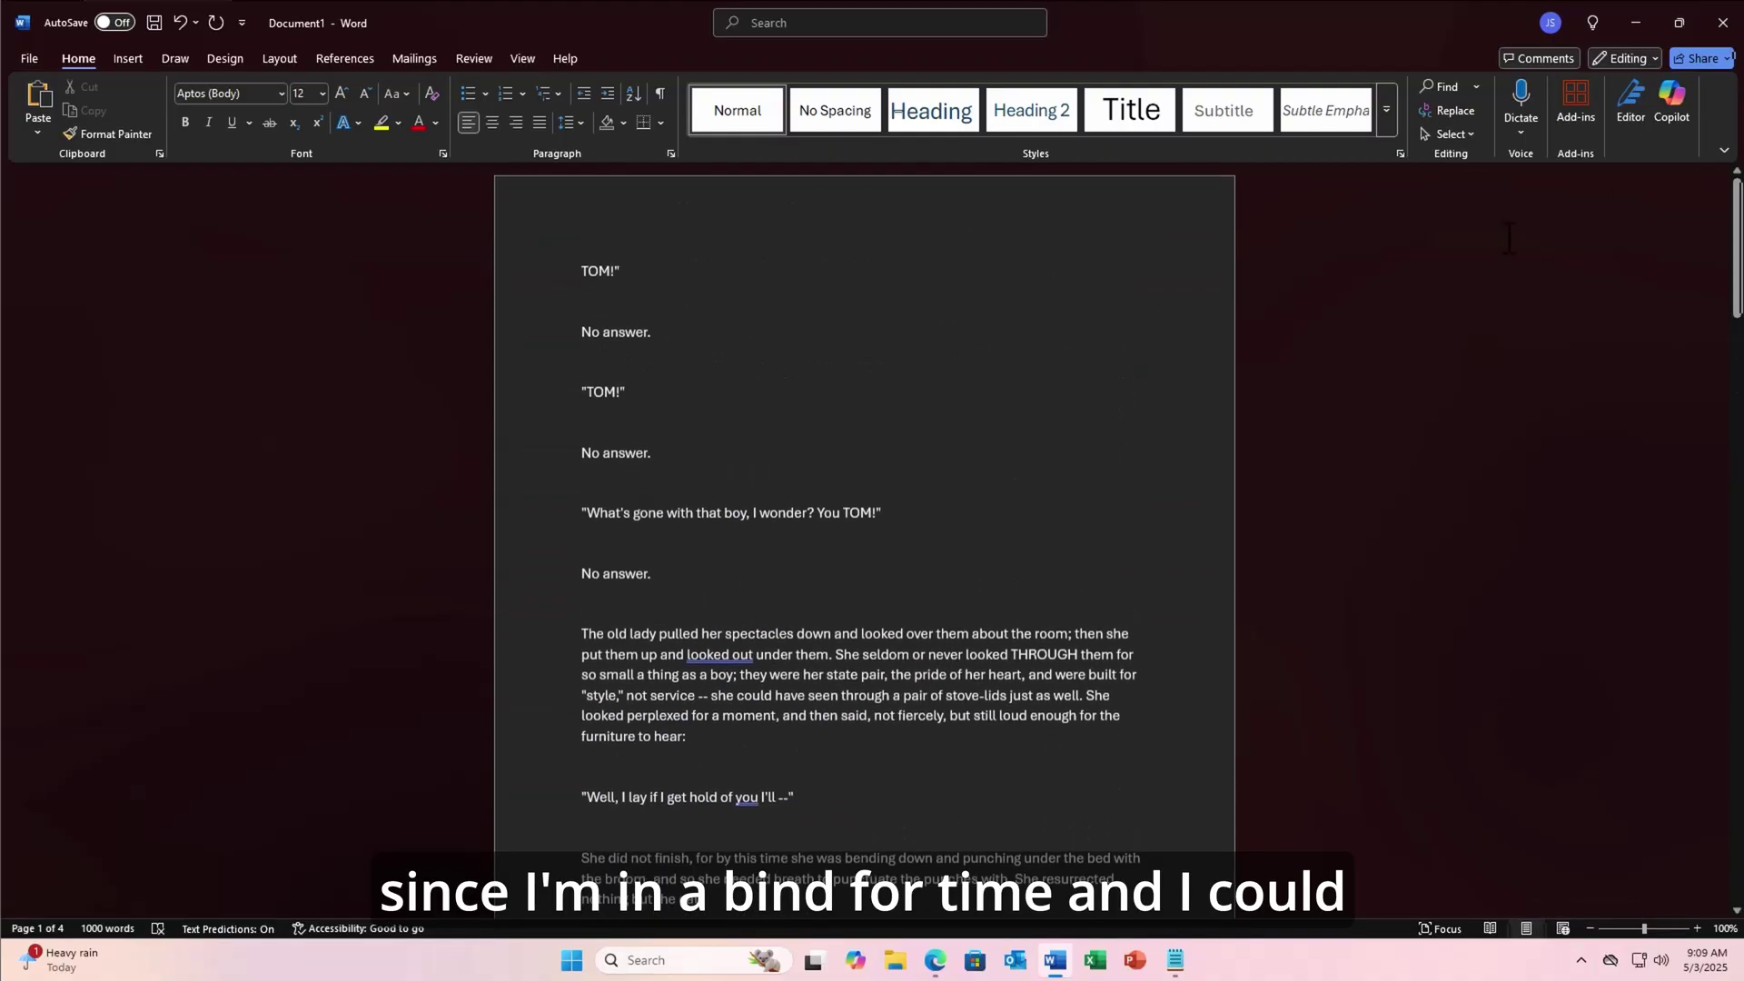
click(1677, 108)
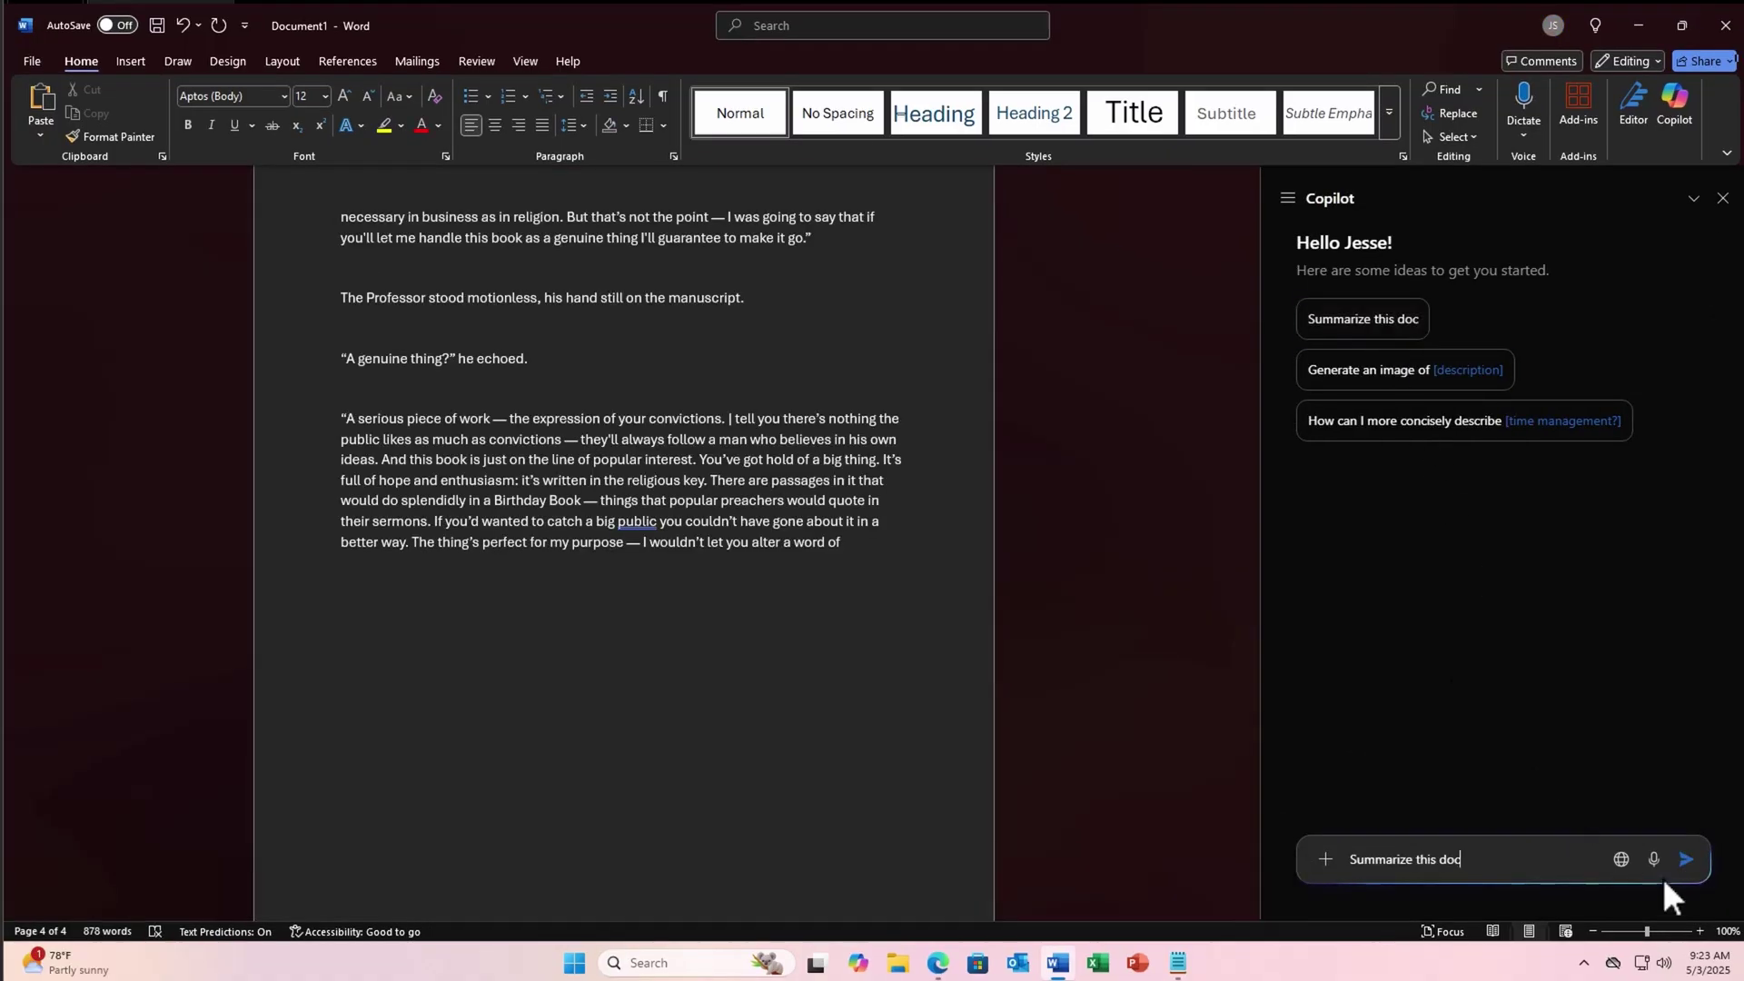
click(1687, 852)
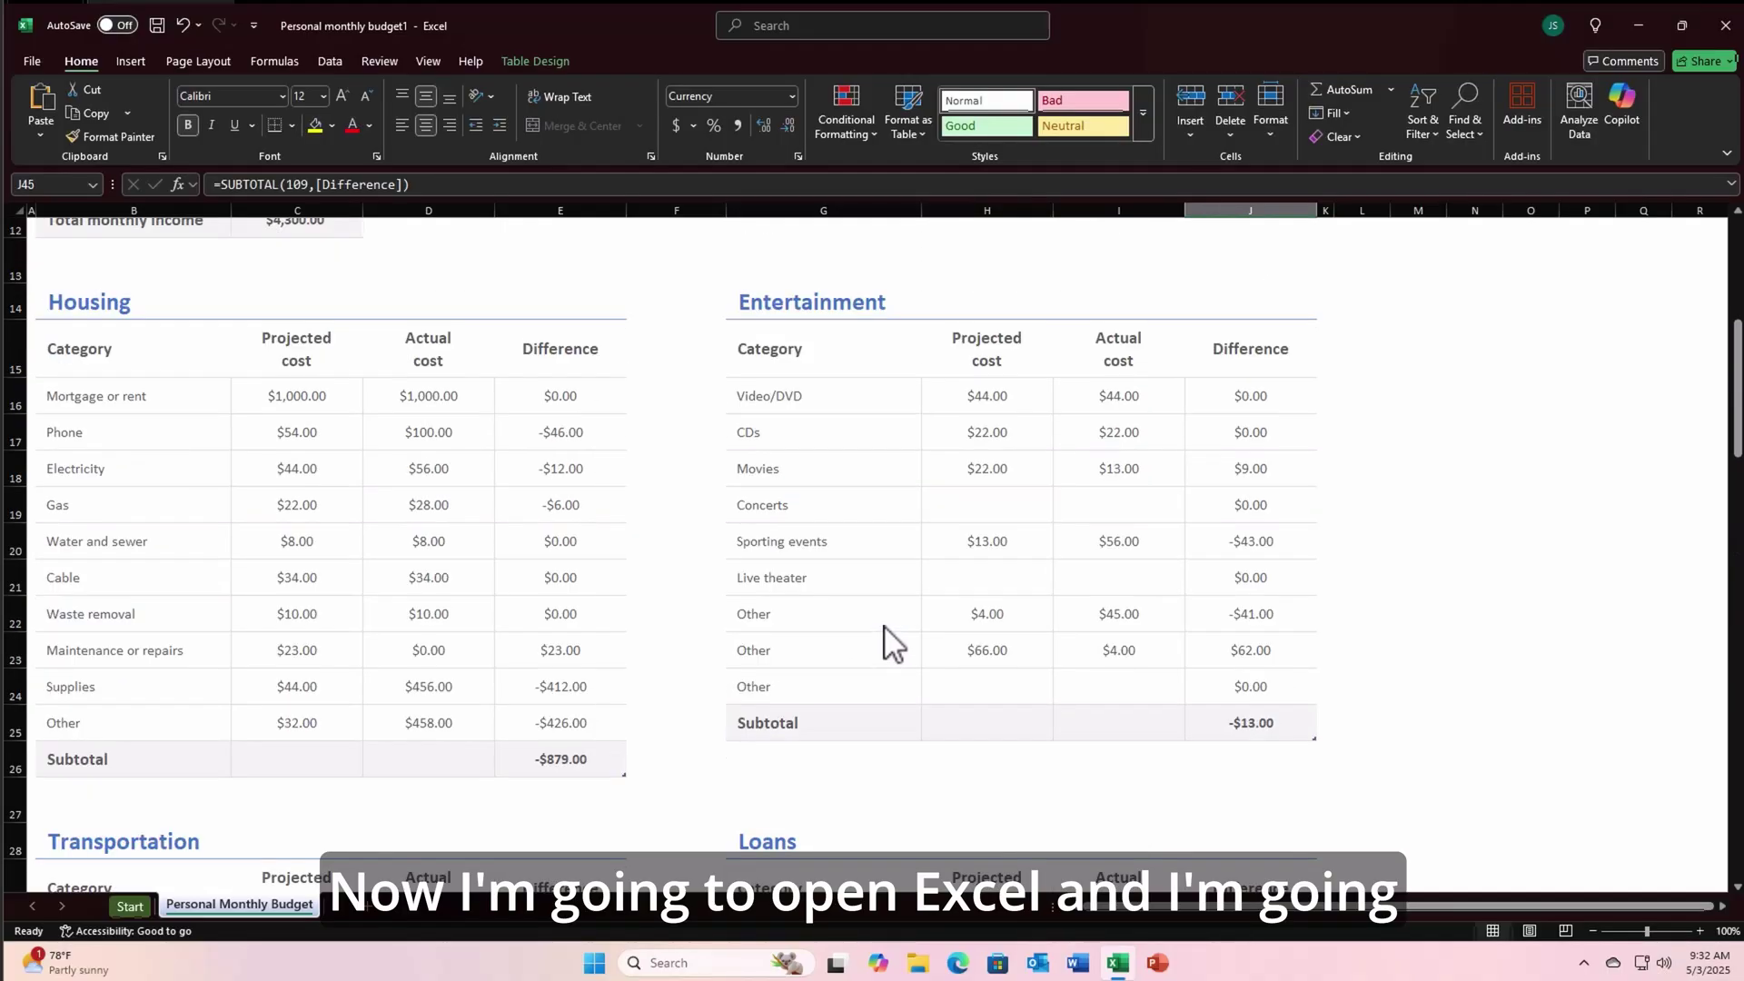
- Have Copilot pivot the Housing and Entertainment tables, adding the pivot table and chart on new sheets
click(94, 627)
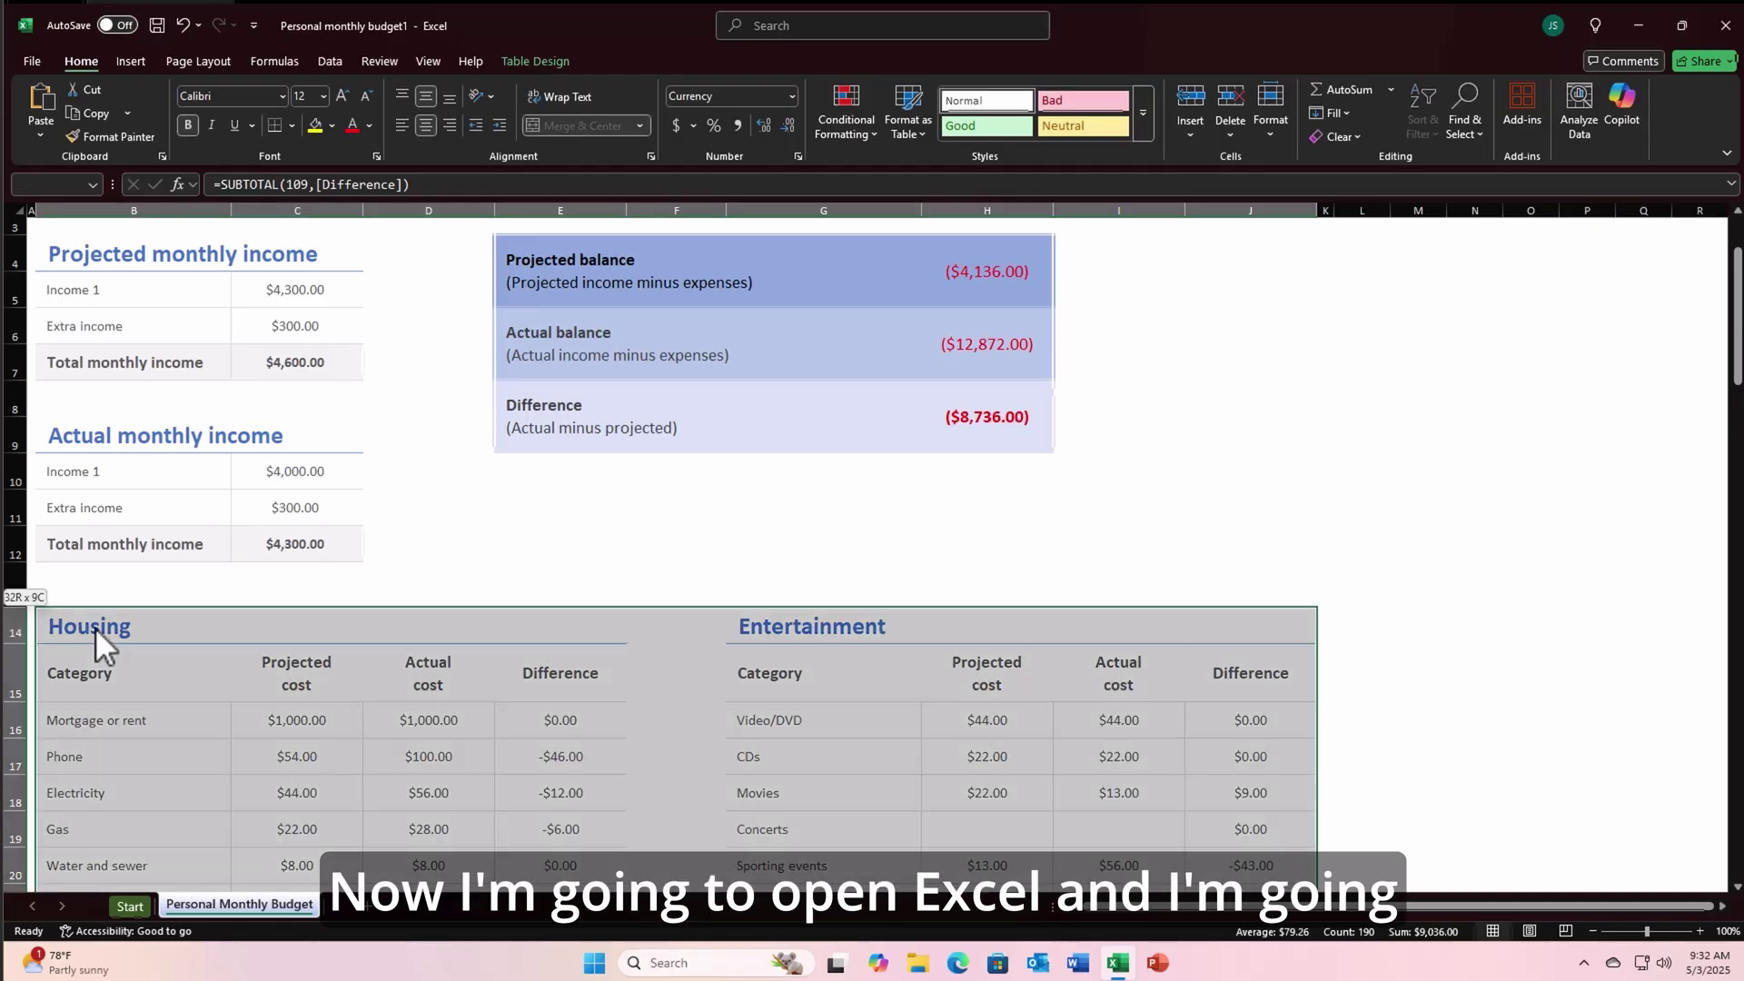
click(1624, 114)
click(1518, 822)
text(create a pivot table based on my selections.)
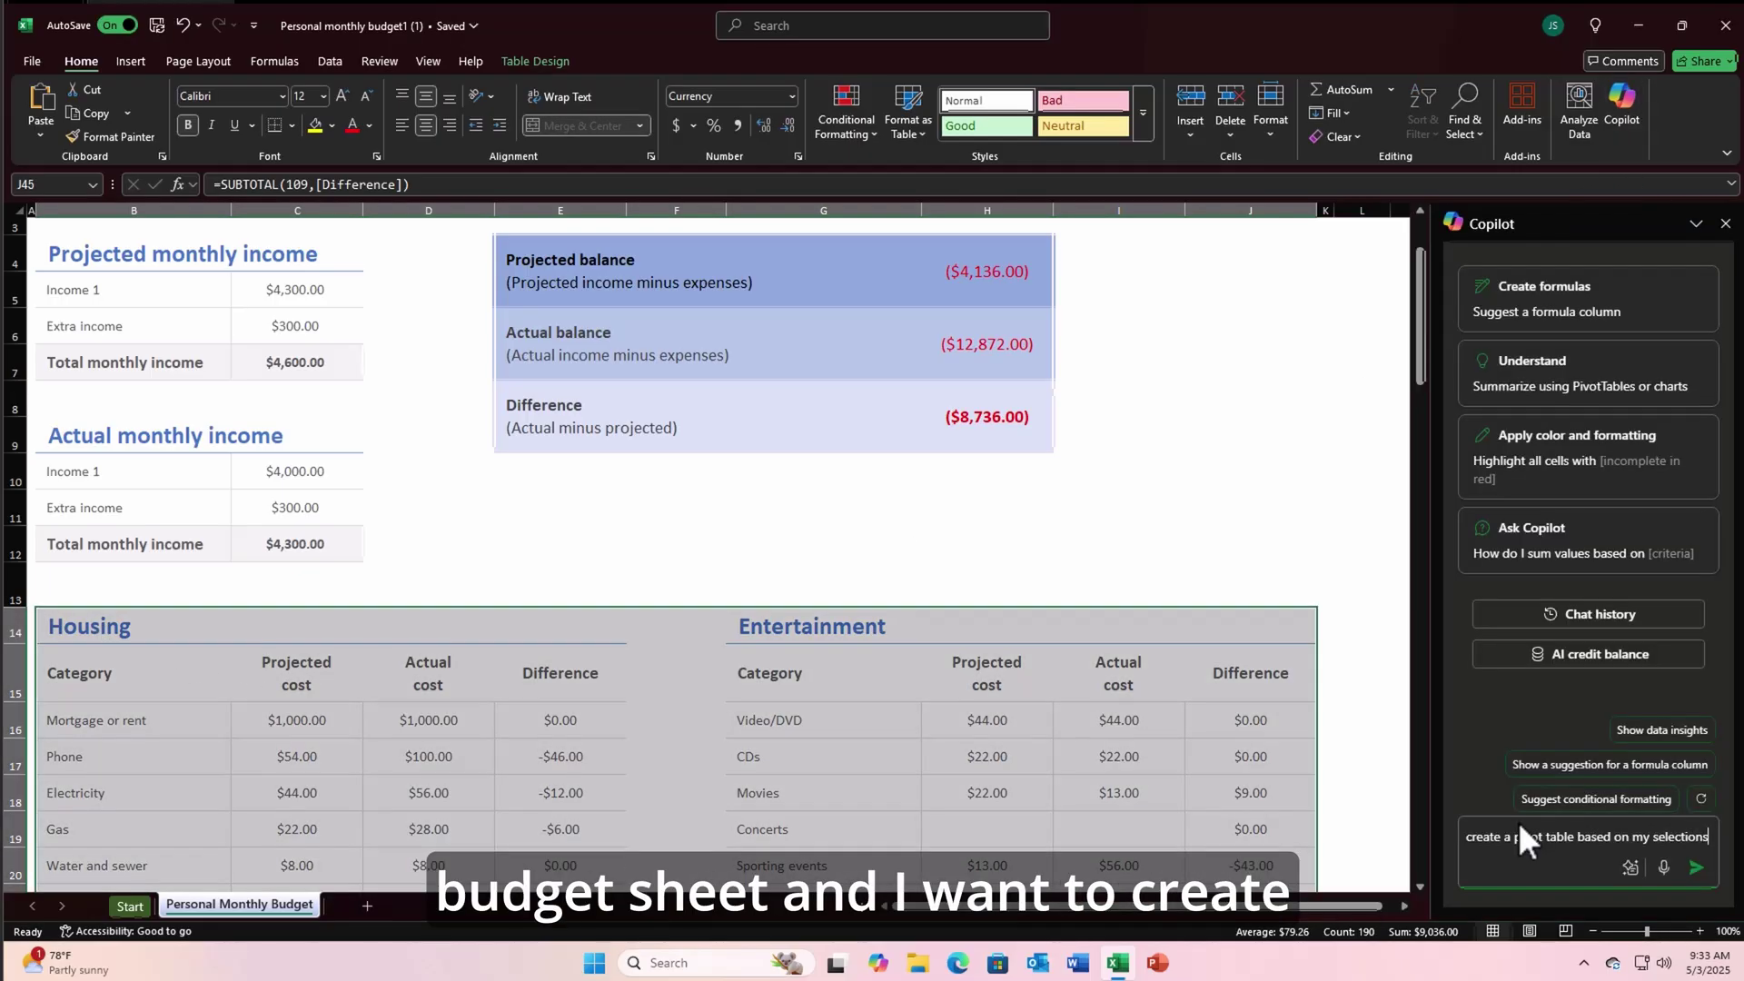
key(Return)
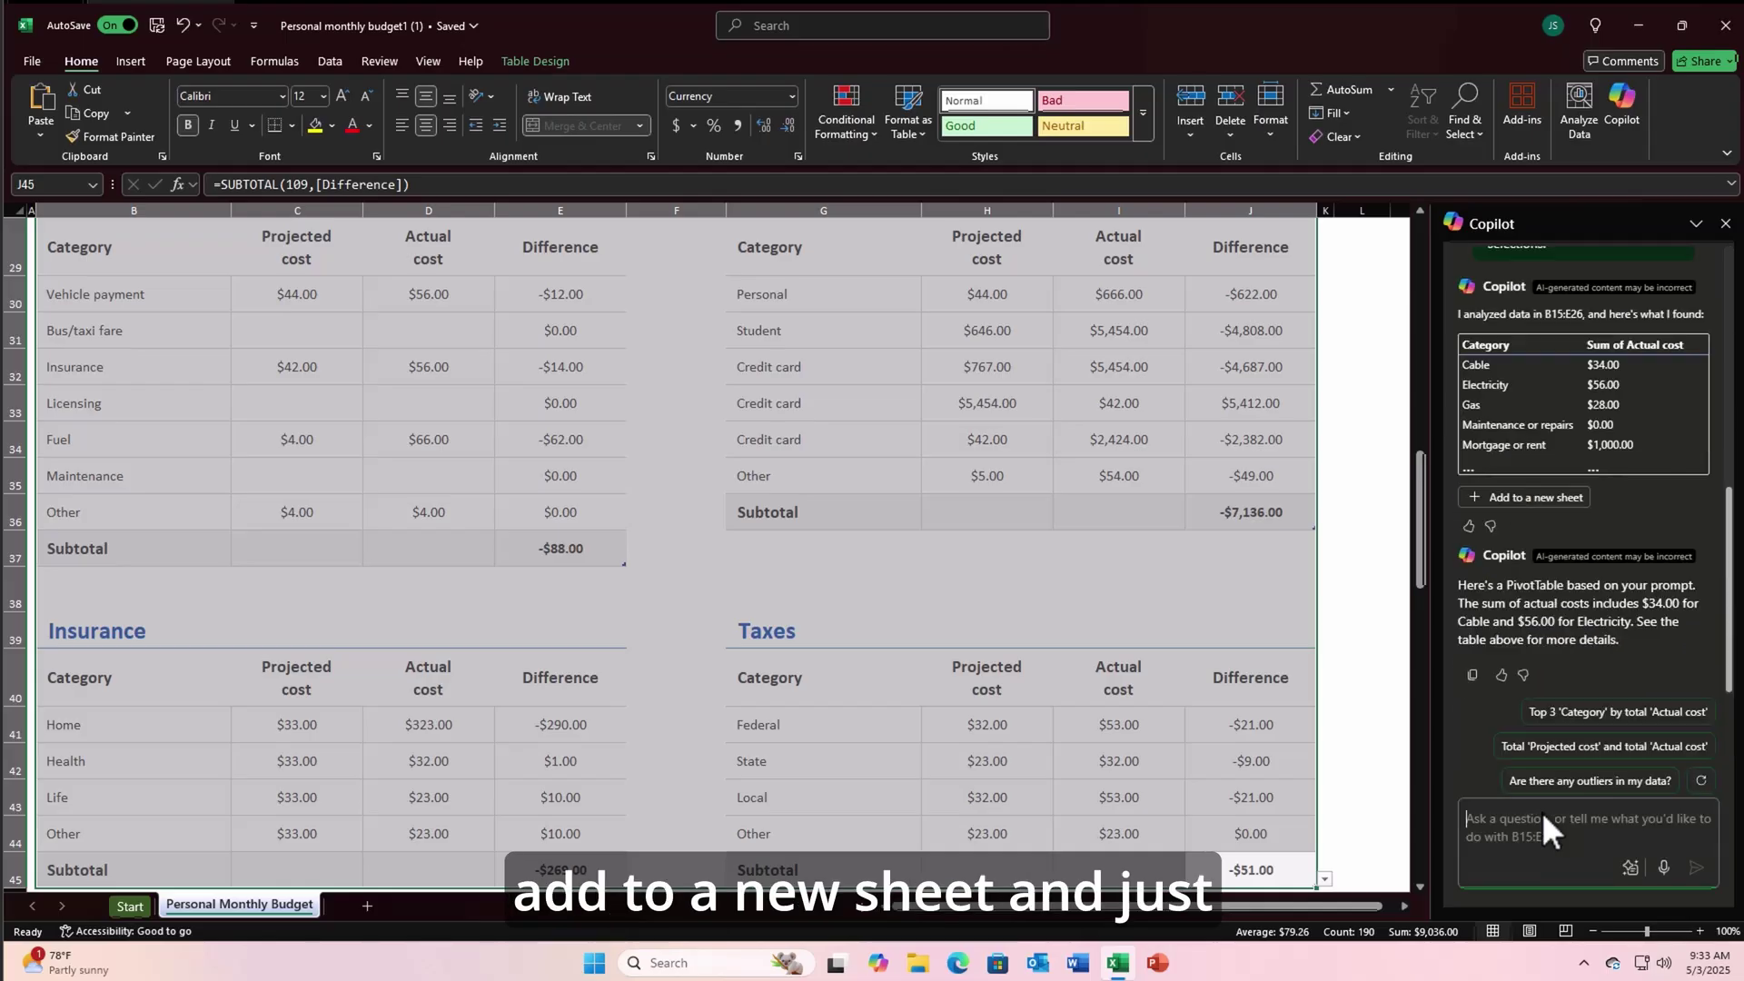
click(1546, 495)
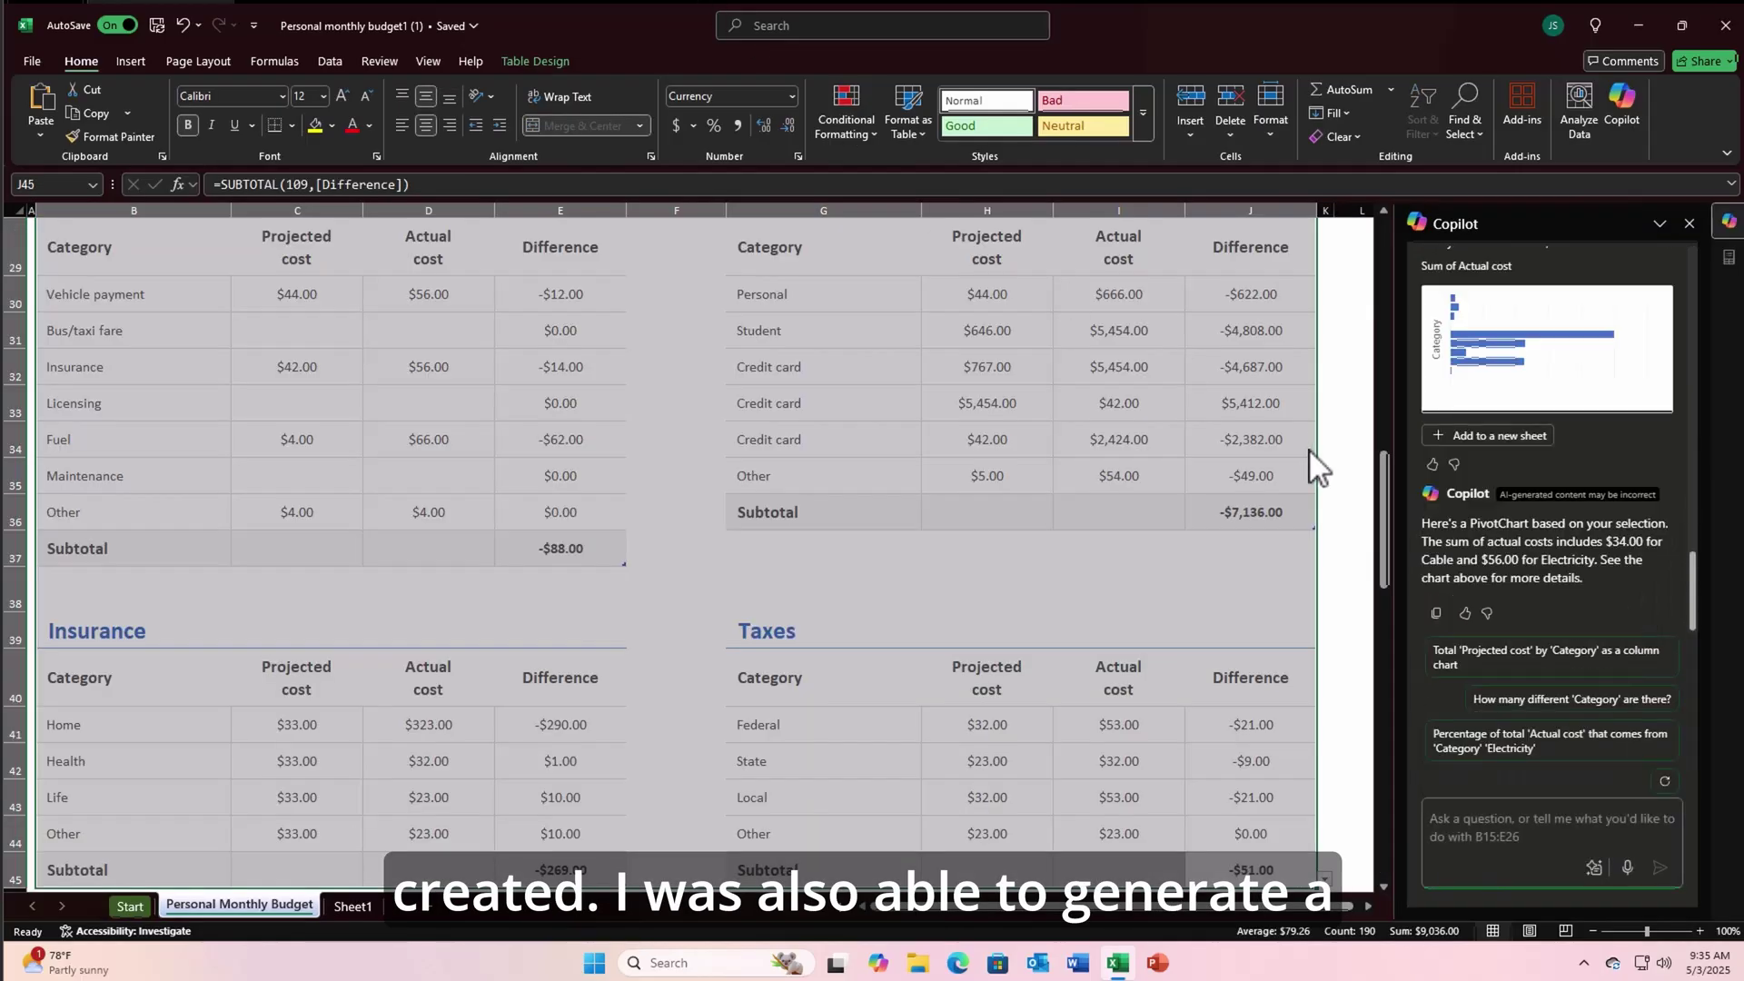
click(1459, 435)
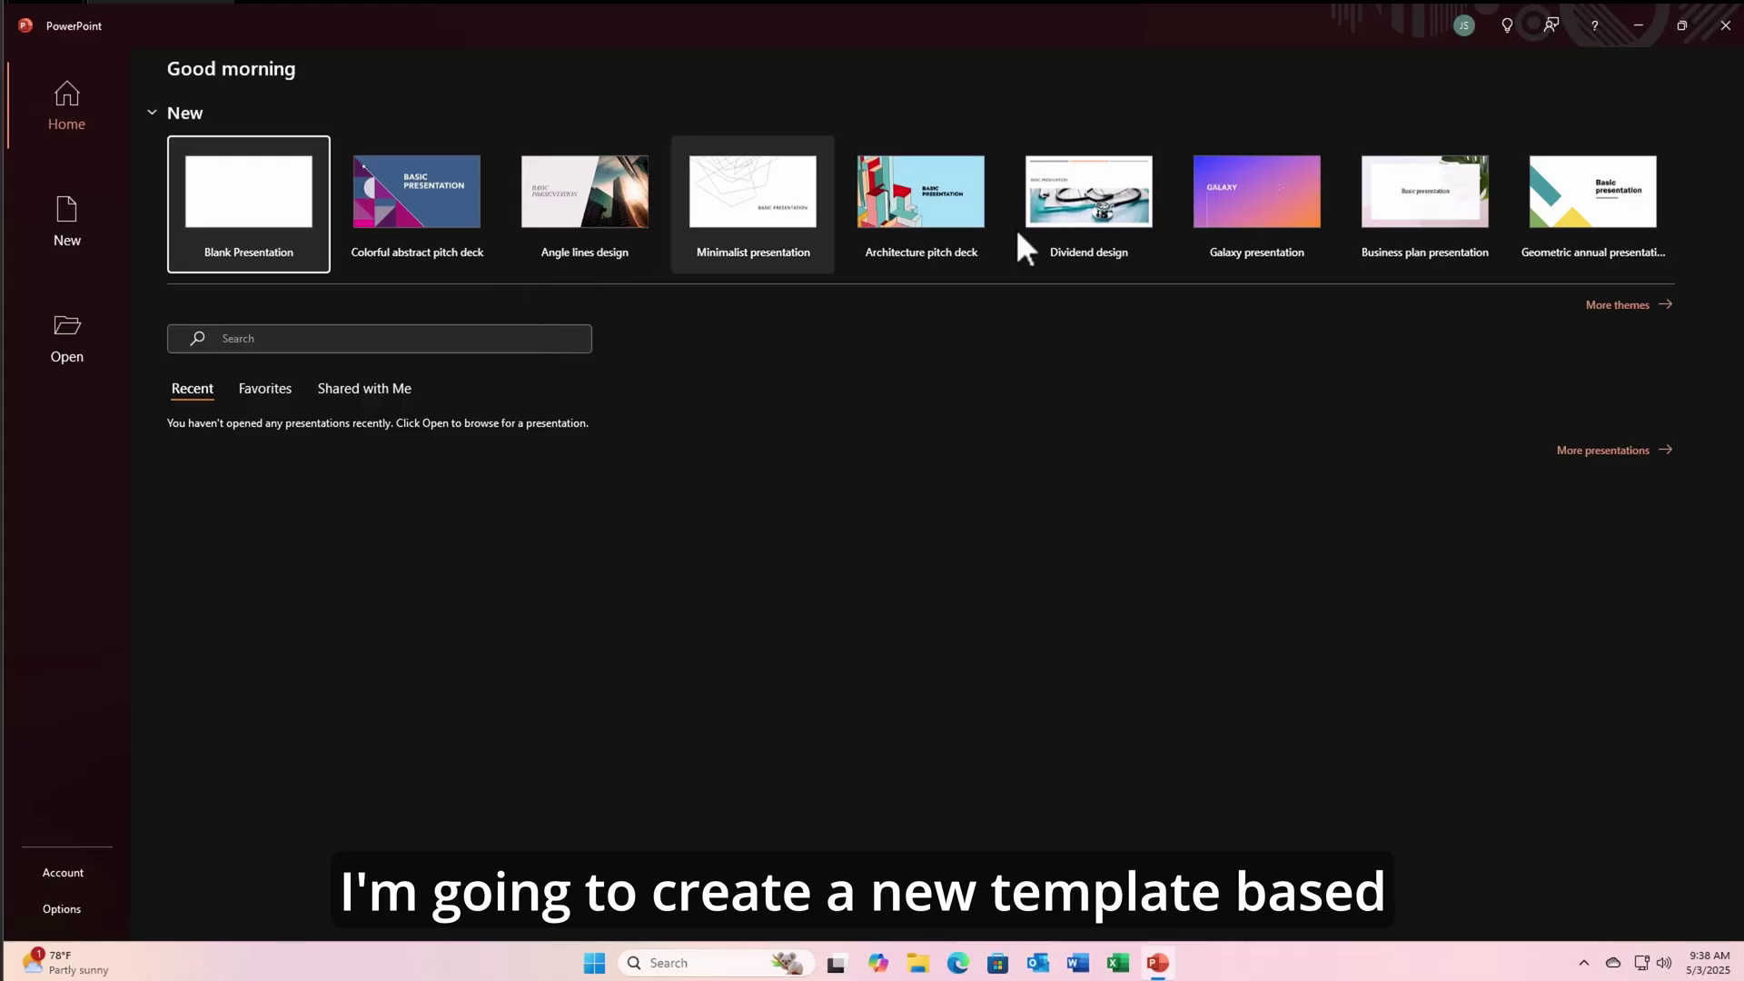
- Generate a Galaxy-template Samsung Galaxy vs iPhone deck with Copilot and step through the slides
click(1192, 196)
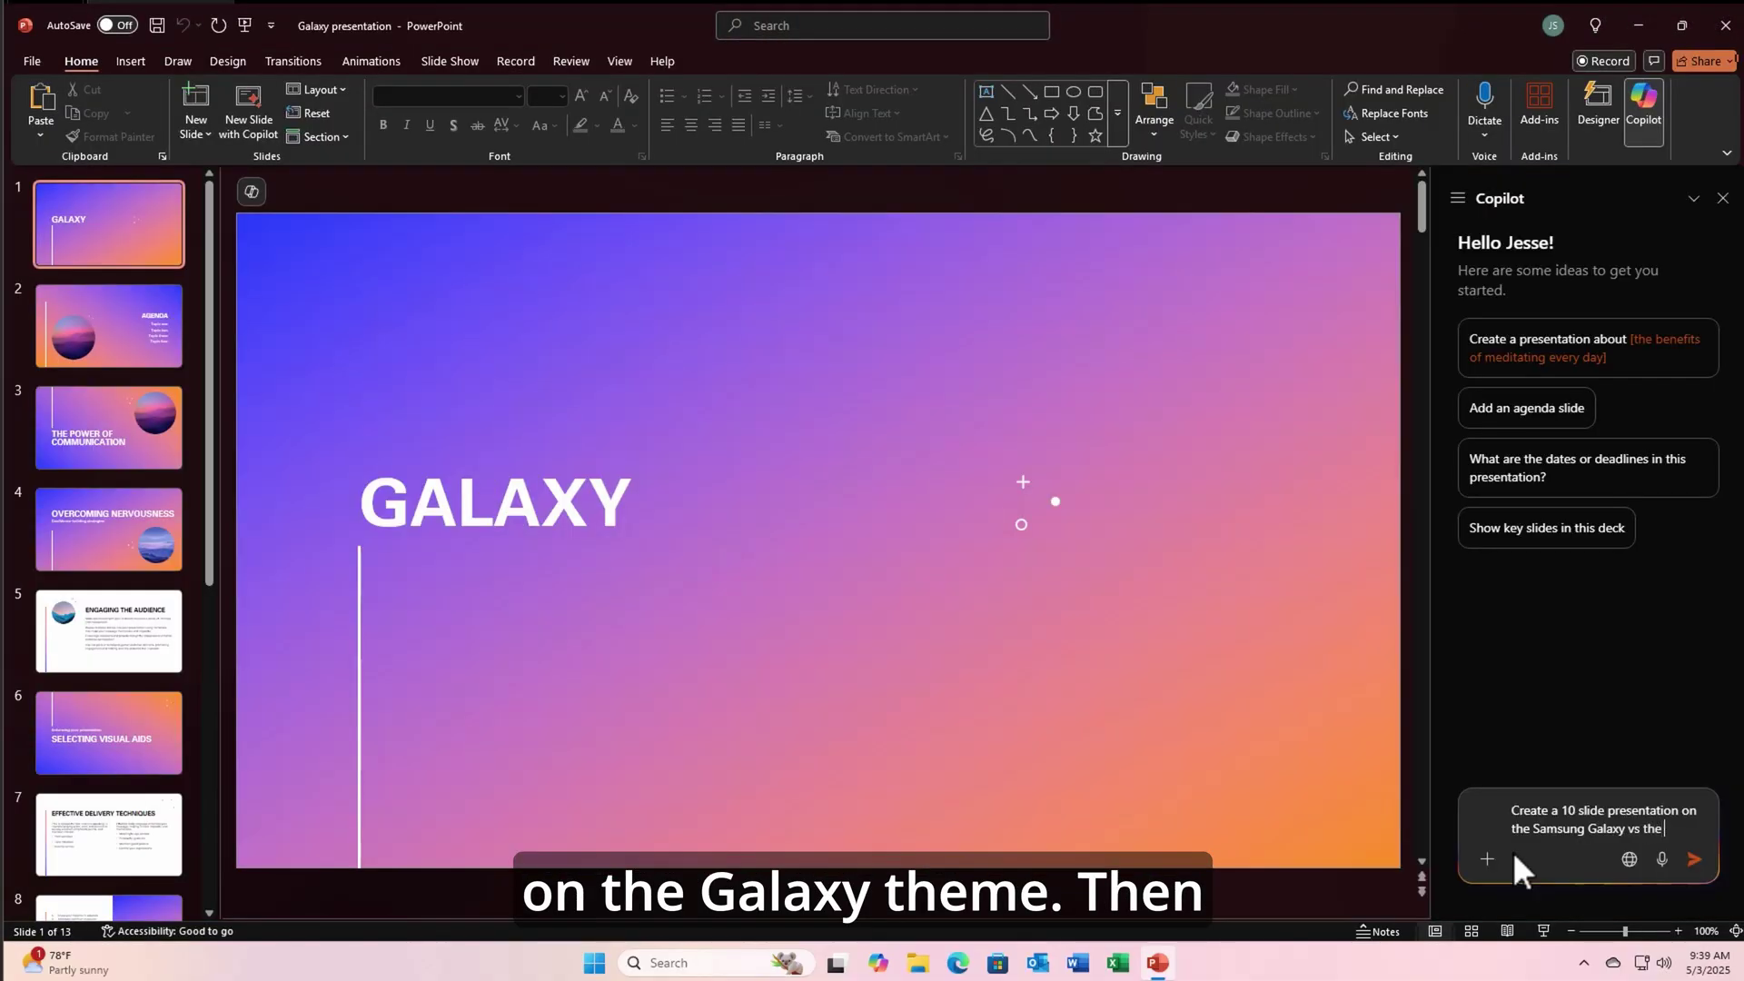
text(iPhone)
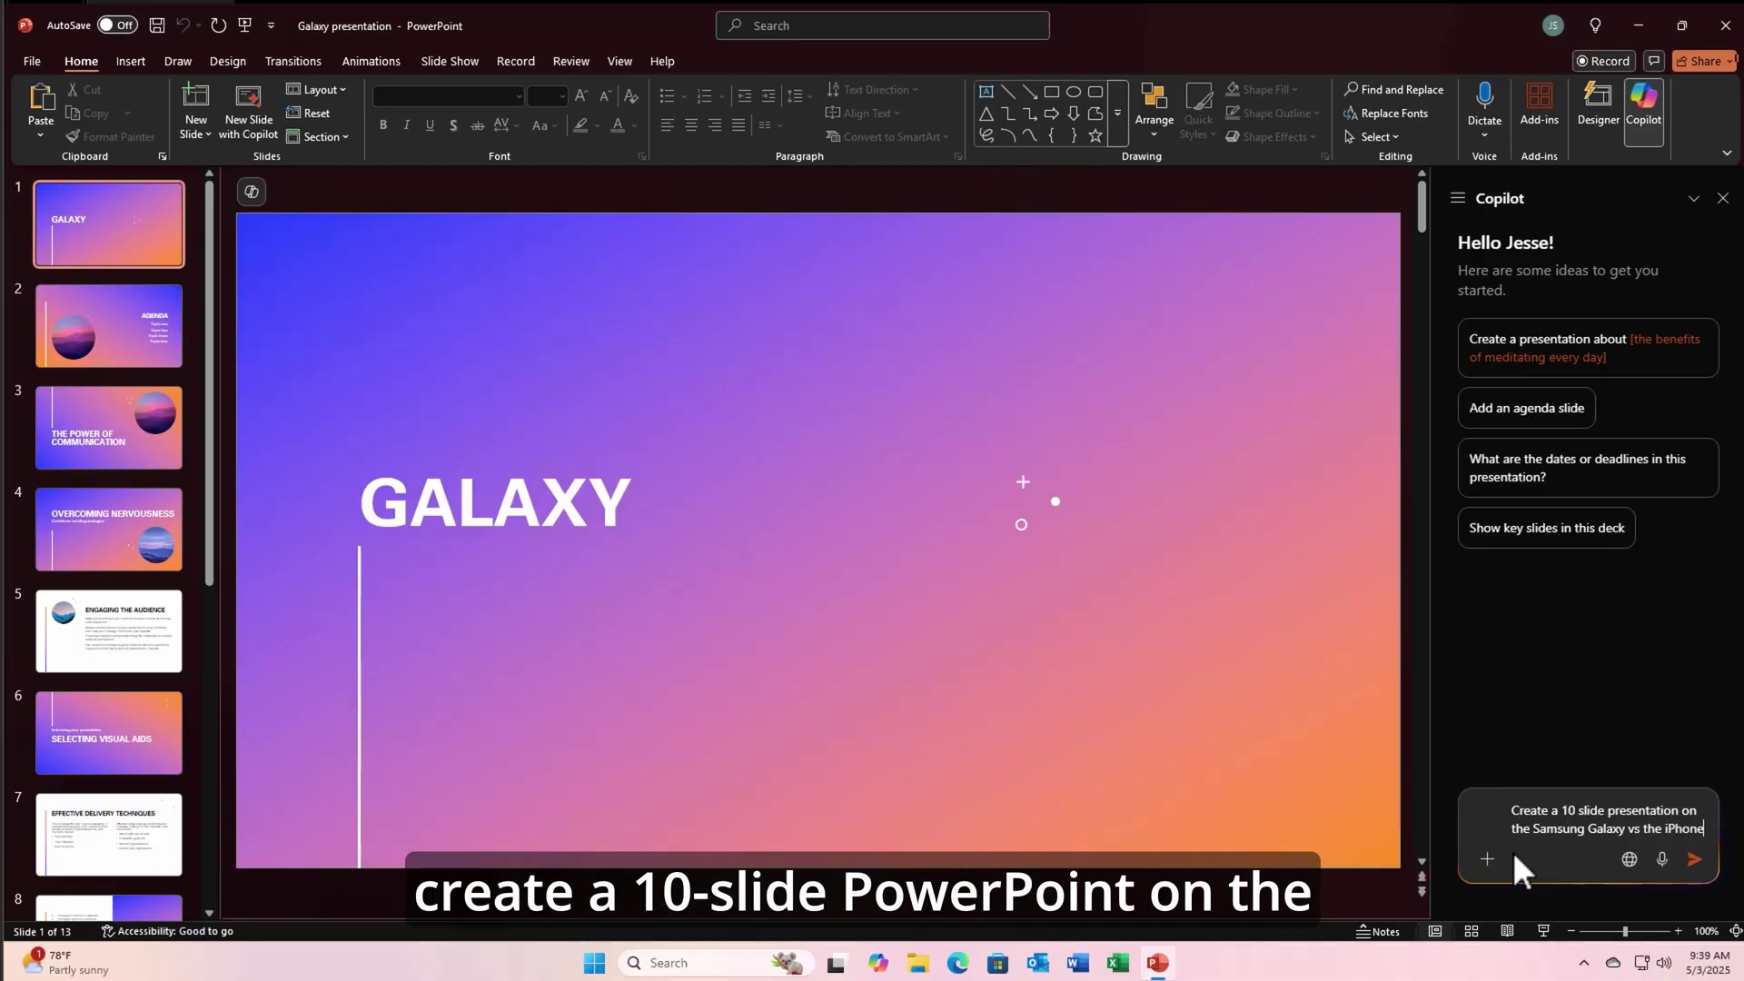
key(Return)
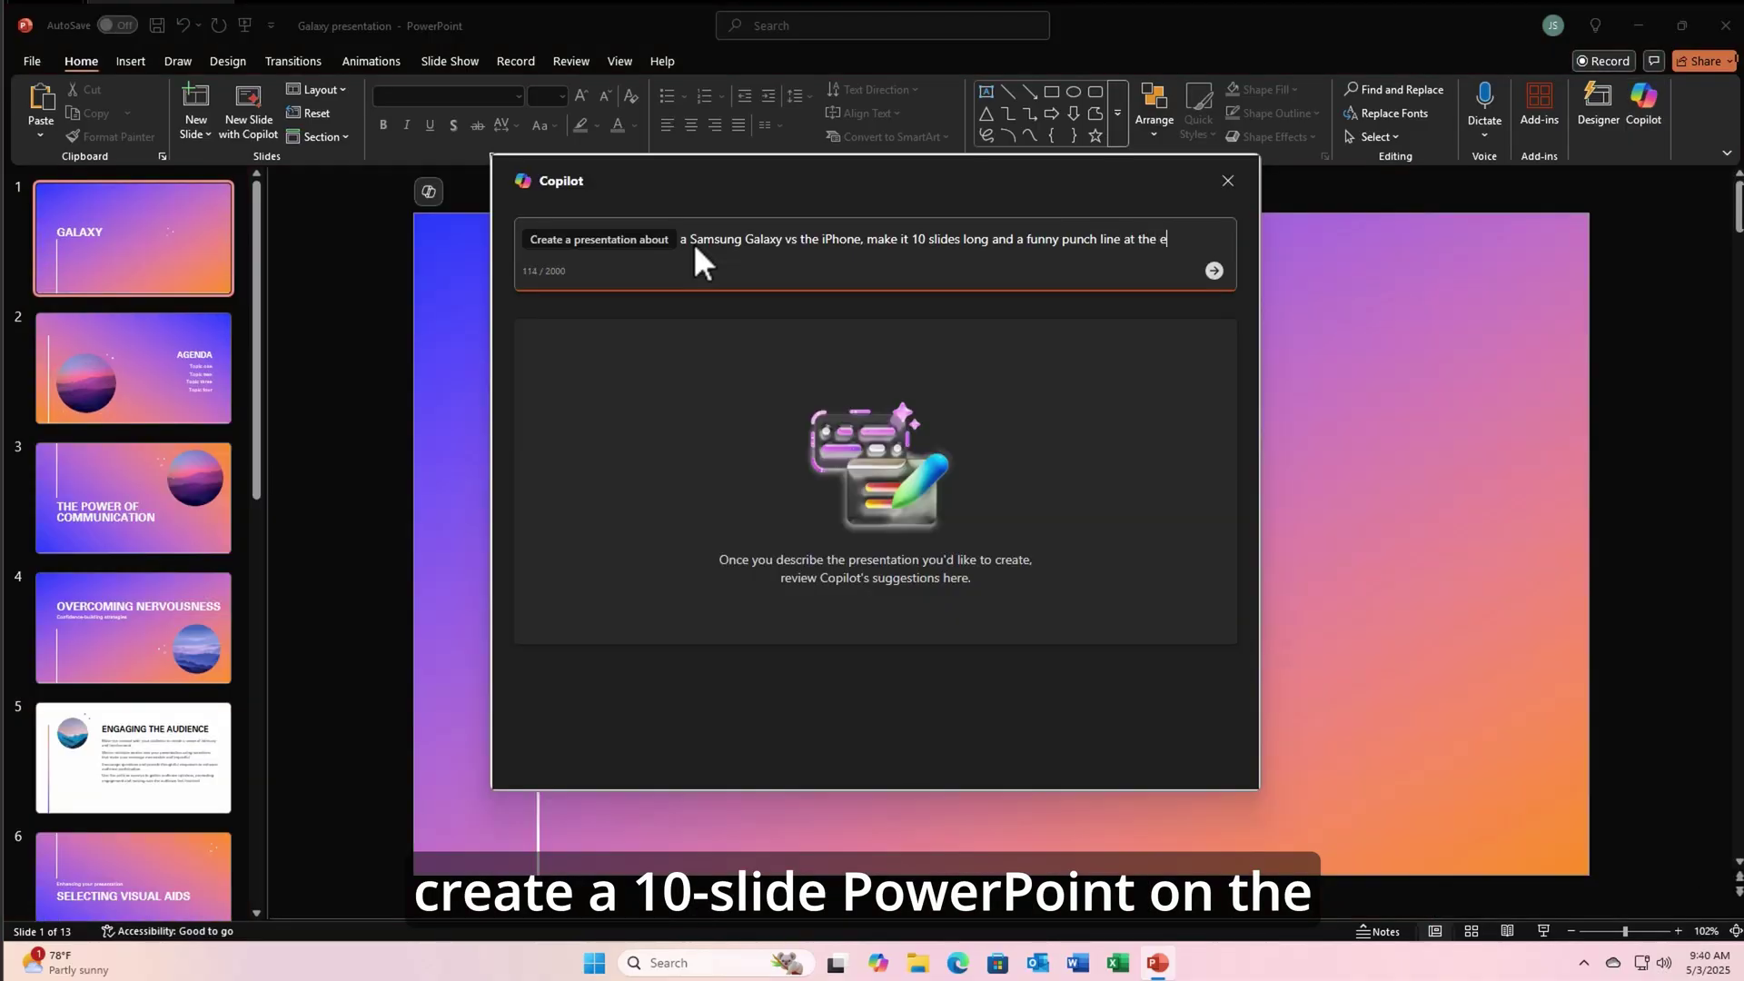
text(nd.)
key(Return)
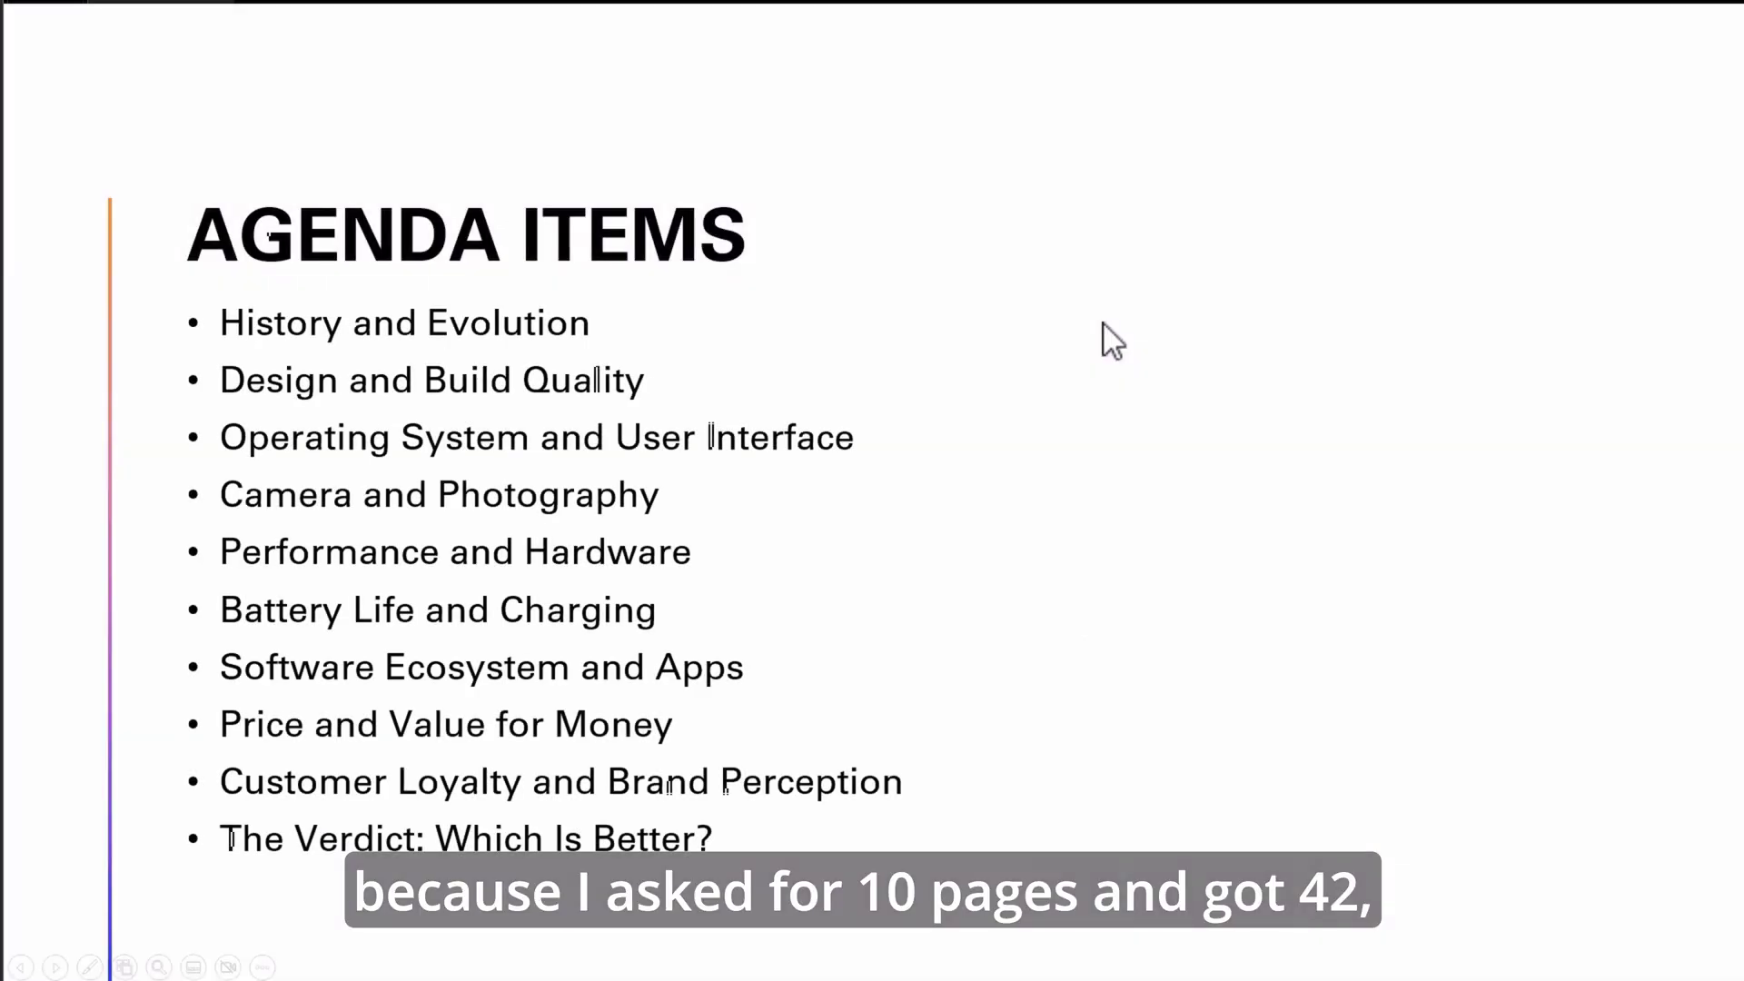
click(1112, 341)
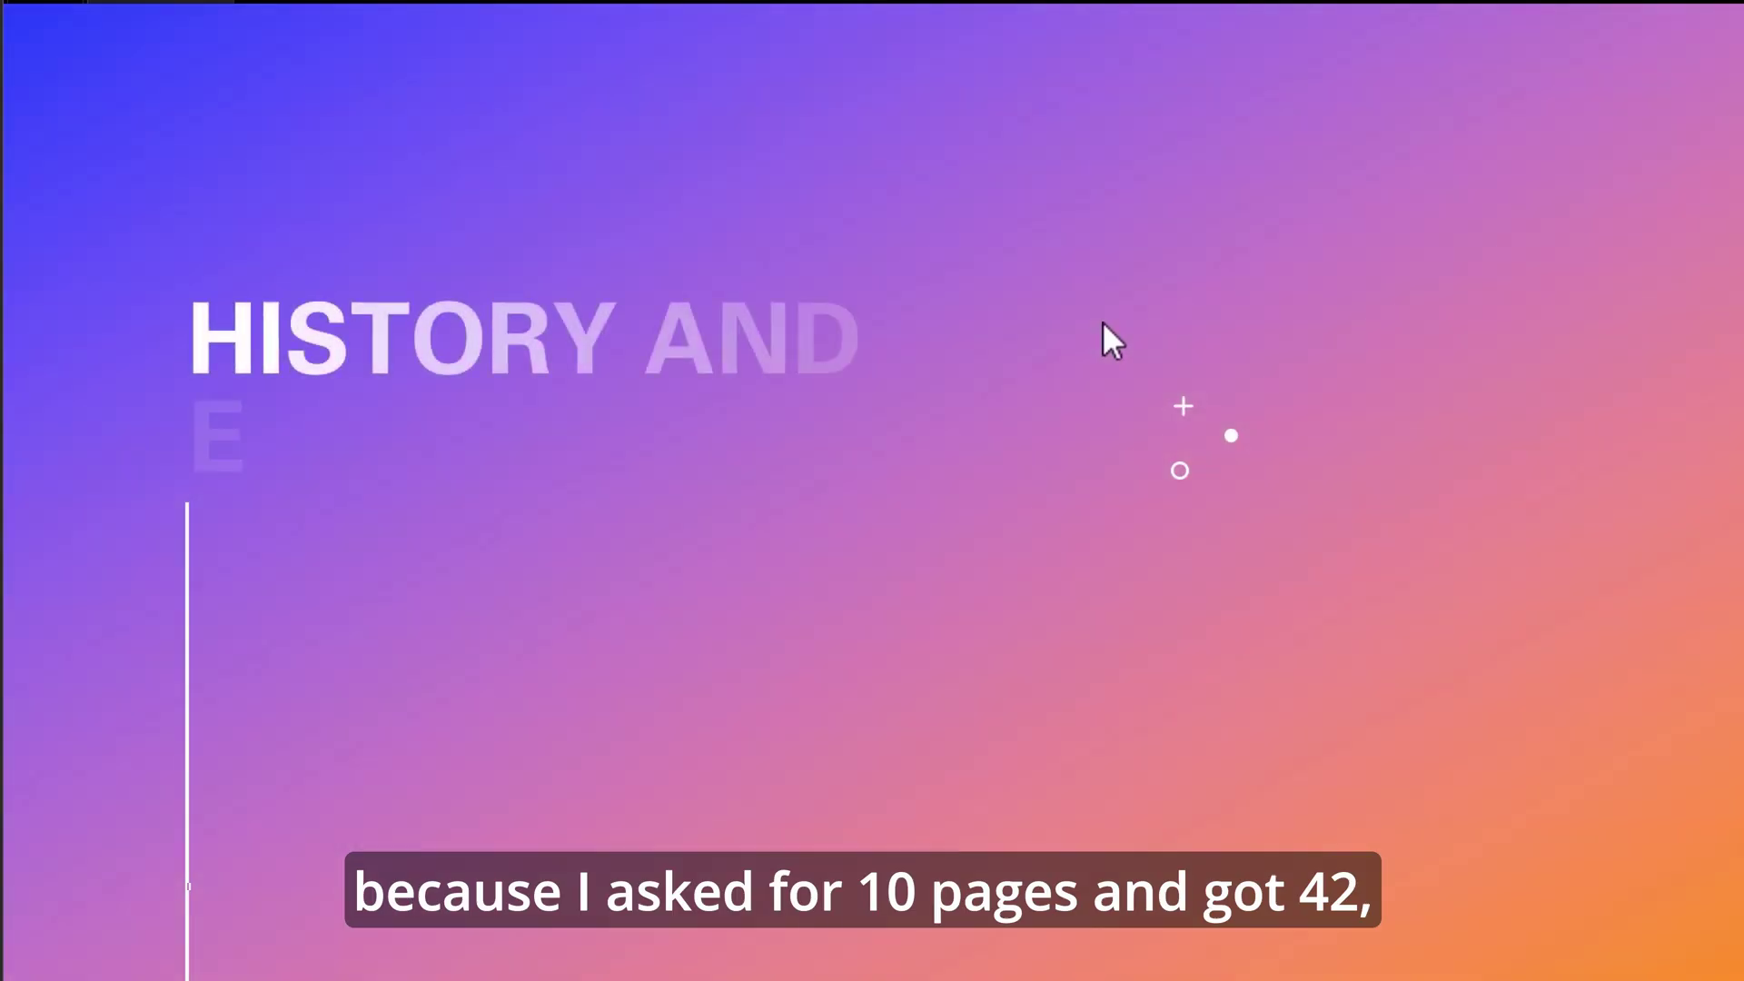
click(1103, 323)
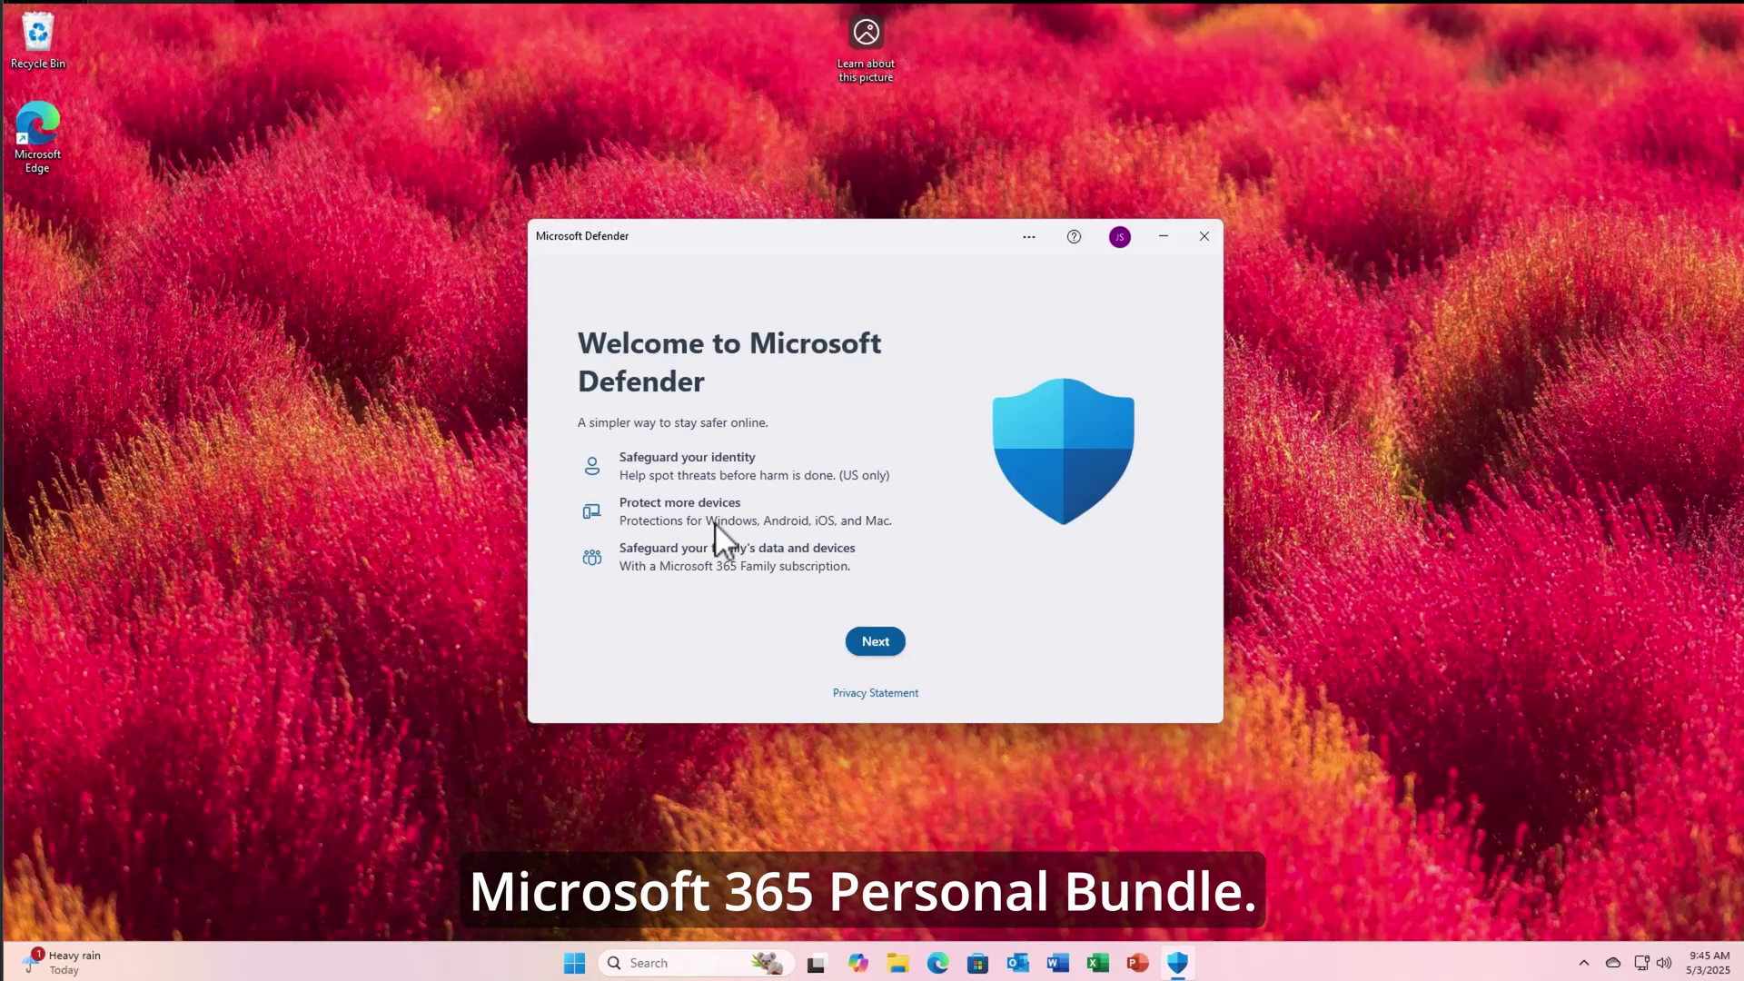
- Continue past the Microsoft Defender welcome page to Windows Security's overview
click(870, 641)
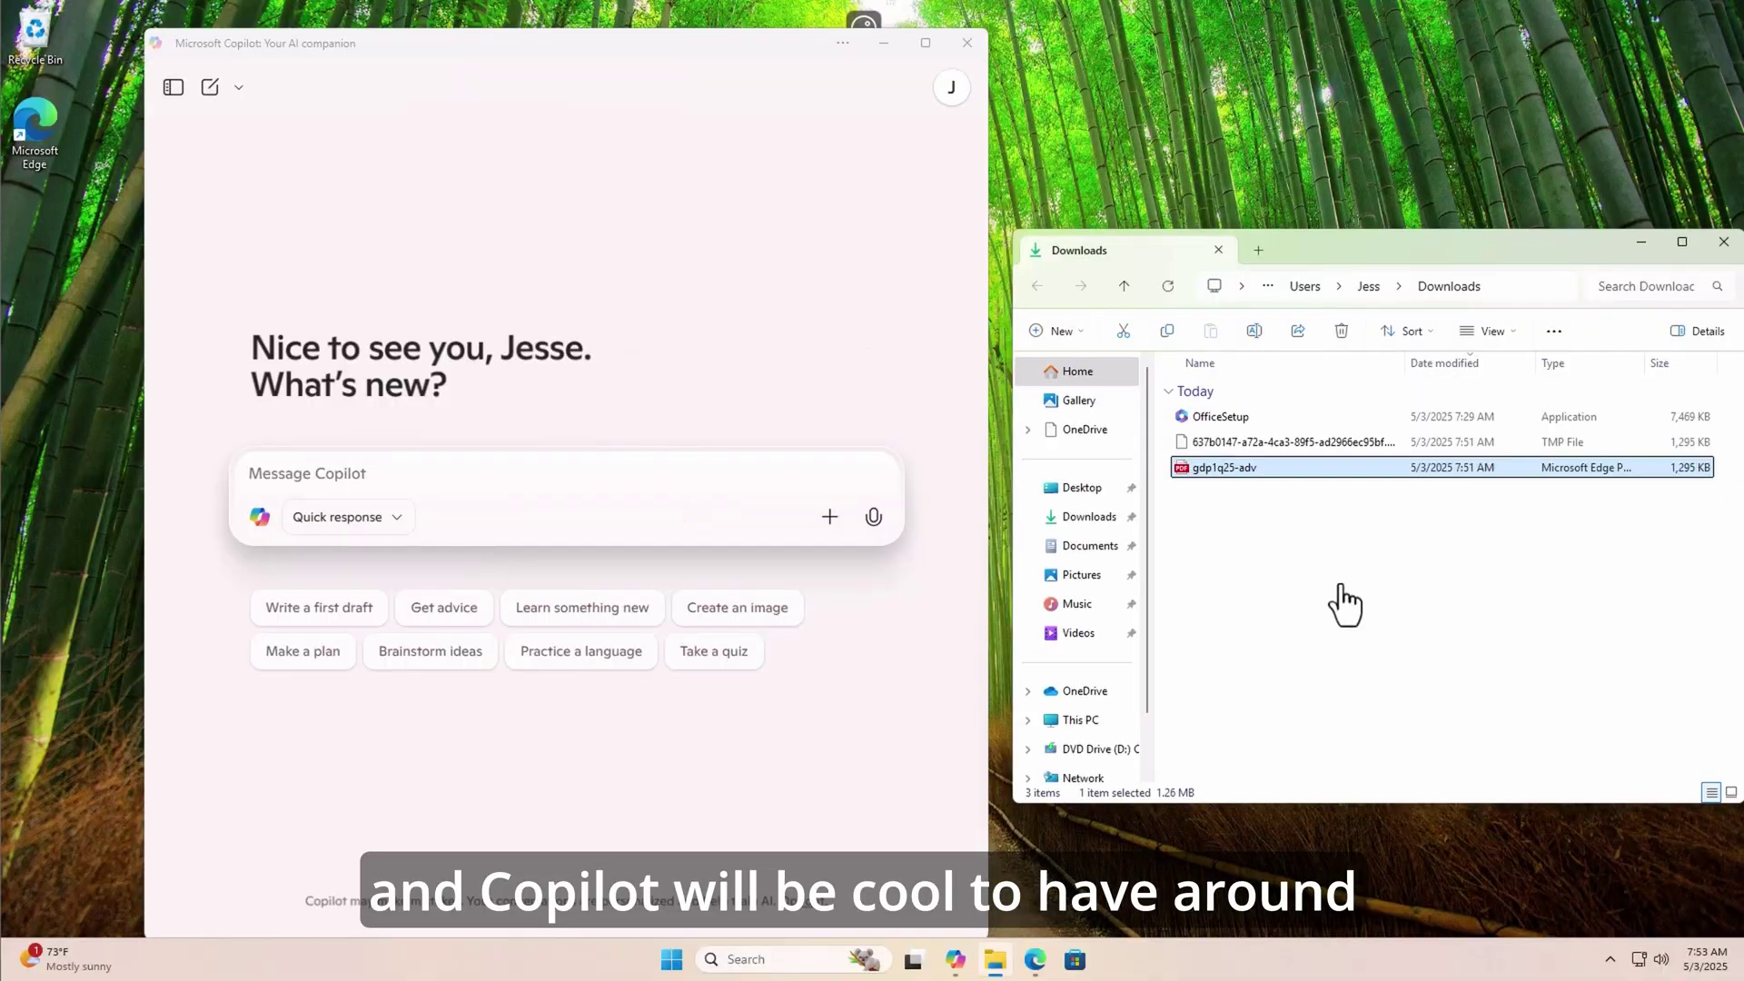
- Drag gdp1q25-adv from the Downloads folder into the Copilot message box
drag(1228, 479, 439, 492)
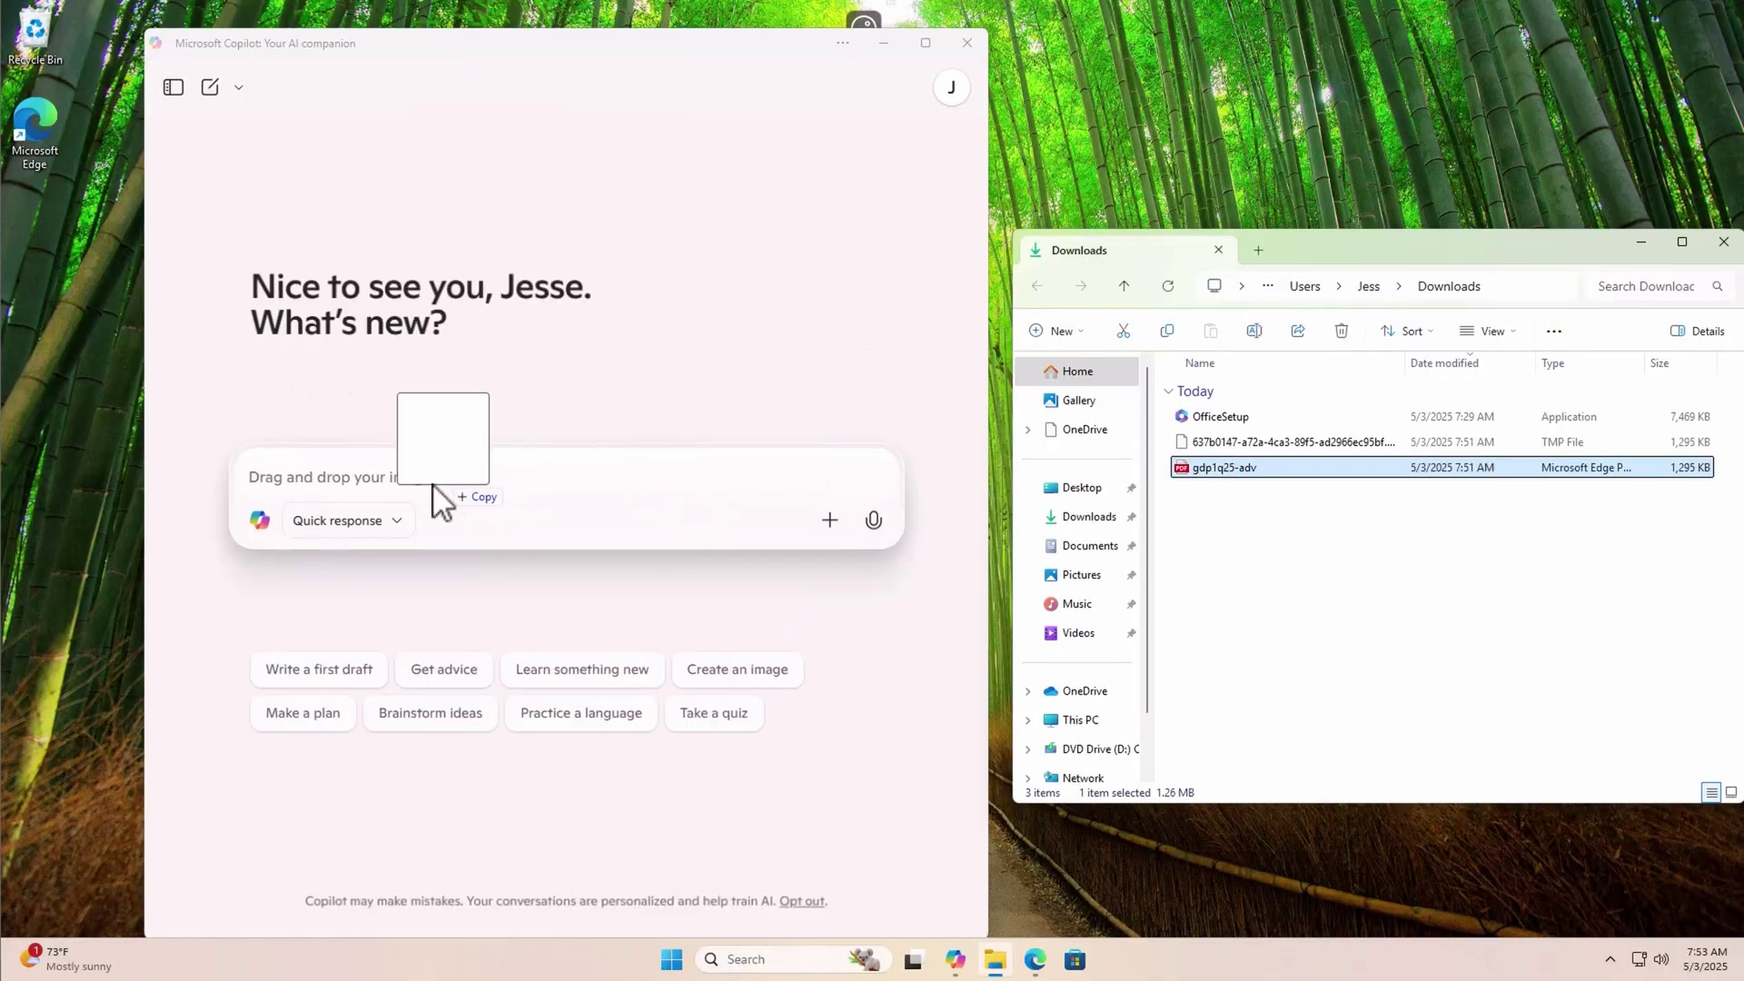